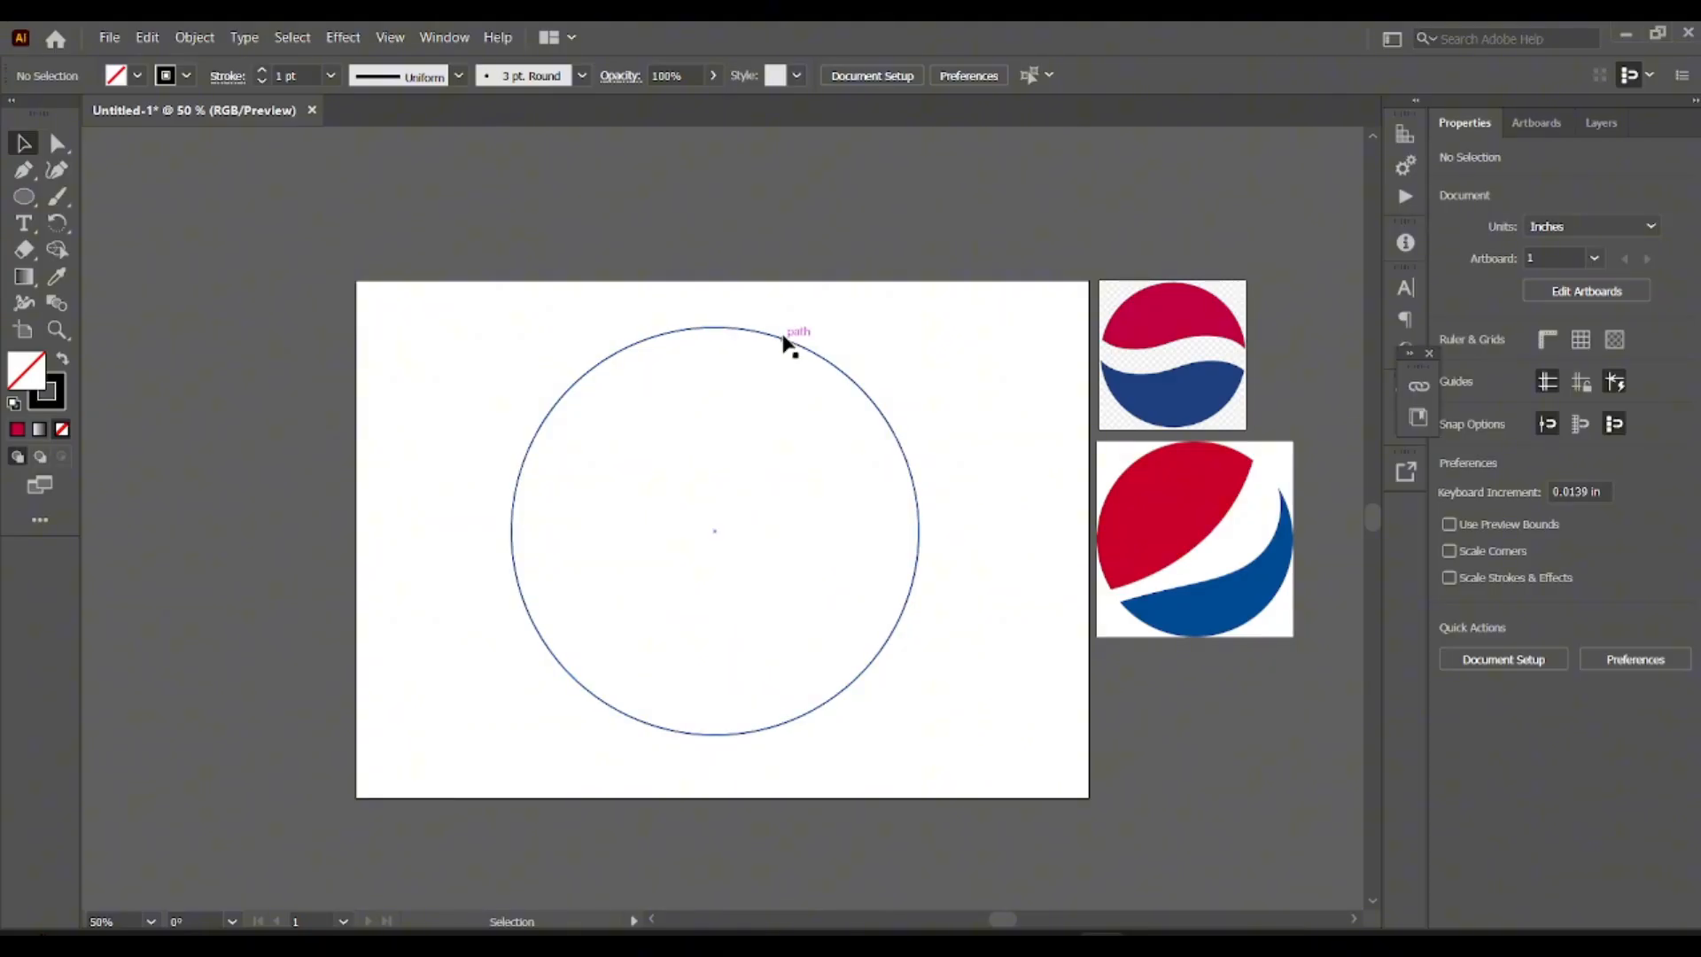
Draw a horizontal rectangle about 7.43 by 1.07 in across the middle of the circle, extending past both sides.
{"action": "left_click", "coordinate": [784, 350]}
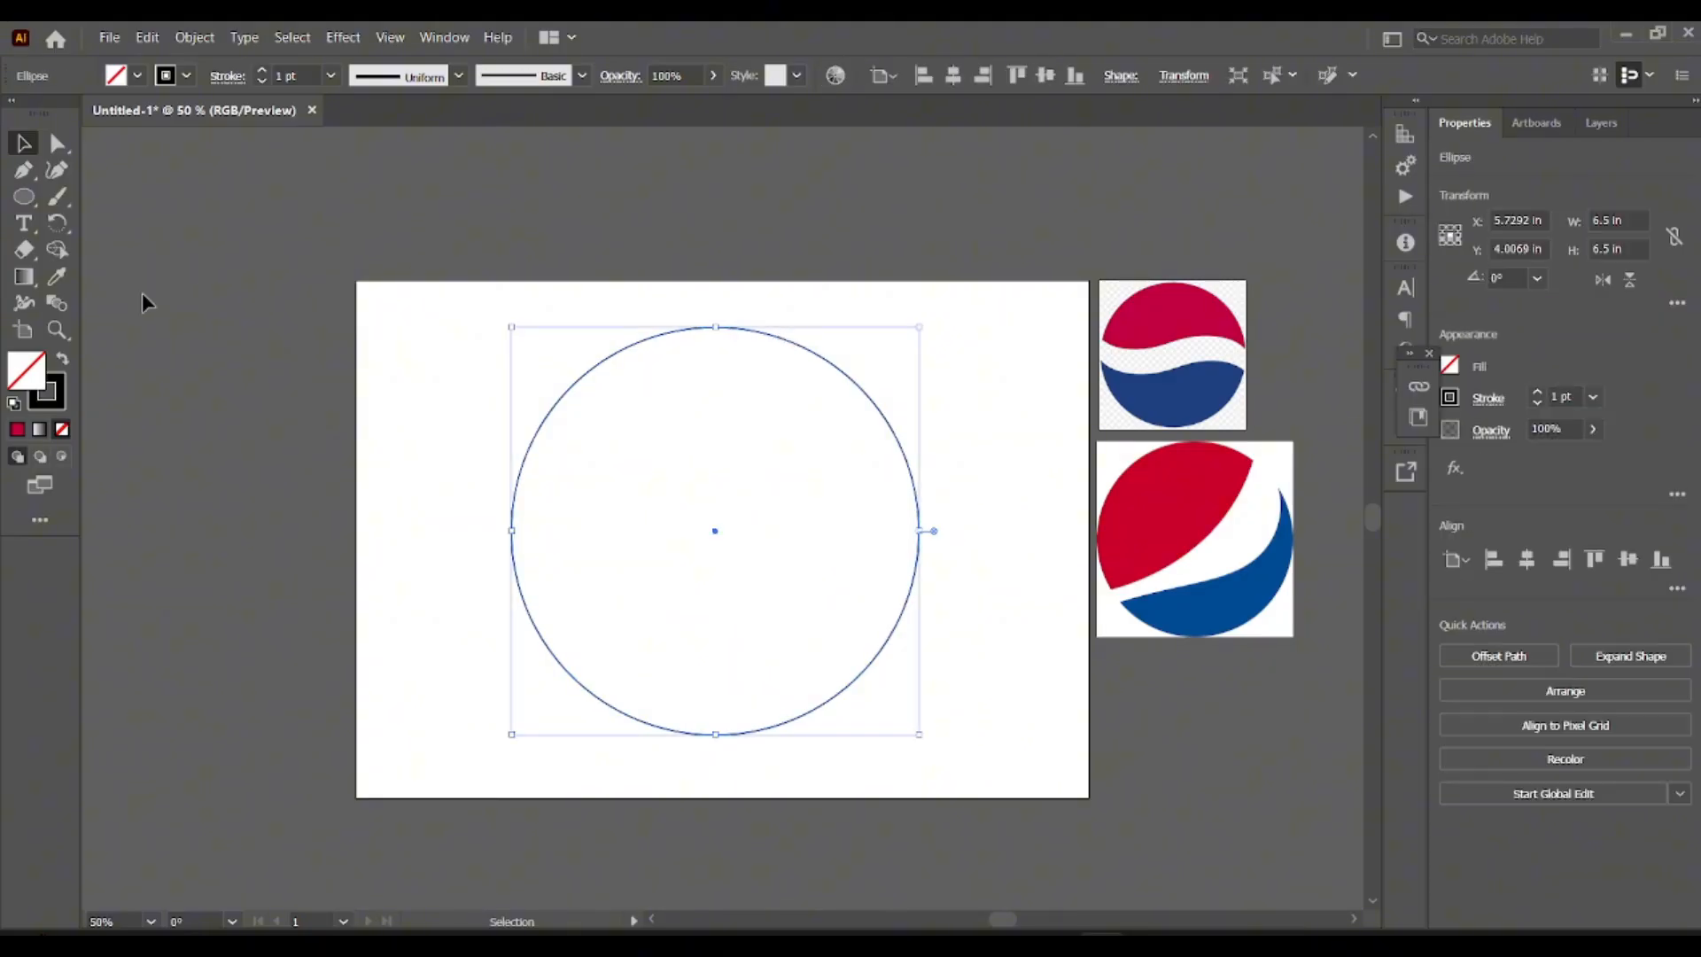
{"action": "left_click", "coordinate": [24, 196]}
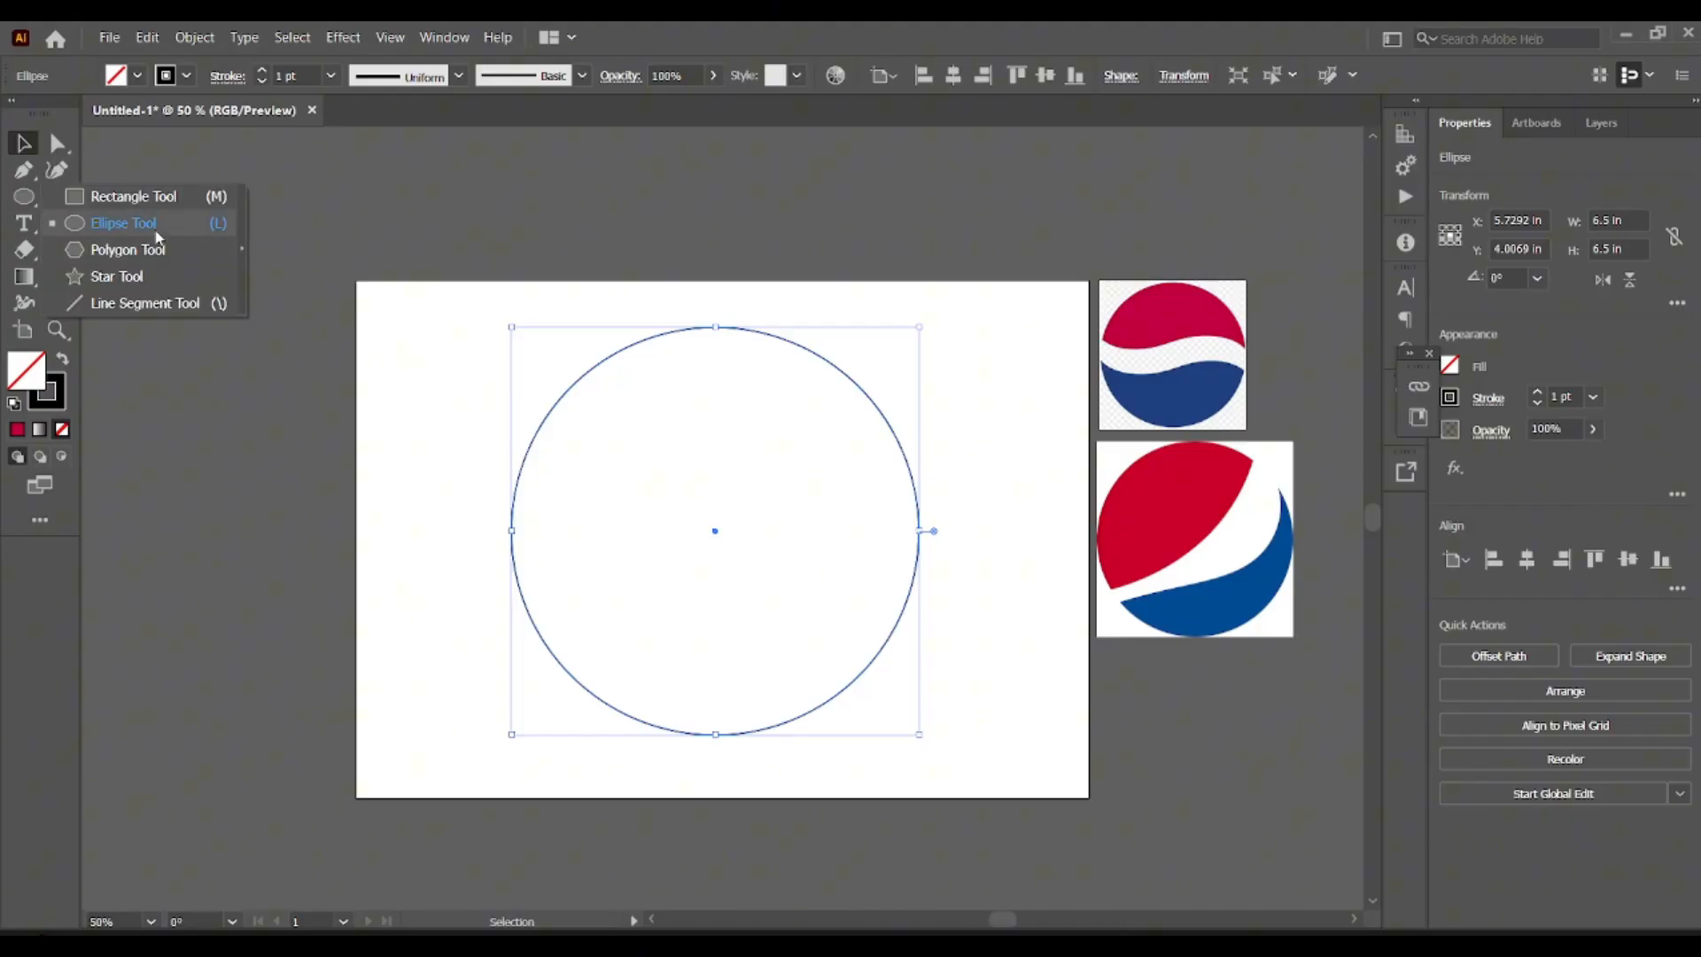
{"action": "left_click", "coordinate": [141, 198]}
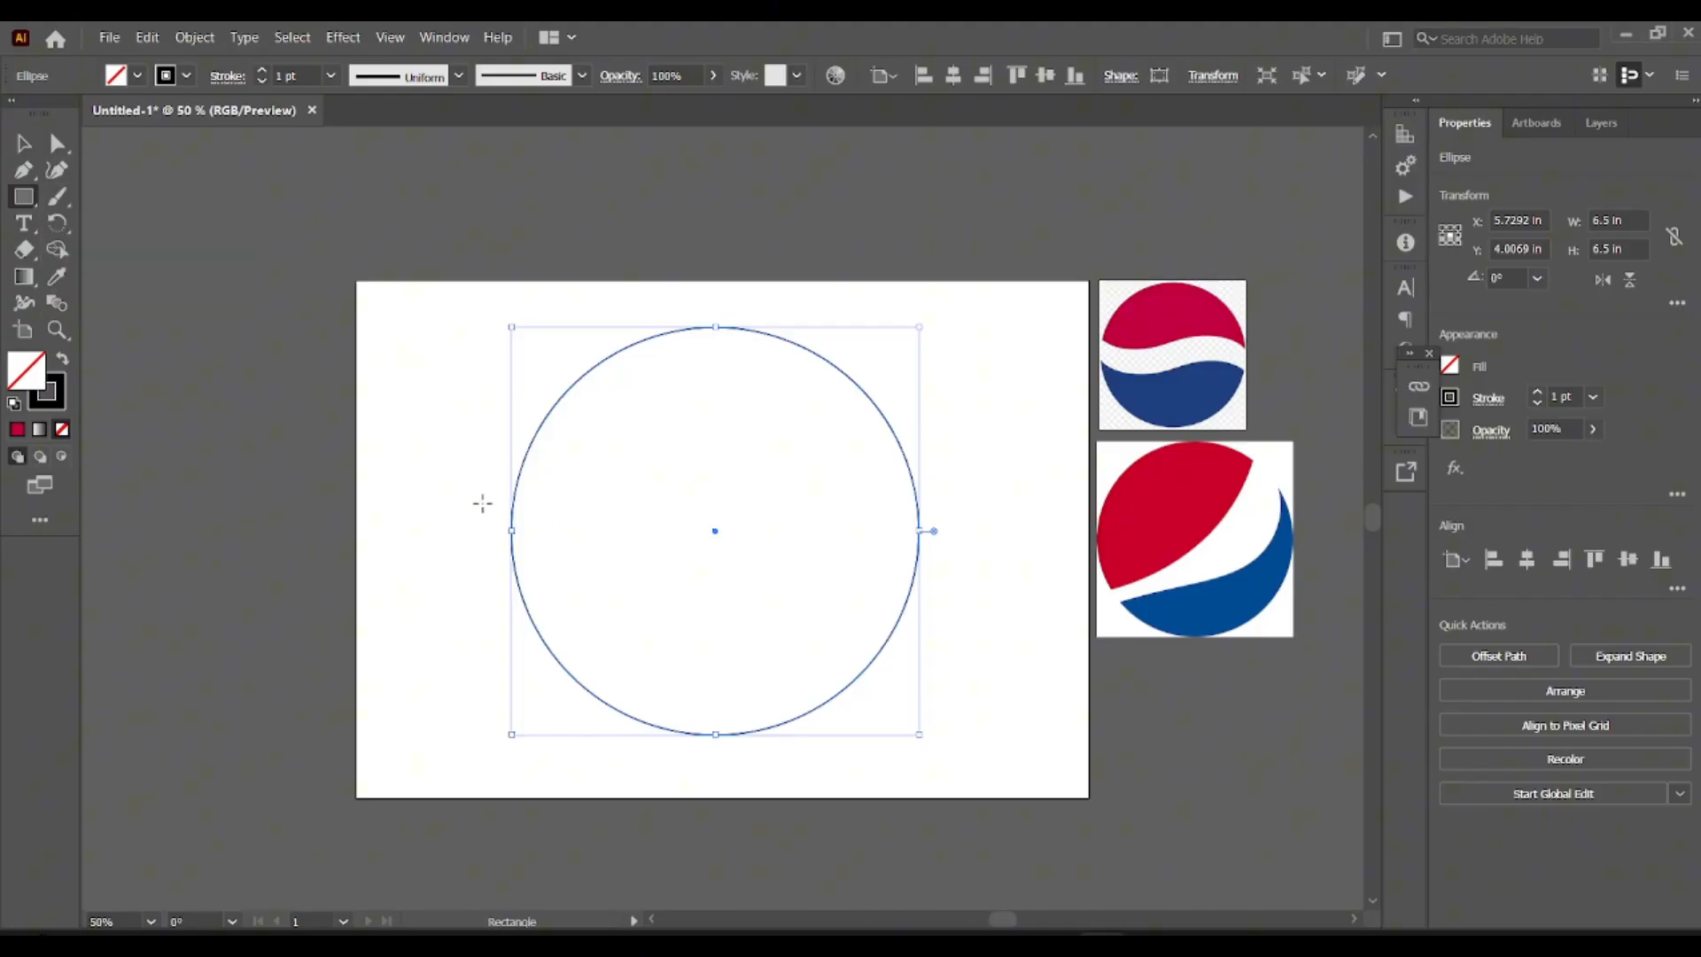
{"action": "left_click_drag", "start_coordinate": [479, 501], "coordinate": [950, 567]}
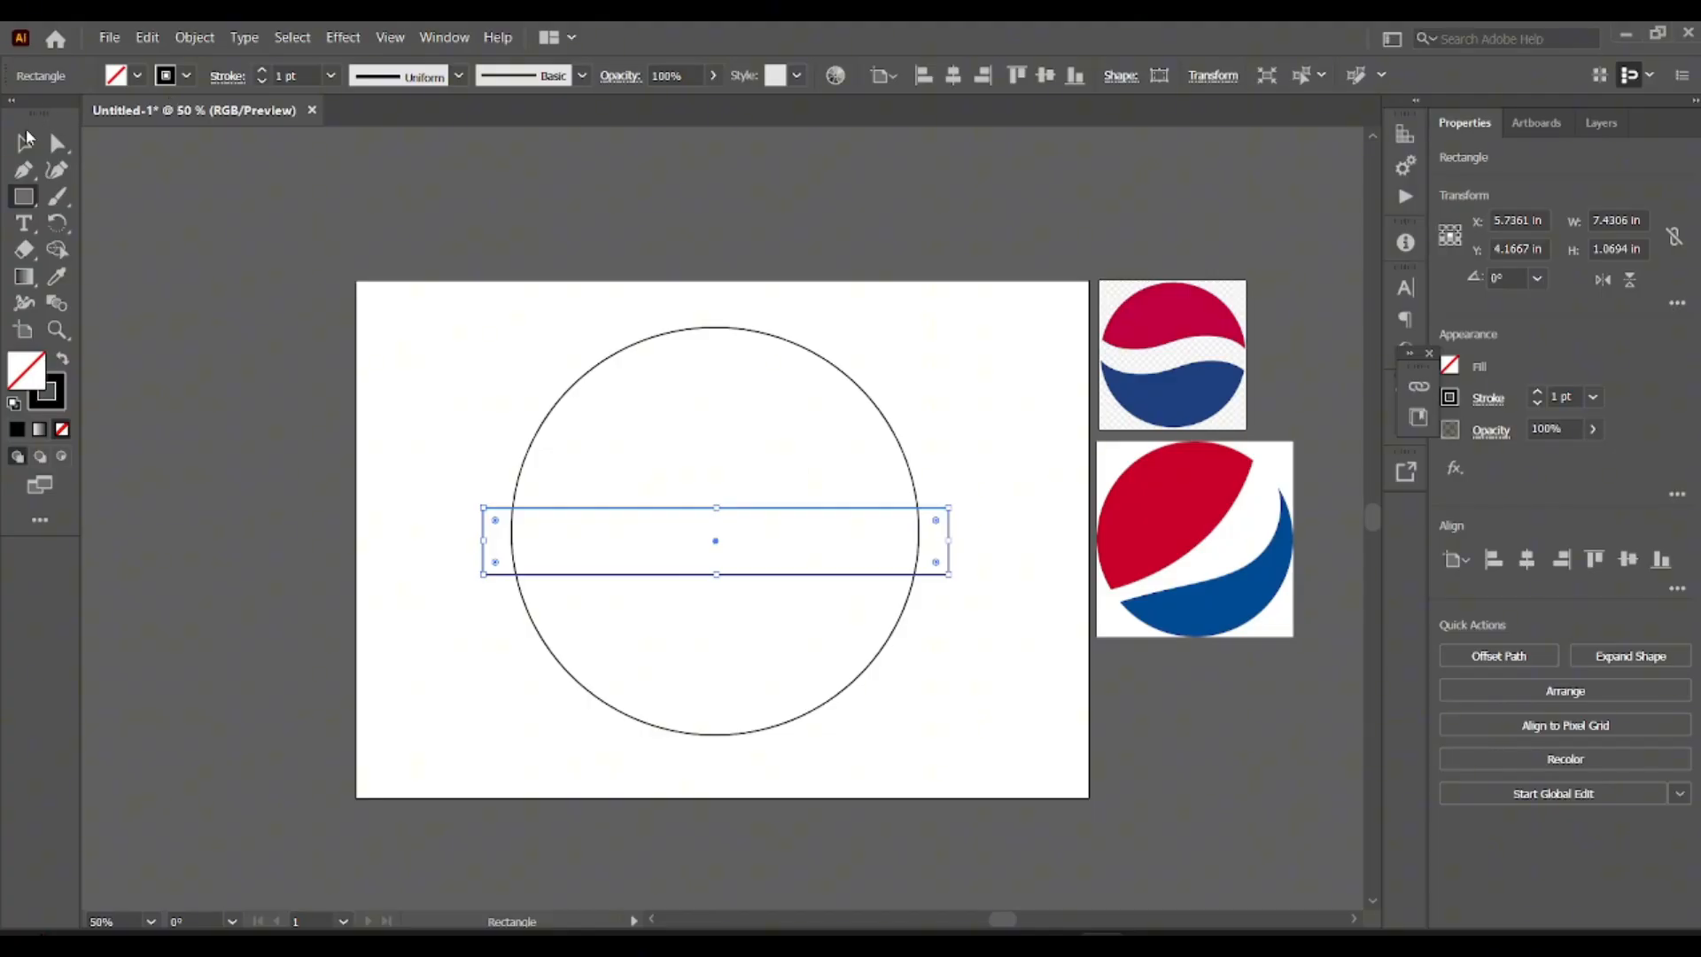
{"action": "left_click", "coordinate": [27, 140]}
Apply a horizontal Flag warp effect with a 63% bend to the rectangle.
{"action": "left_click", "coordinate": [339, 36]}
{"action": "left_click", "coordinate": [337, 35]}
{"action": "left_click", "coordinate": [295, 40]}
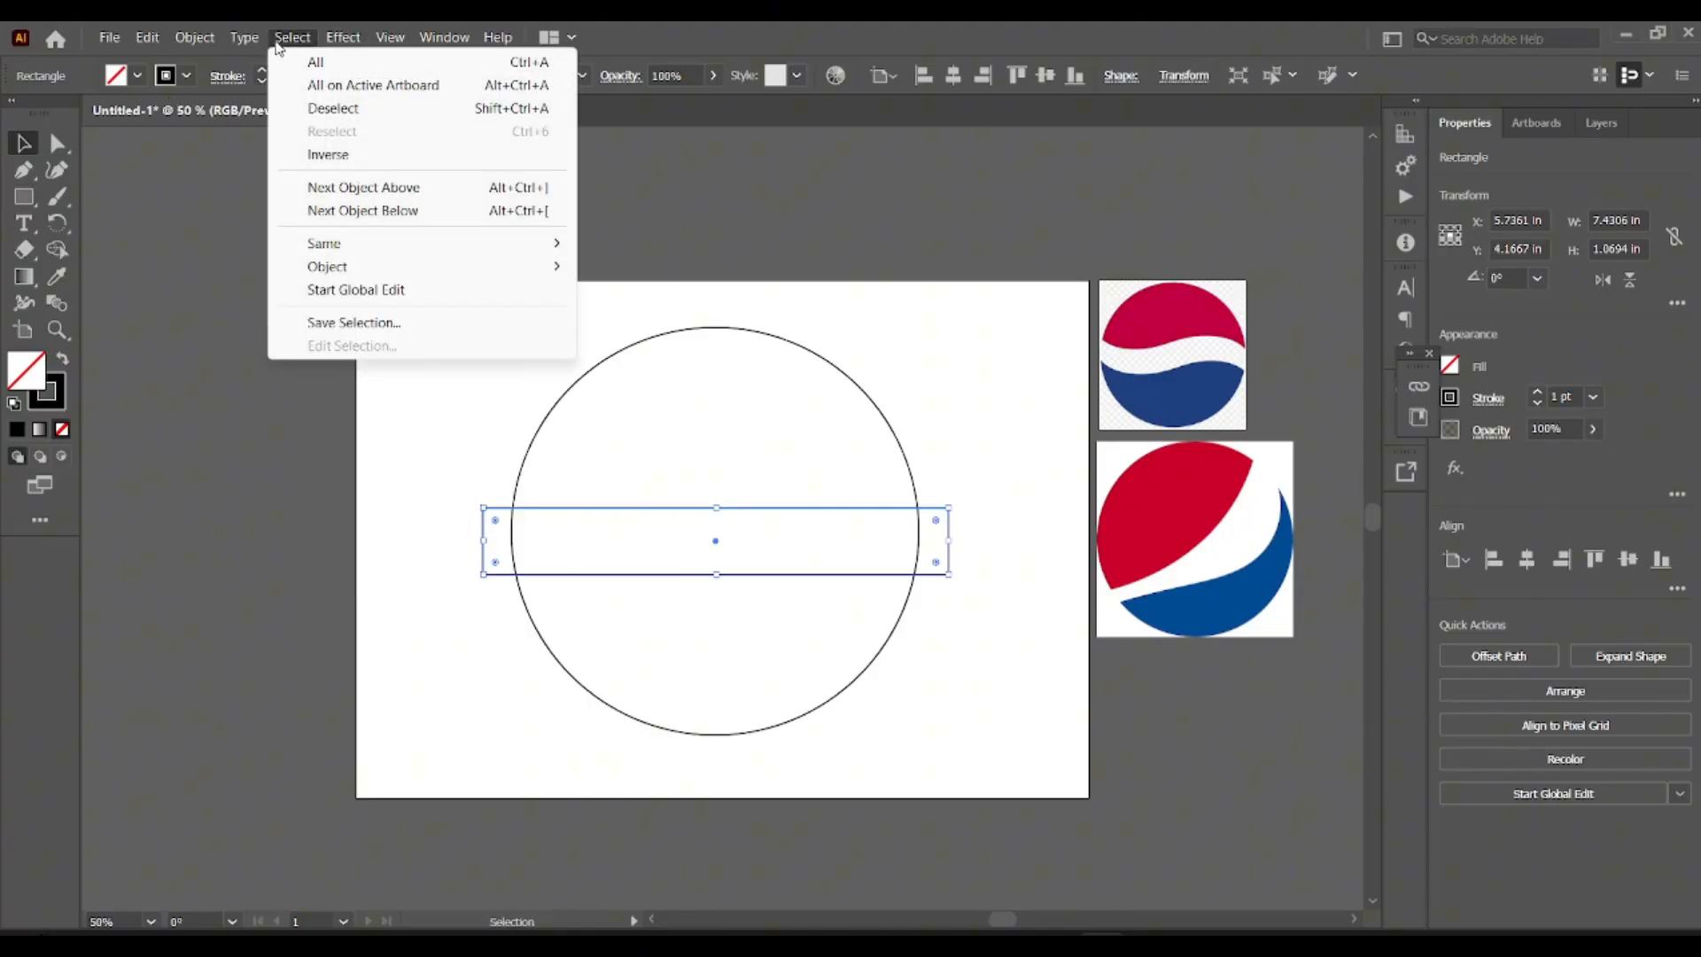
{"action": "mouse_move", "coordinate": [364, 45]}
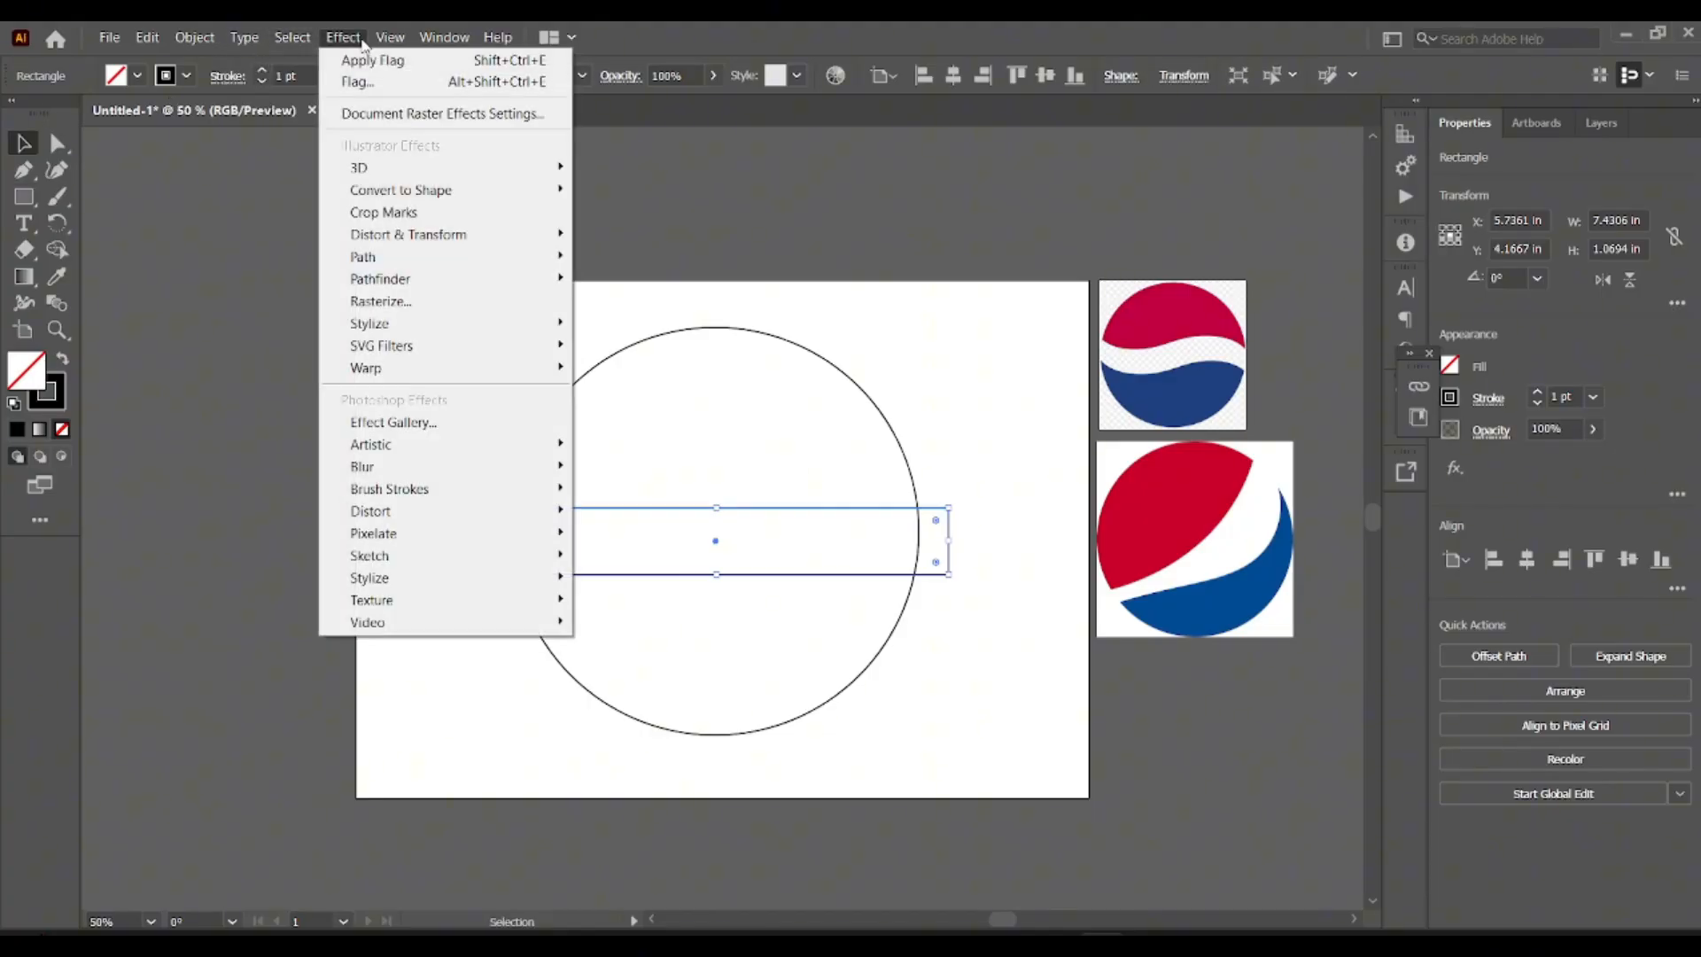
{"action": "mouse_move", "coordinate": [443, 368]}
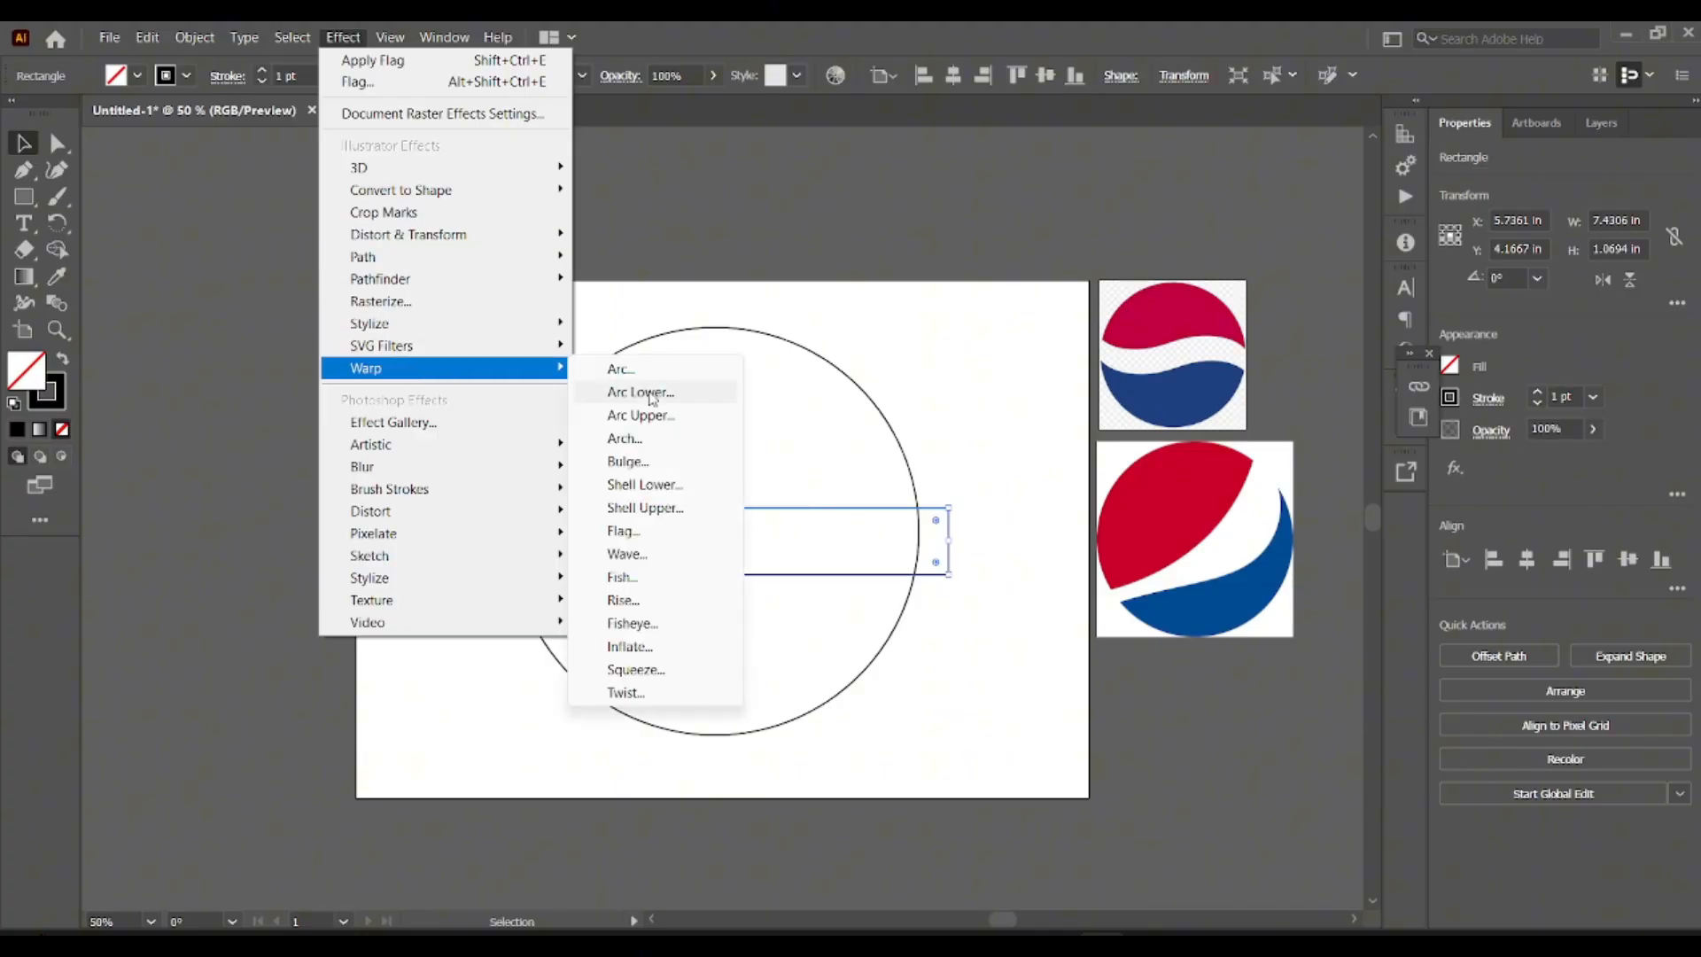
{"action": "left_click", "coordinate": [627, 534]}
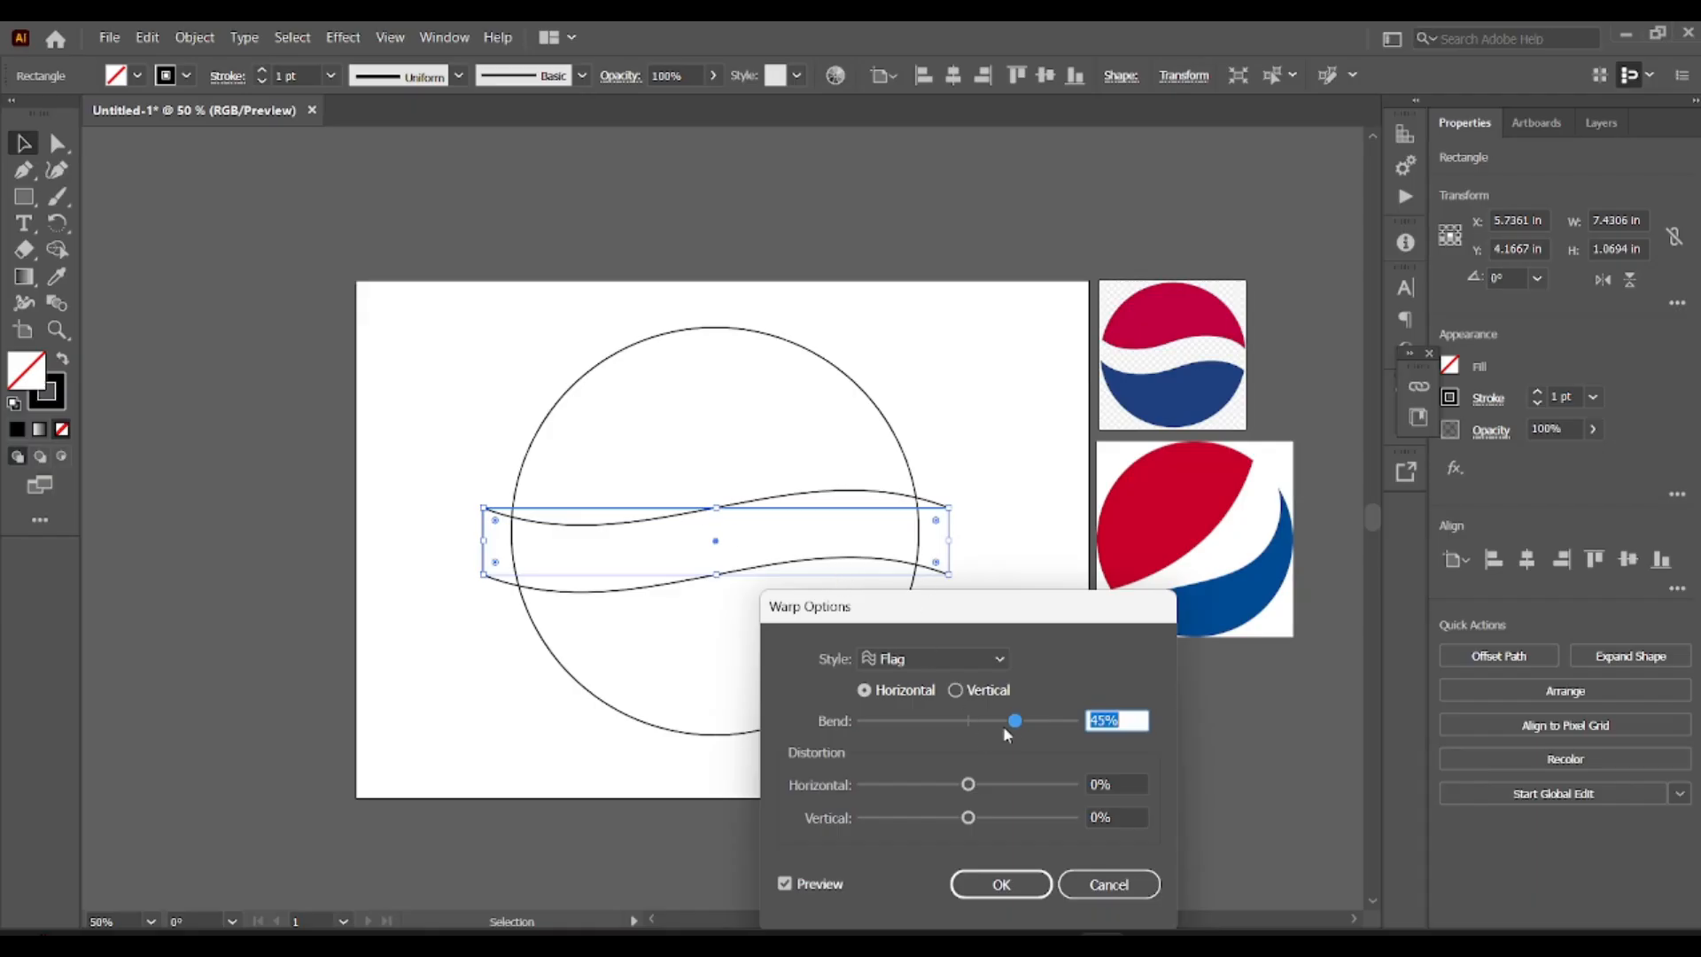
{"action": "left_click_drag", "start_coordinate": [1014, 718], "coordinate": [1023, 724]}
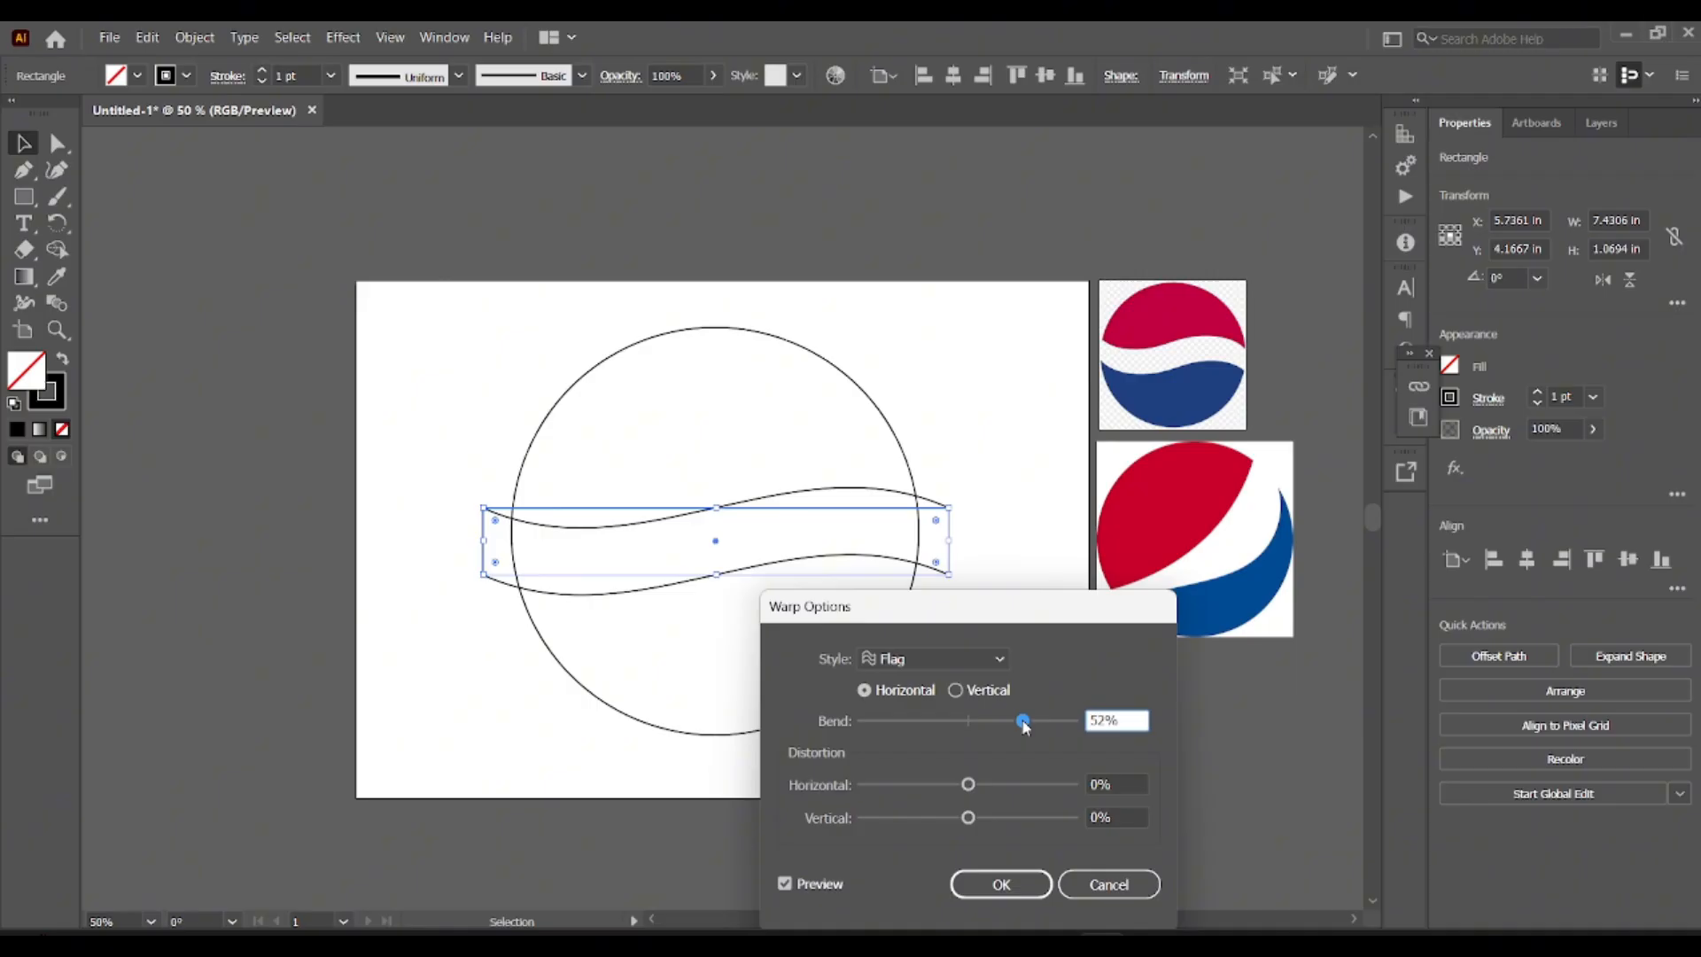
{"action": "left_click_drag", "start_coordinate": [1028, 729], "coordinate": [1032, 732]}
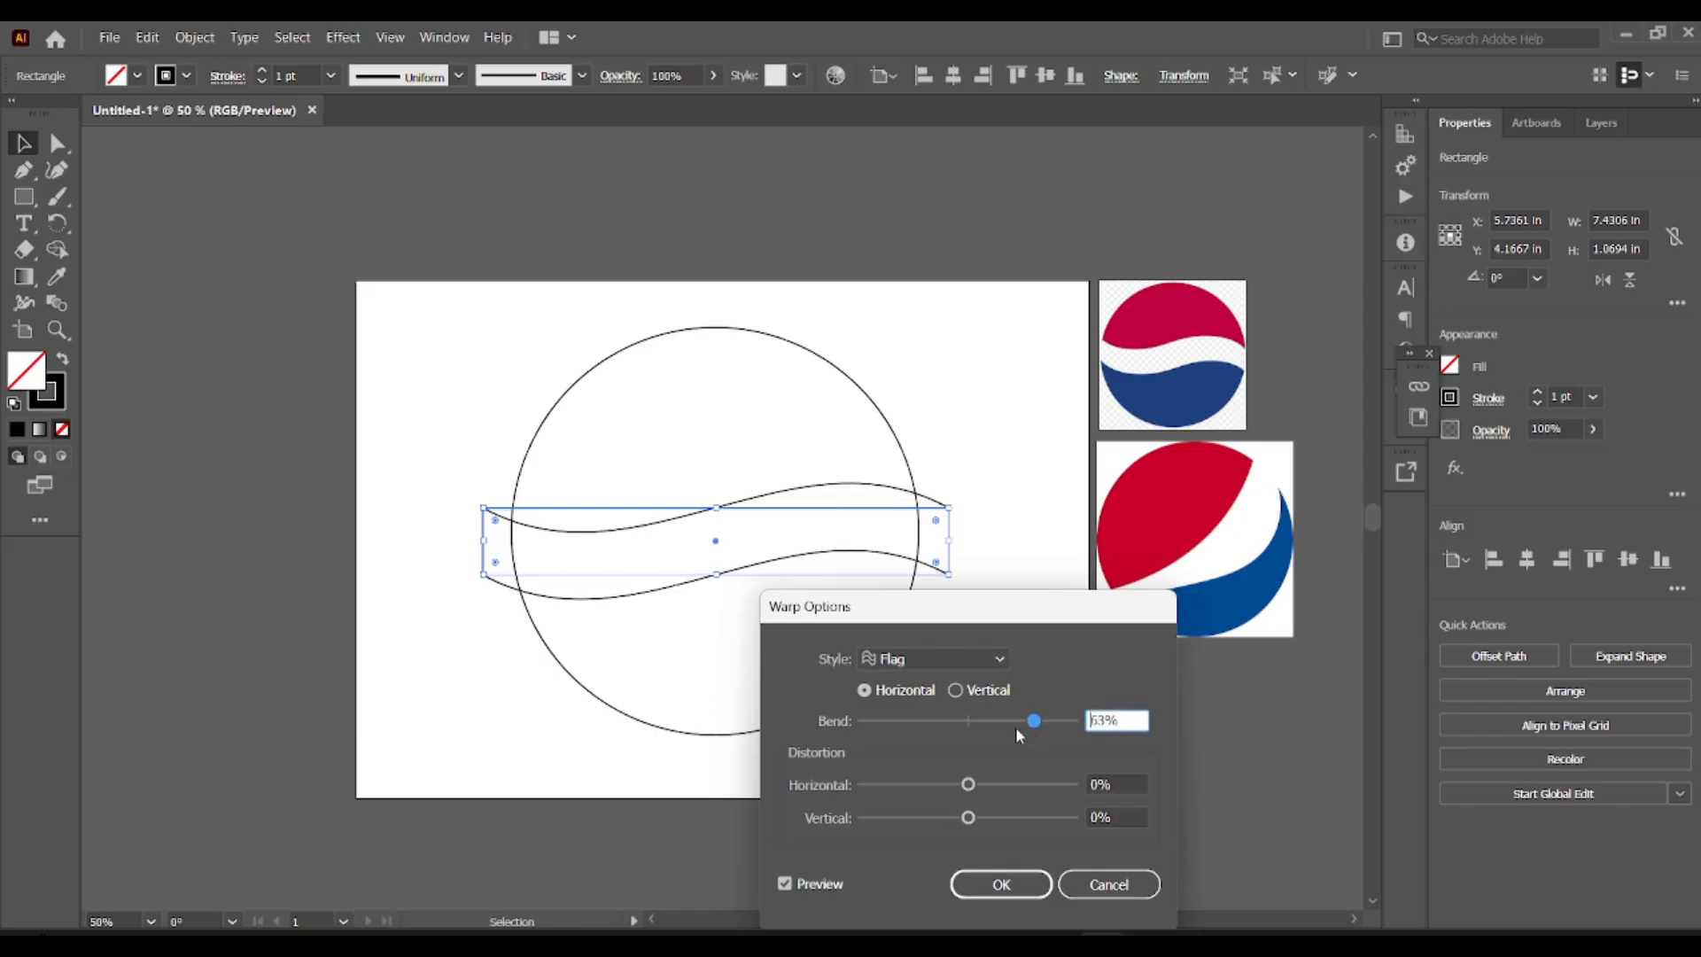
{"action": "left_click", "coordinate": [1001, 883]}
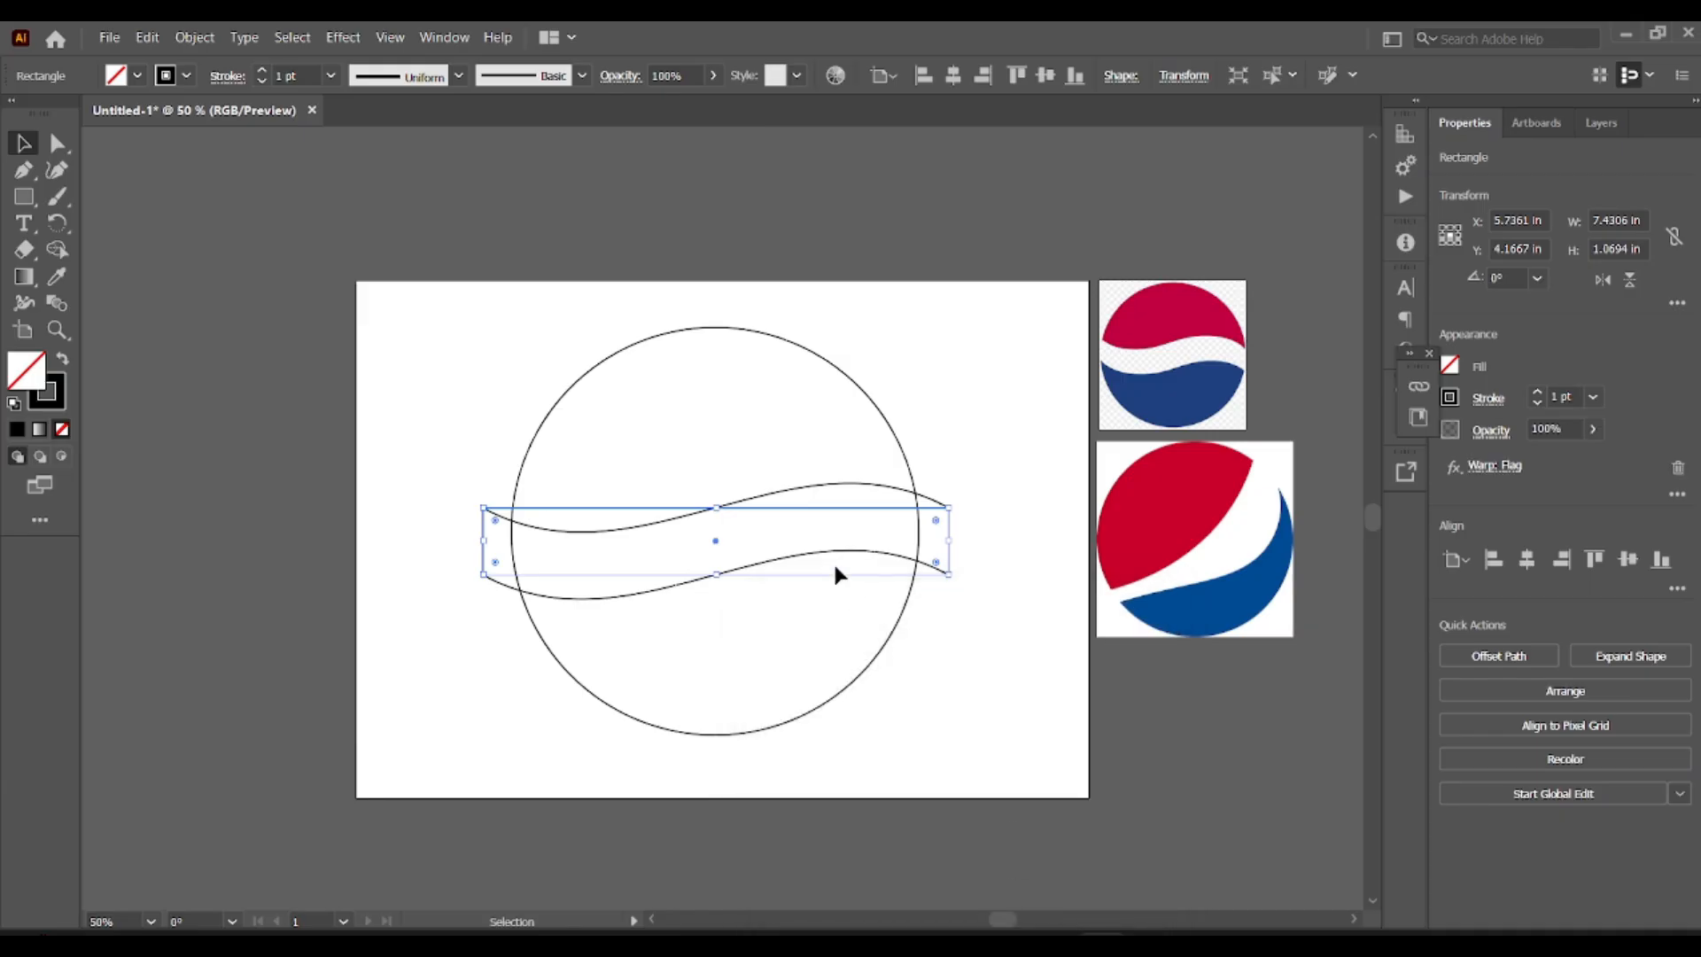
{"action": "left_click", "coordinate": [927, 443]}
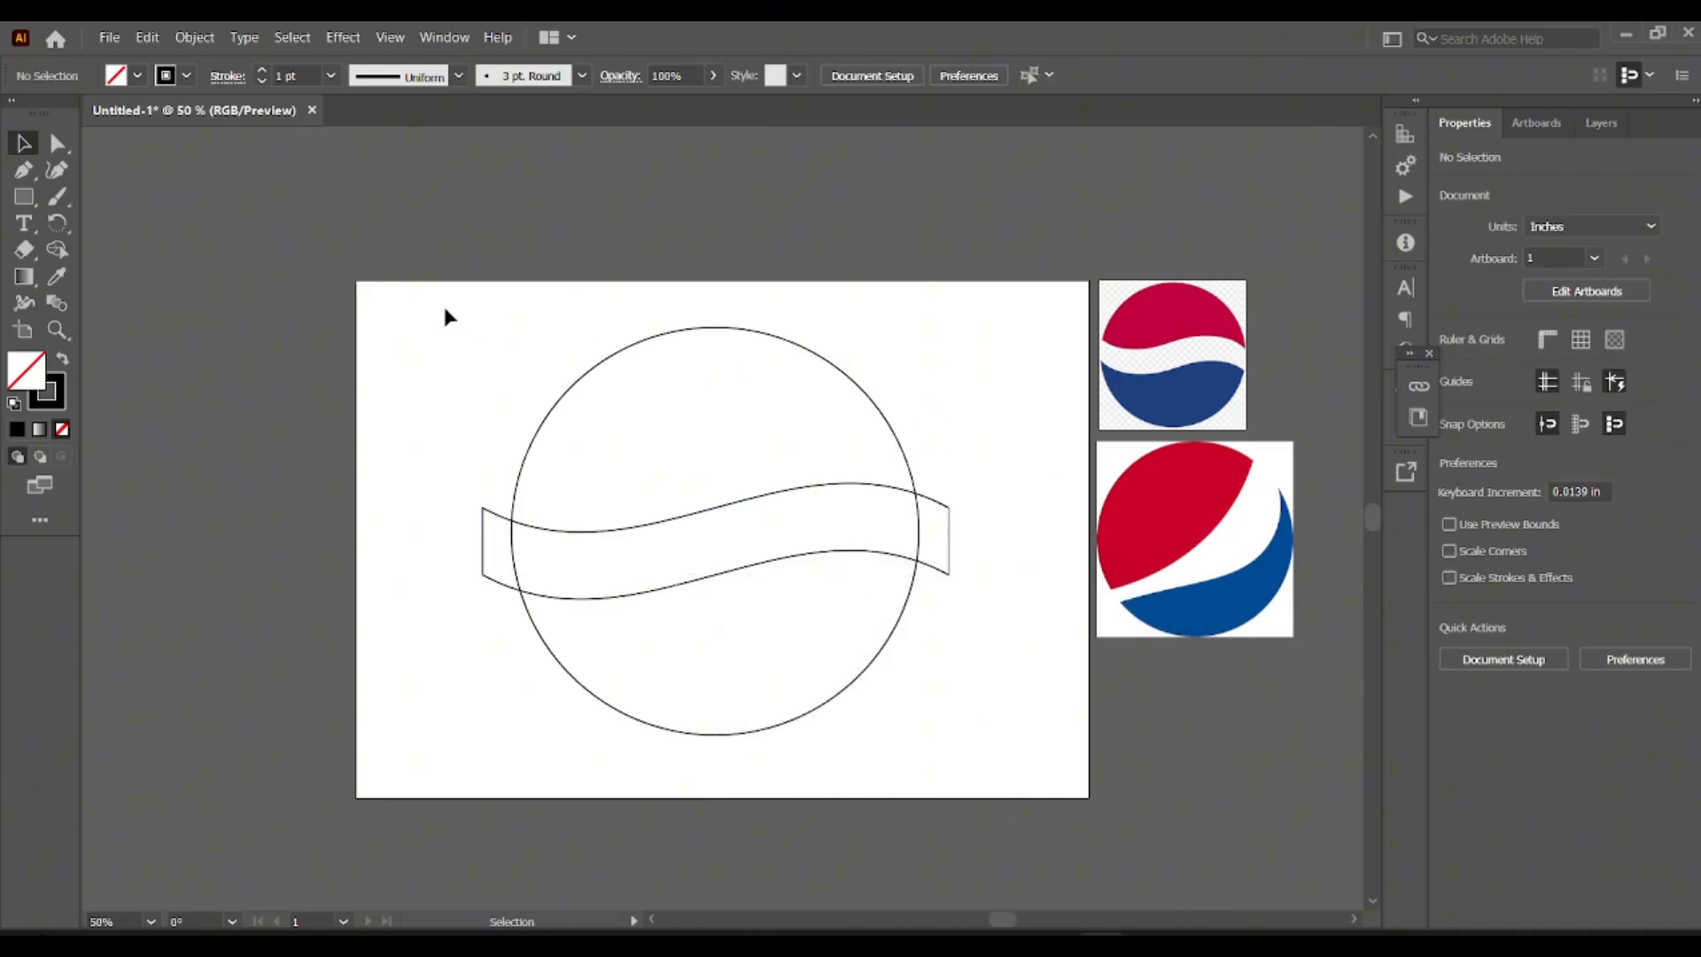
Expand the appearance of the warped band together with the circle.
{"action": "left_click_drag", "start_coordinate": [445, 310], "coordinate": [1024, 753]}
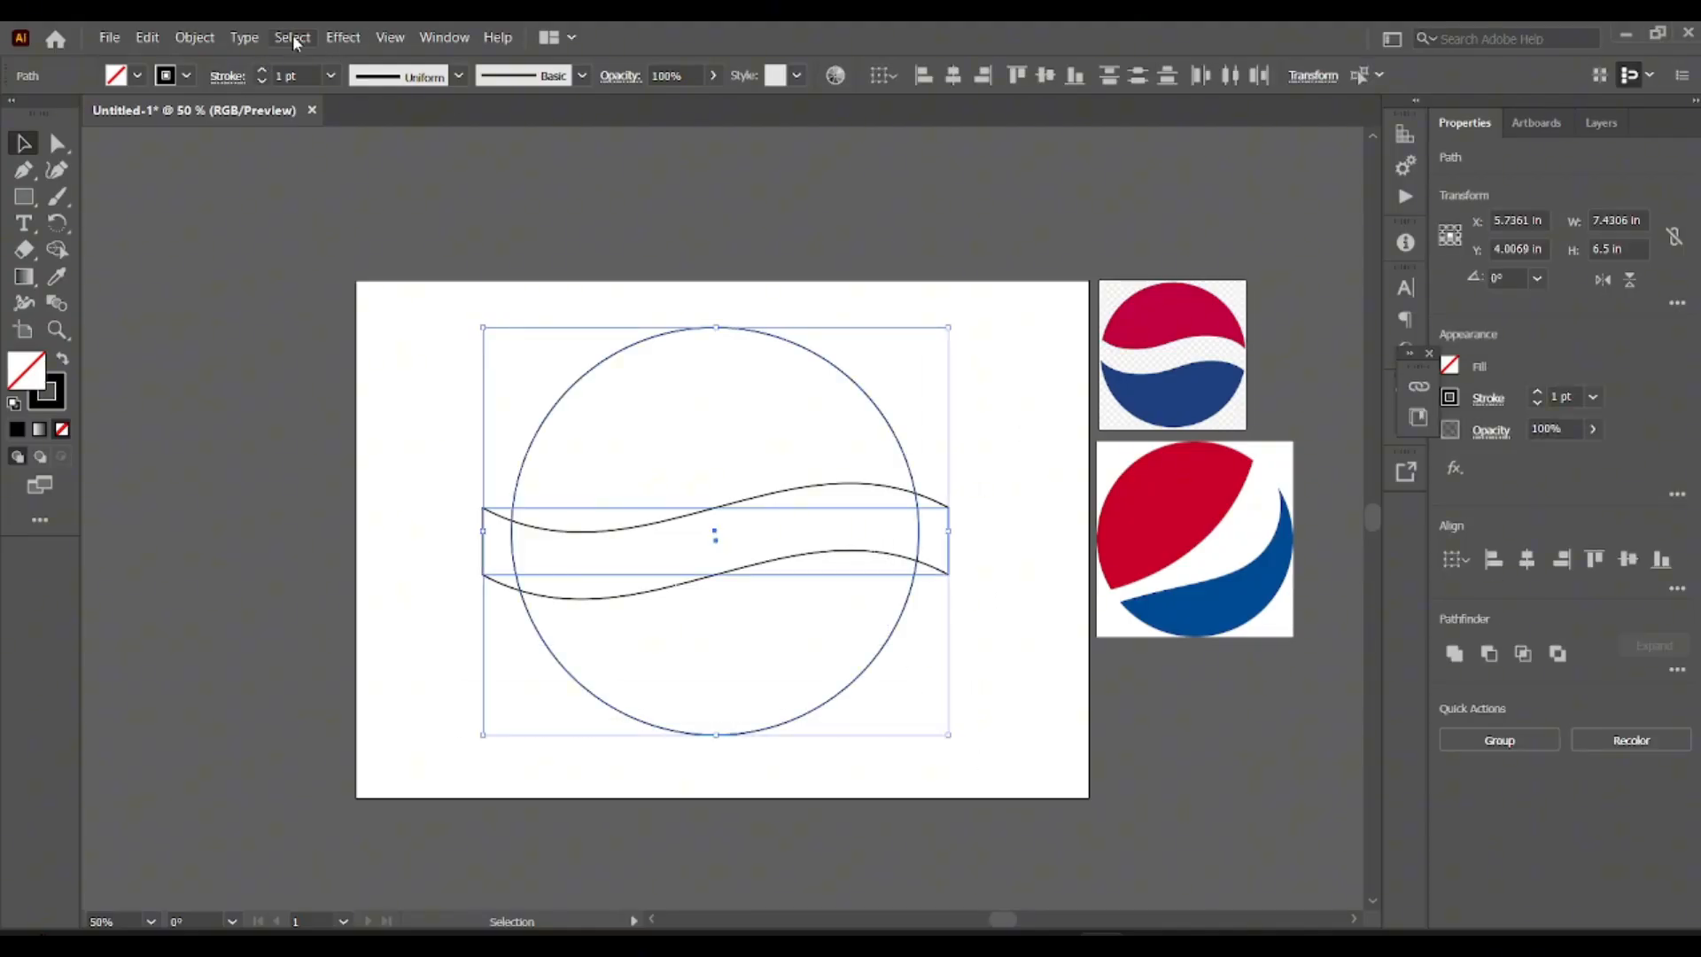
{"action": "left_click", "coordinate": [195, 37]}
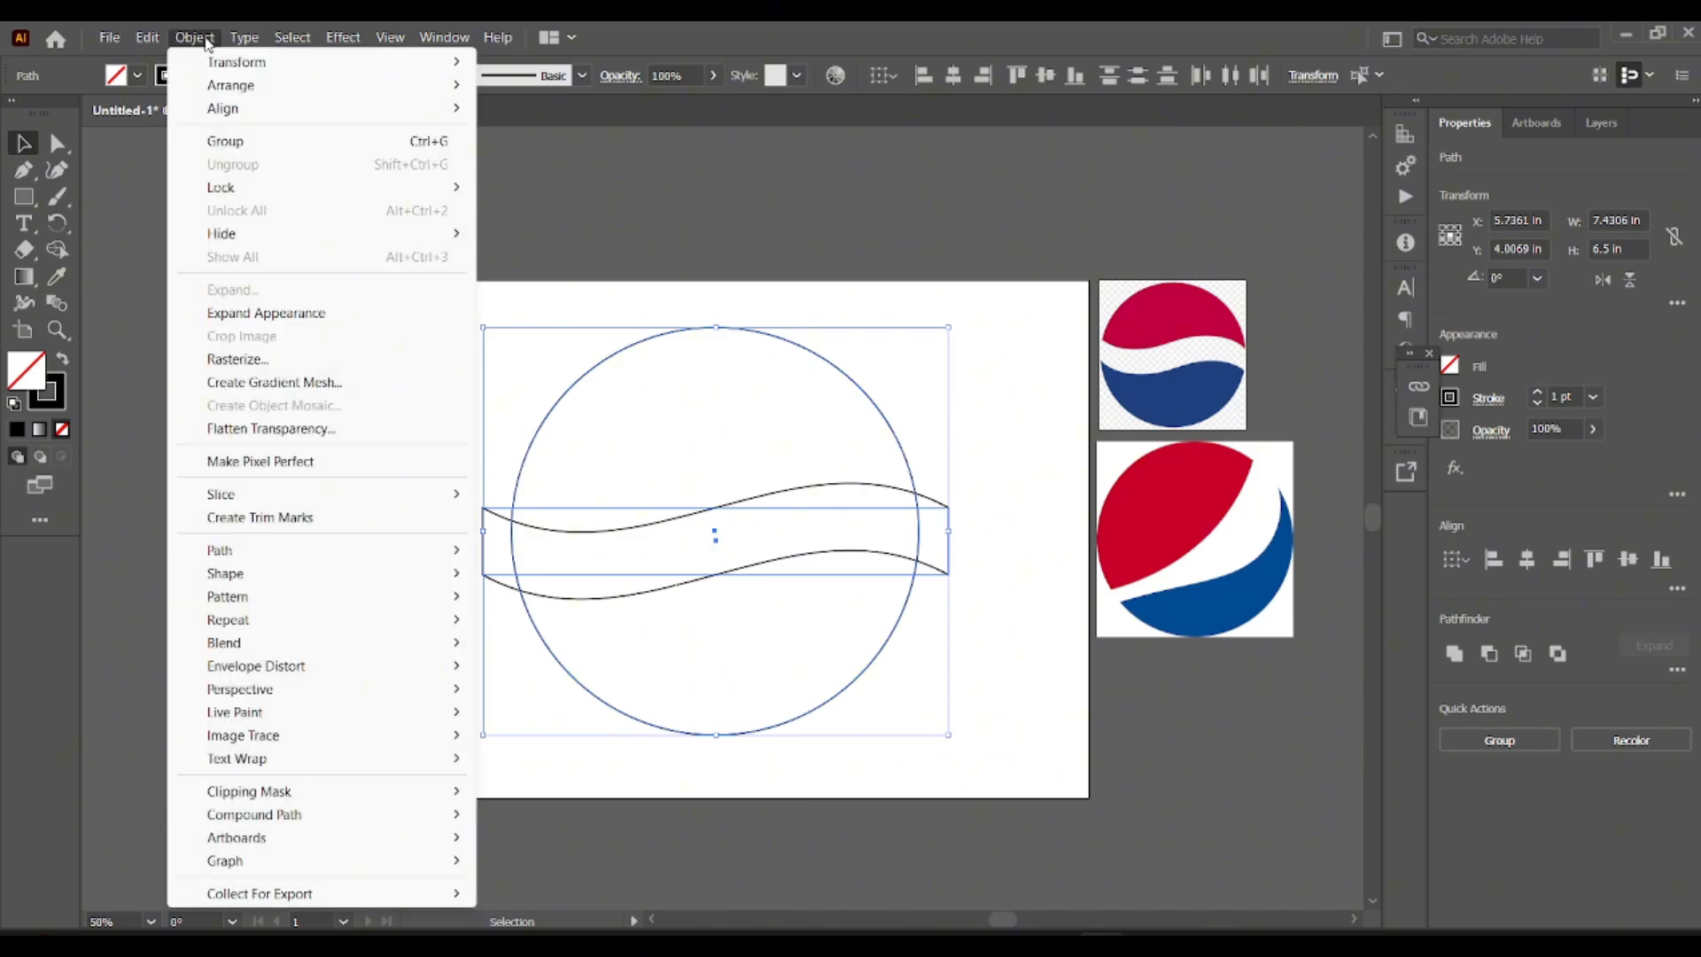
{"action": "left_click", "coordinate": [263, 314]}
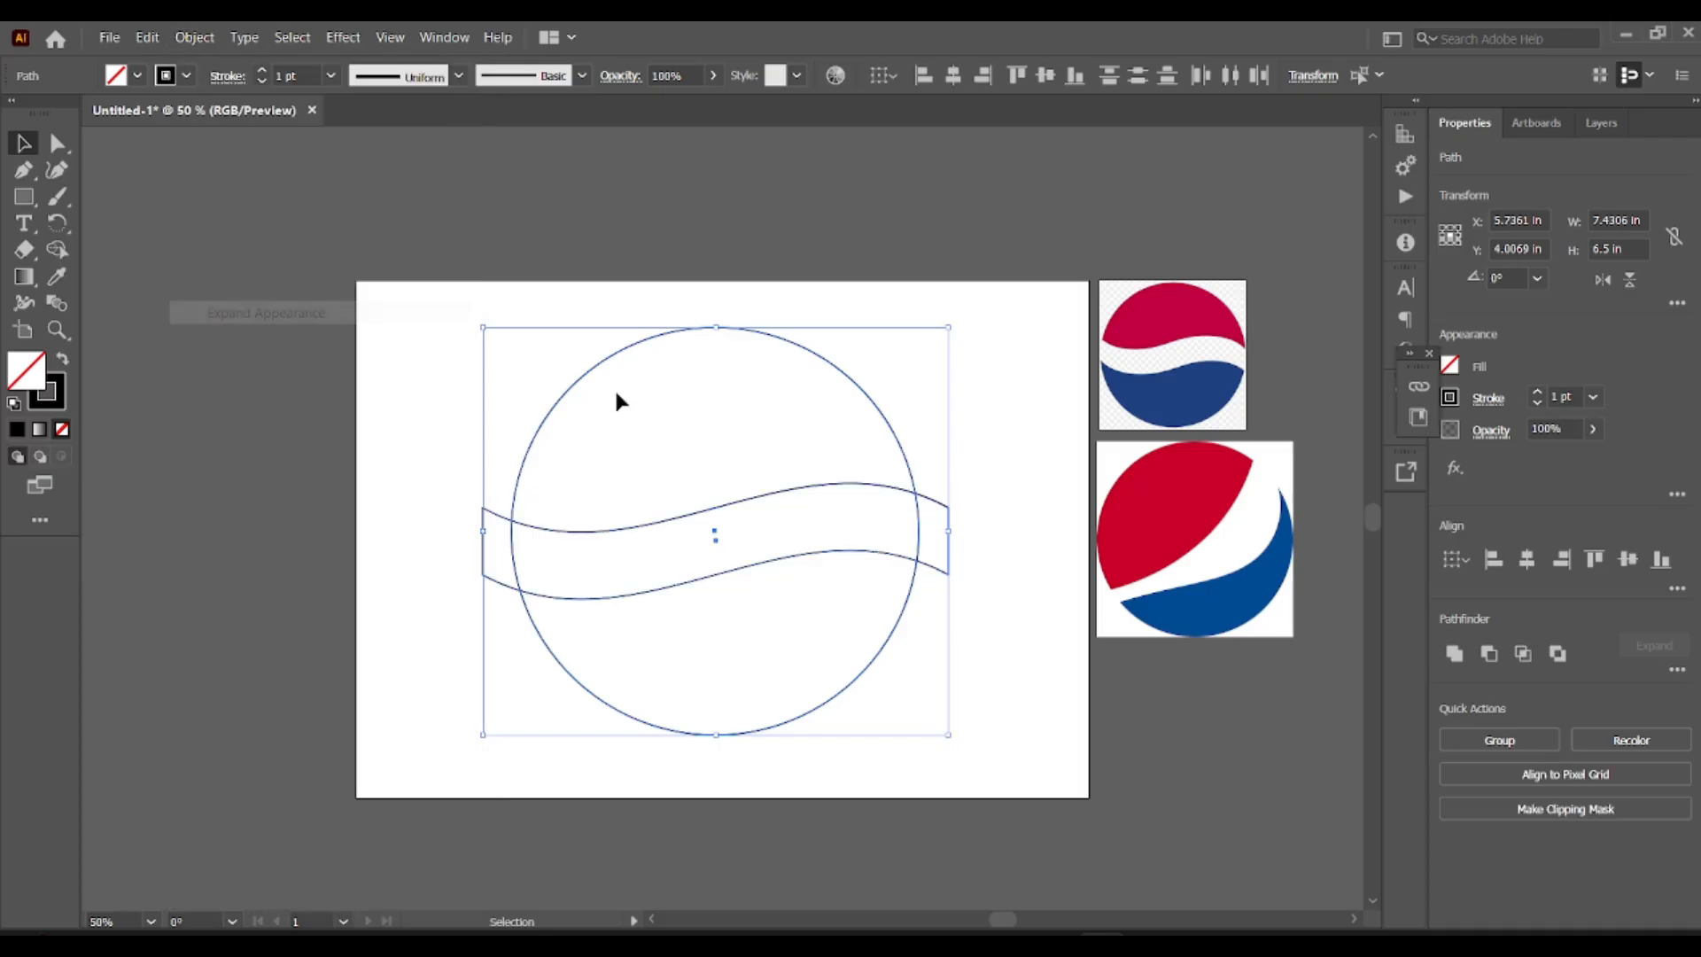
{"action": "left_click", "coordinate": [463, 360]}
Remove the wavy band and its overhanging ends from the circle with the Shape Builder, leaving separate upper and lower pieces.
{"action": "left_click_drag", "start_coordinate": [443, 306], "coordinate": [1015, 764]}
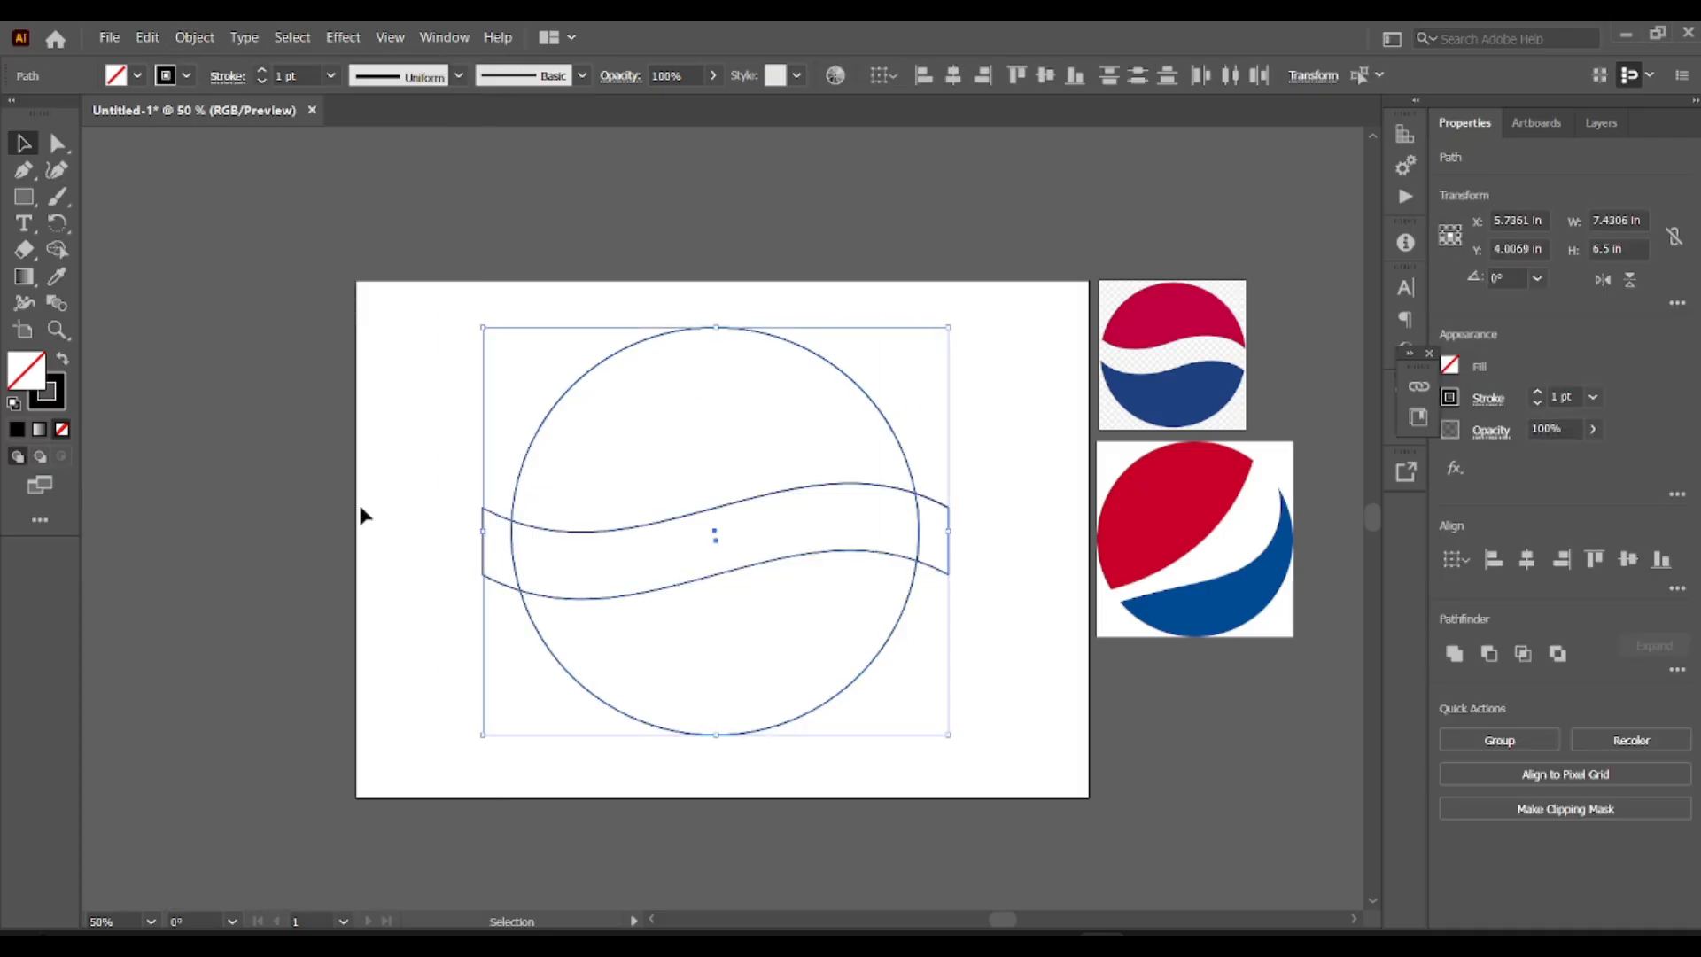
{"action": "left_click", "coordinate": [57, 249]}
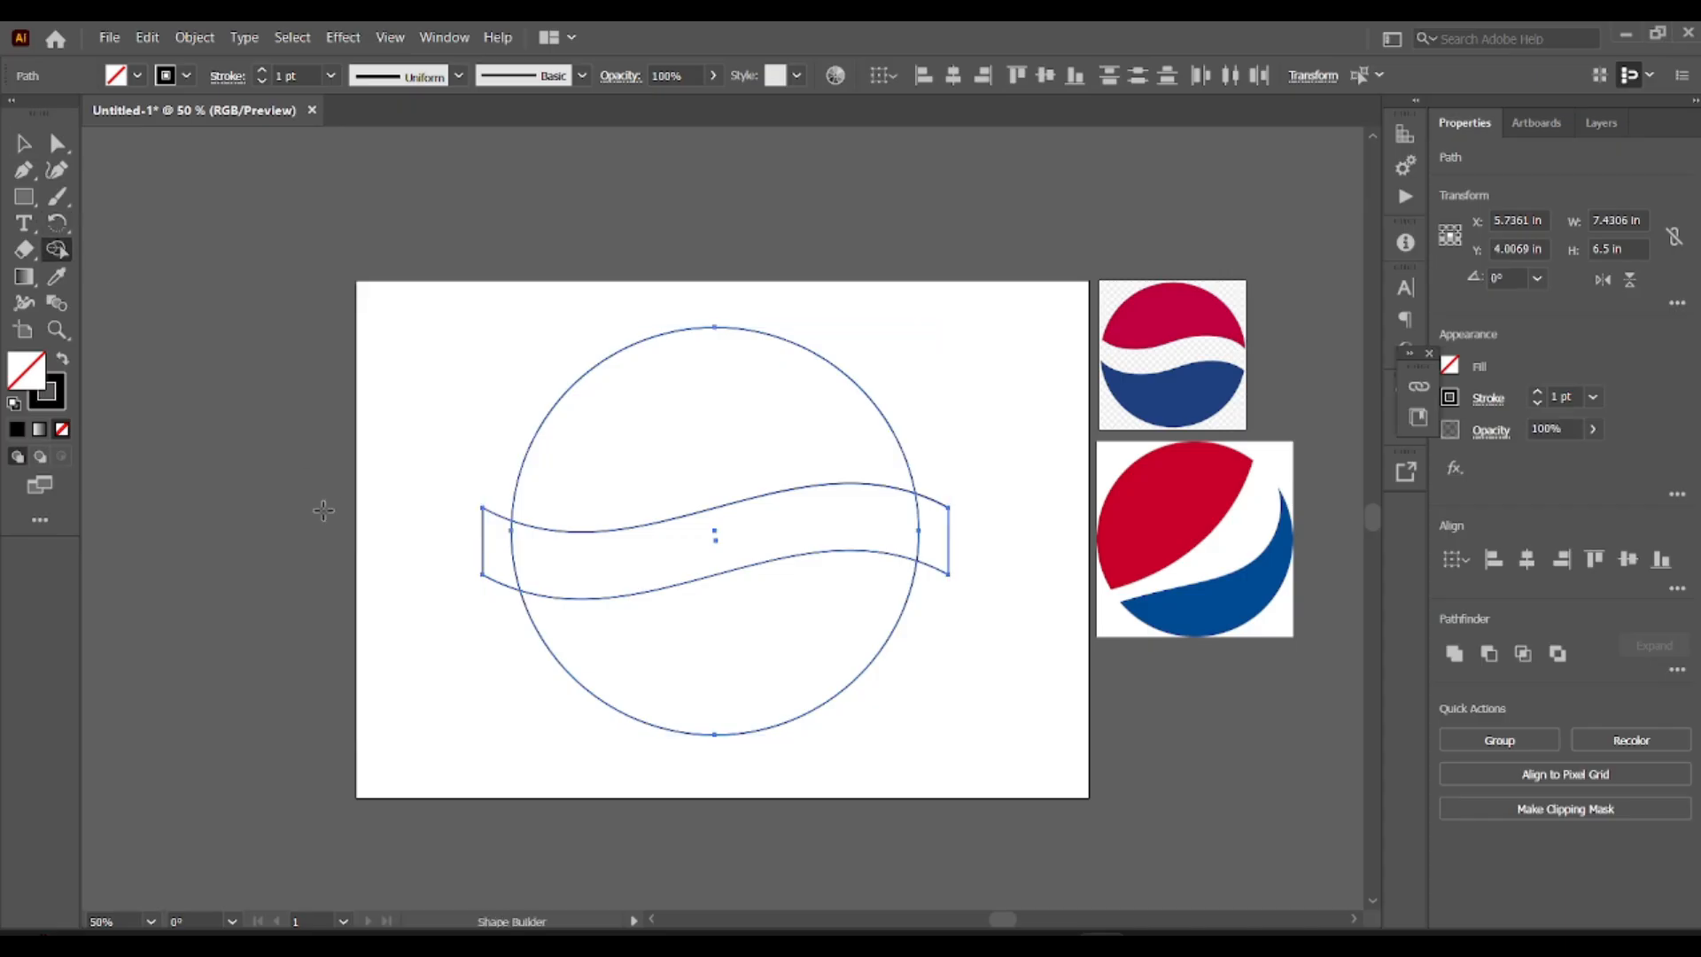
{"action": "left_click", "coordinate": [494, 551], "text": "alt"}
{"action": "left_click_drag", "start_coordinate": [493, 550], "coordinate": [718, 547]}
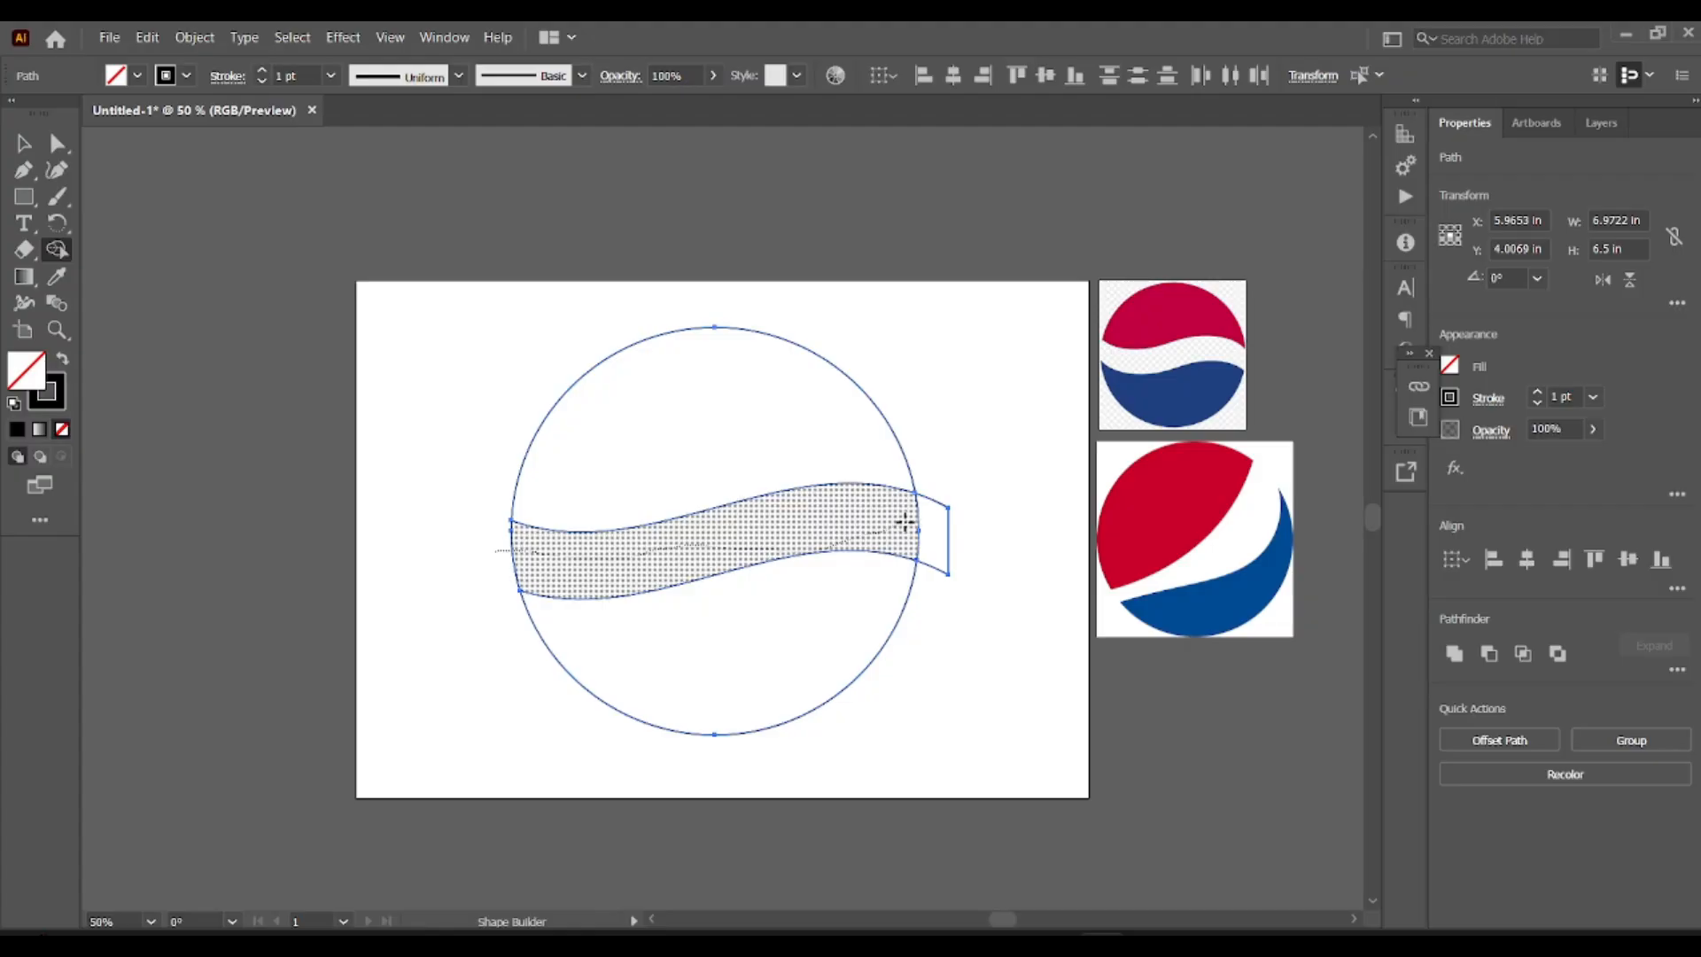
{"action": "left_click_drag", "start_coordinate": [904, 522], "coordinate": [946, 529]}
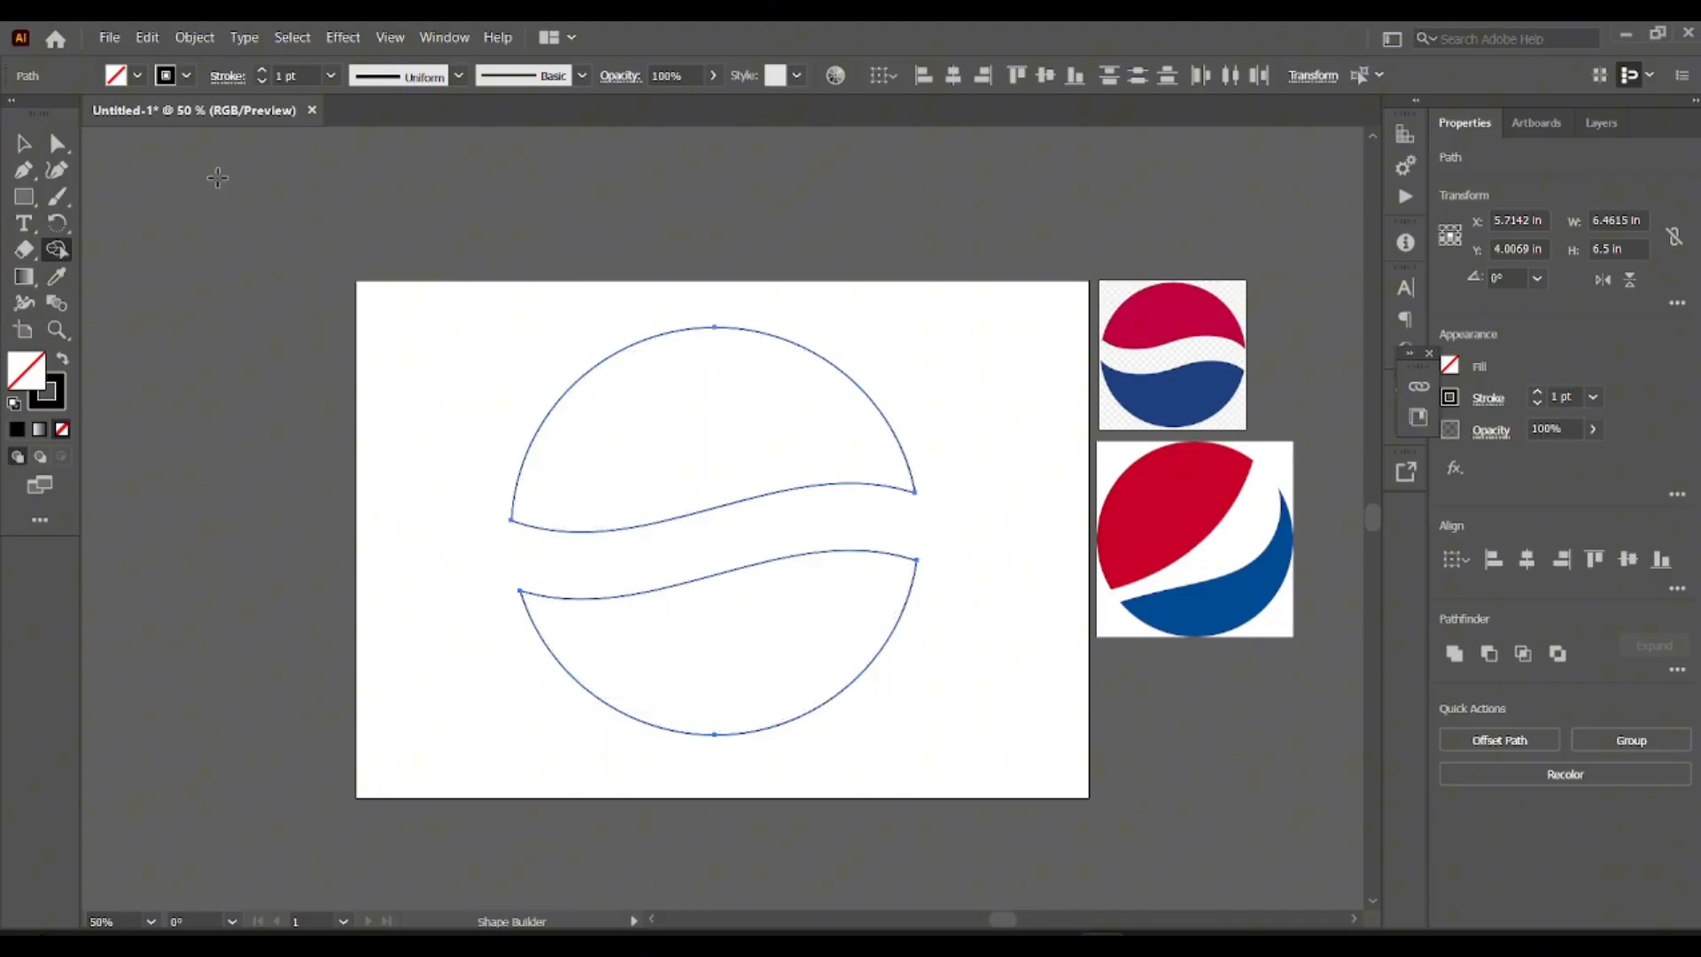
{"action": "left_click", "coordinate": [27, 143]}
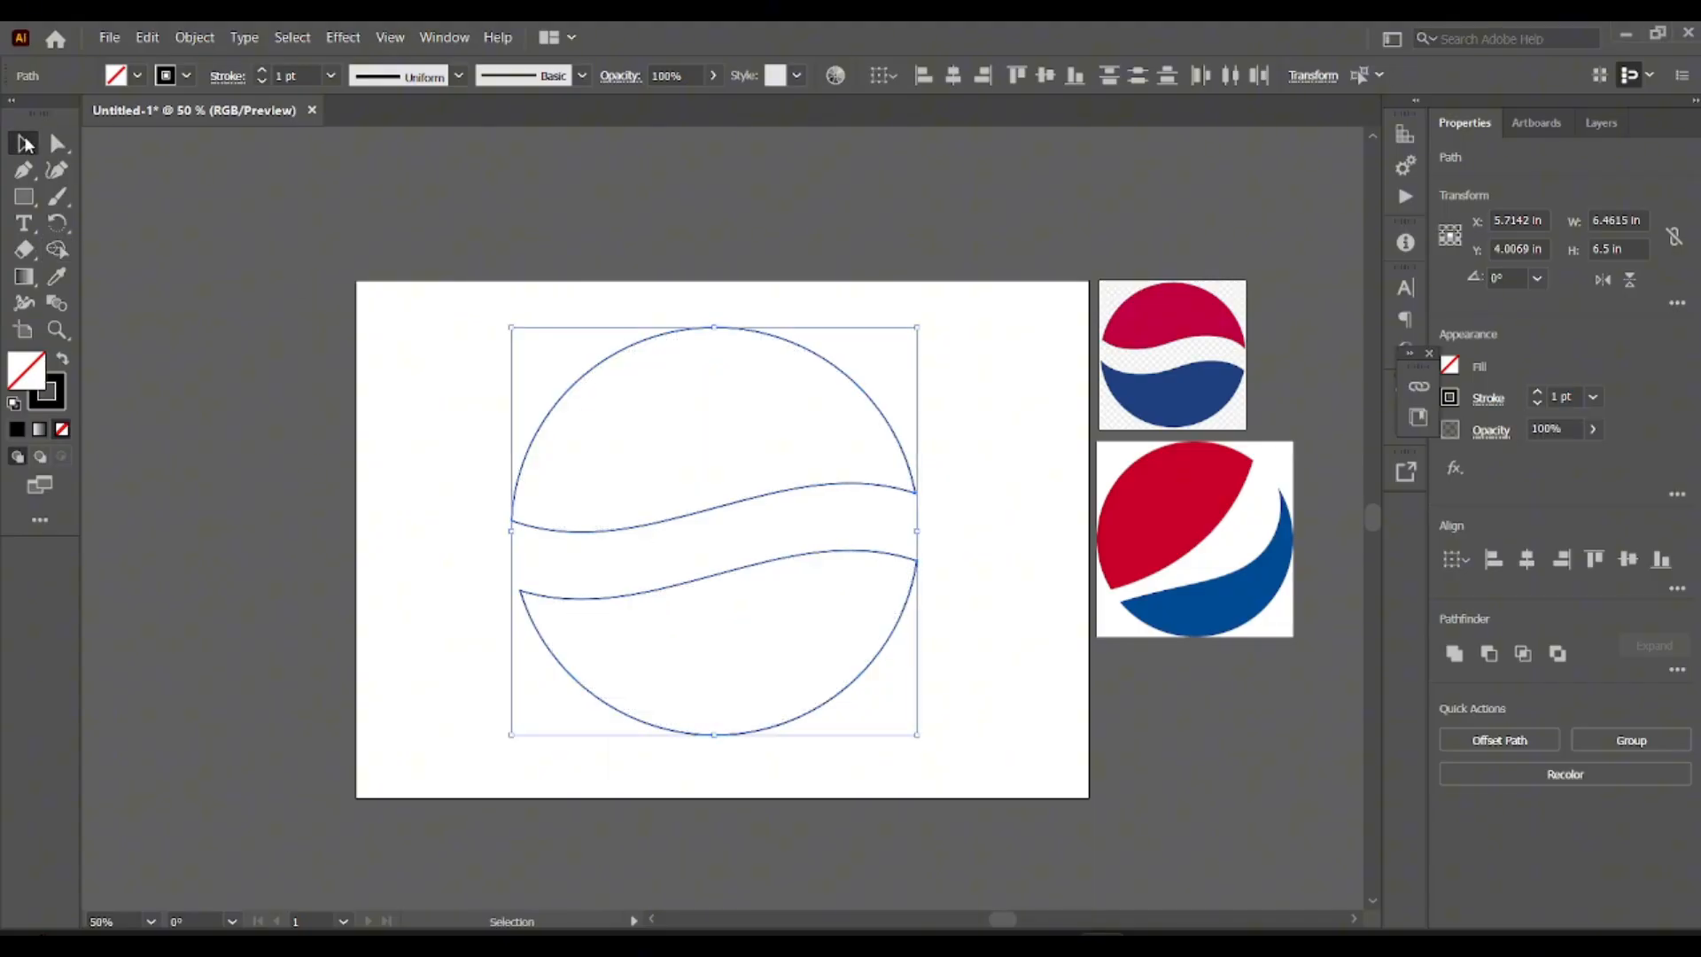
Color the upper piece of the circle with the red sampled from the wavy-band reference logo using the Eyedropper.
{"action": "left_click", "coordinate": [671, 282]}
{"action": "left_click", "coordinate": [645, 343]}
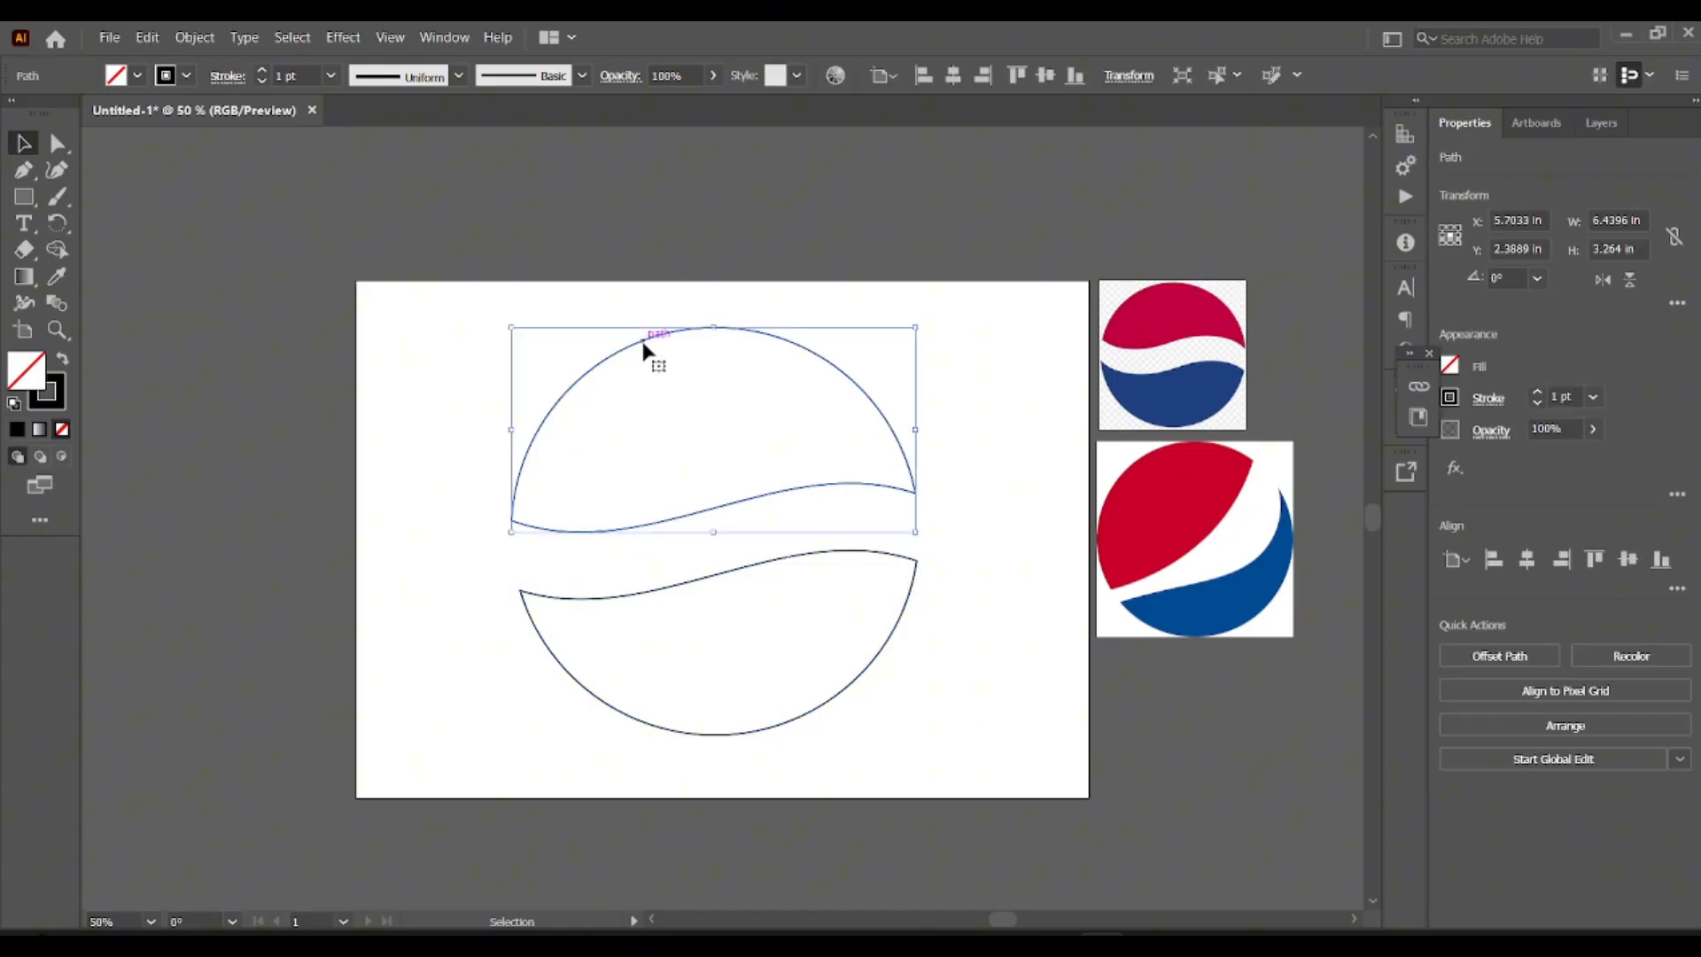
{"action": "left_click", "coordinate": [66, 275]}
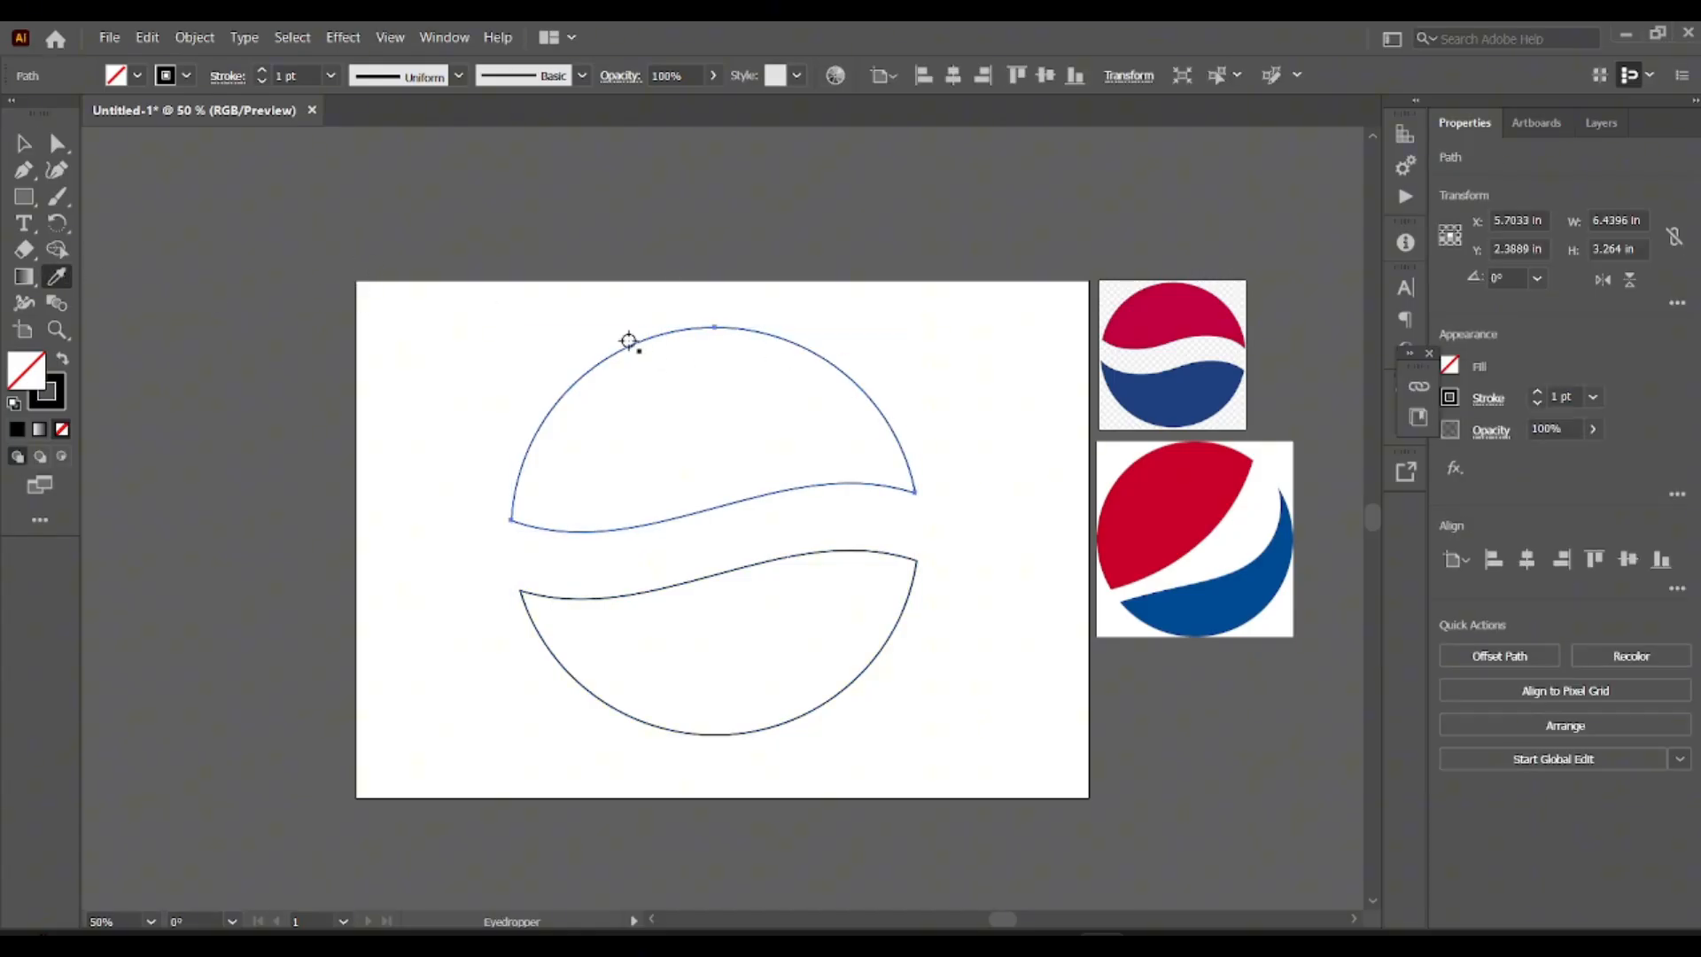
{"action": "left_click", "coordinate": [1138, 320]}
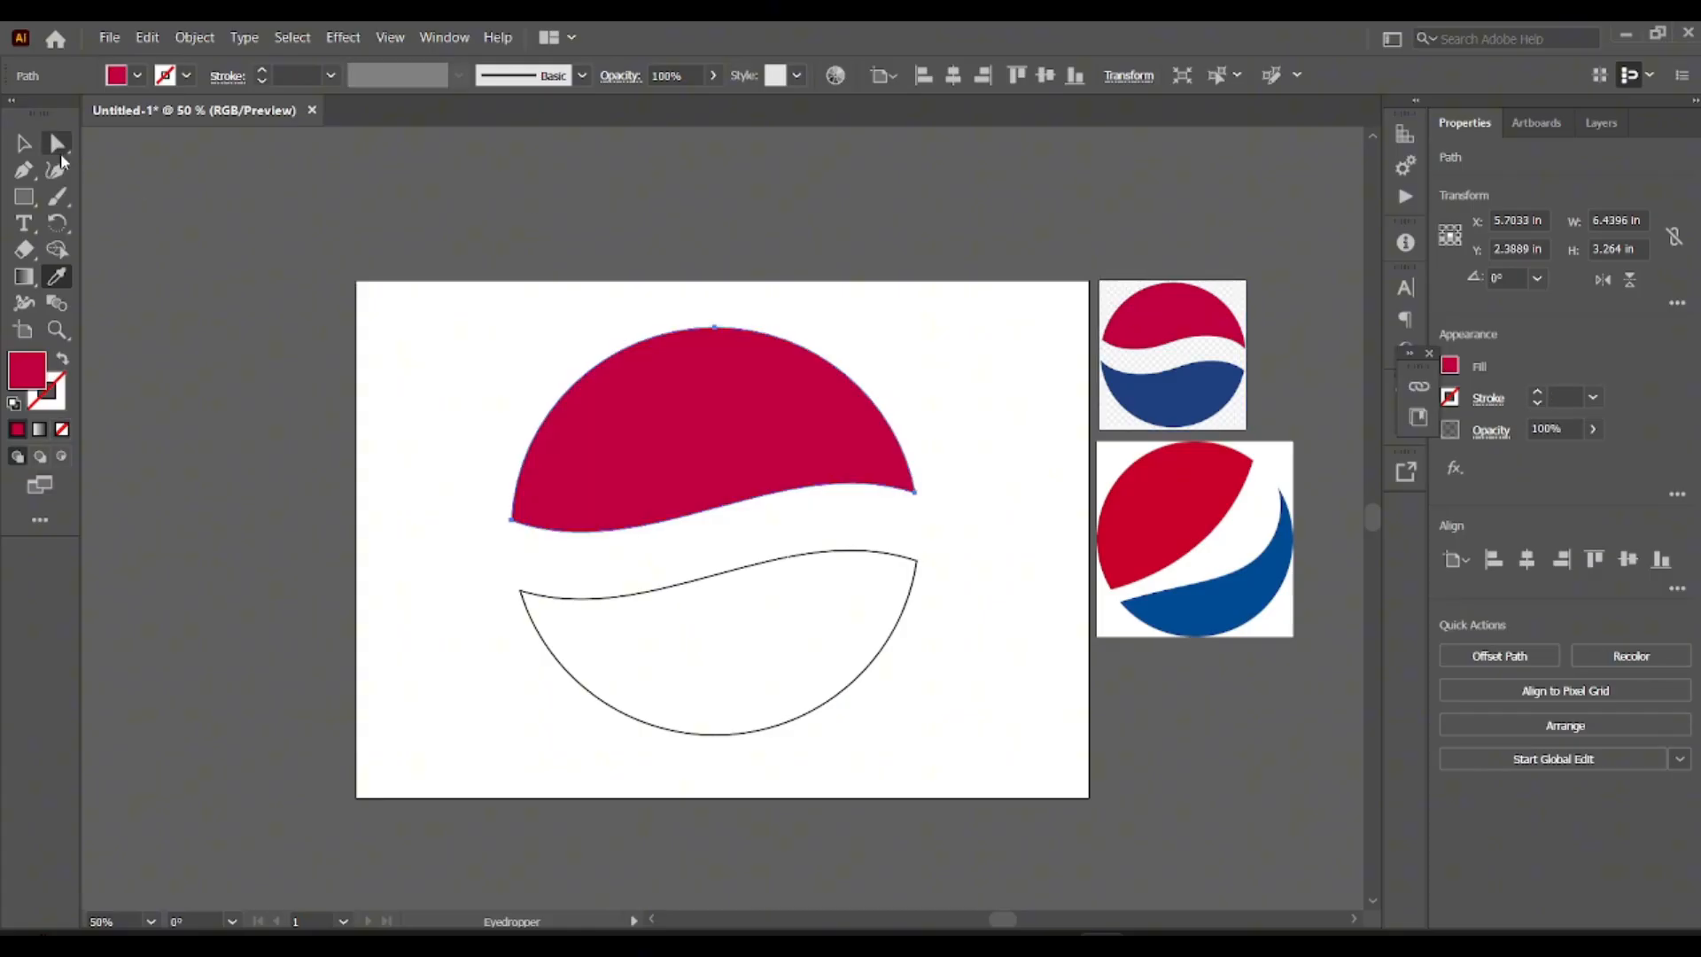
{"action": "left_click", "coordinate": [24, 144]}
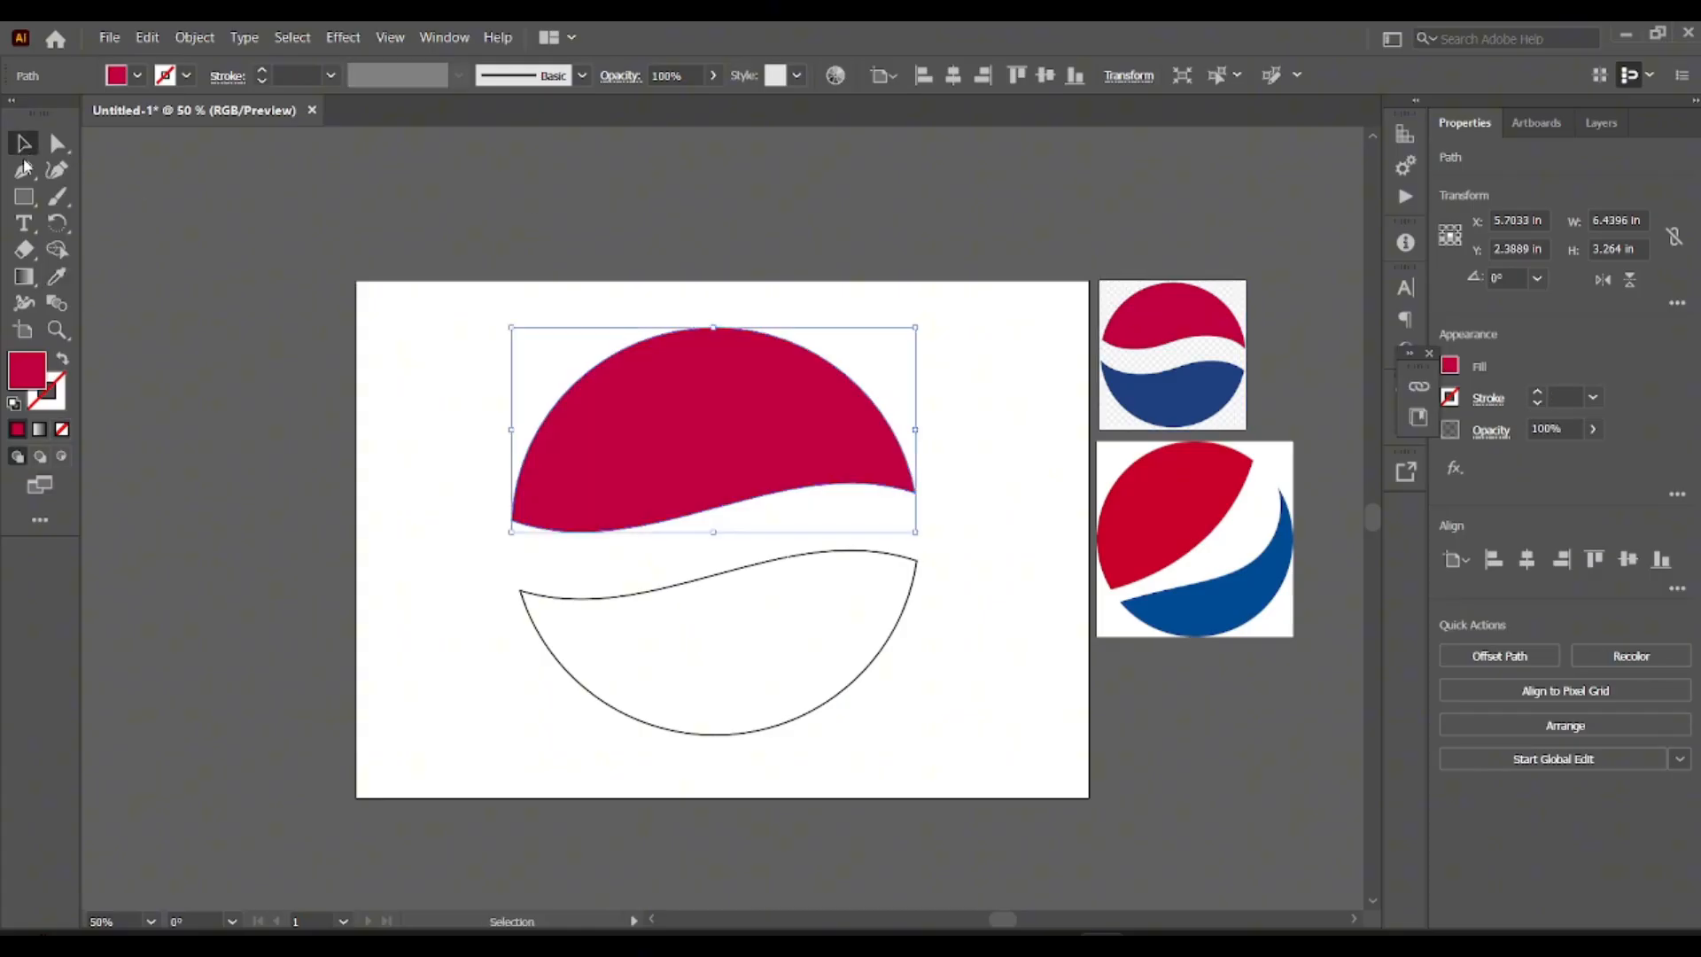
Color the lower piece of the circle with the blue sampled from the same reference logo.
{"action": "left_click", "coordinate": [522, 583]}
{"action": "key", "text": "i"}
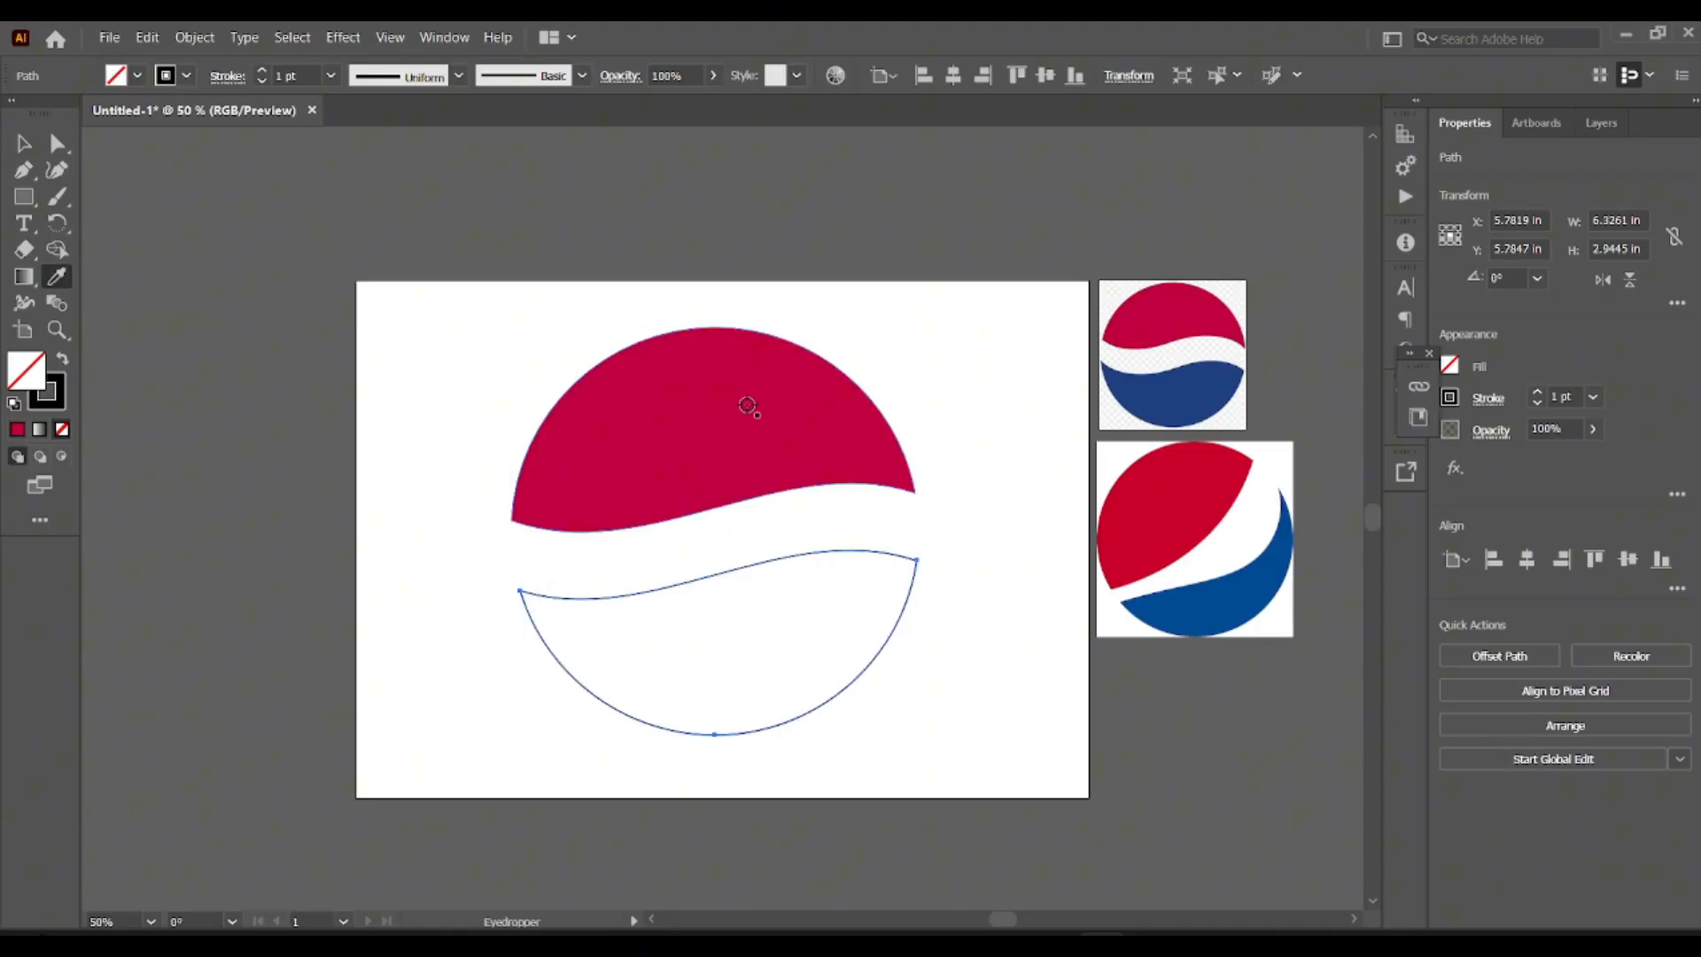
{"action": "left_click", "coordinate": [1159, 399]}
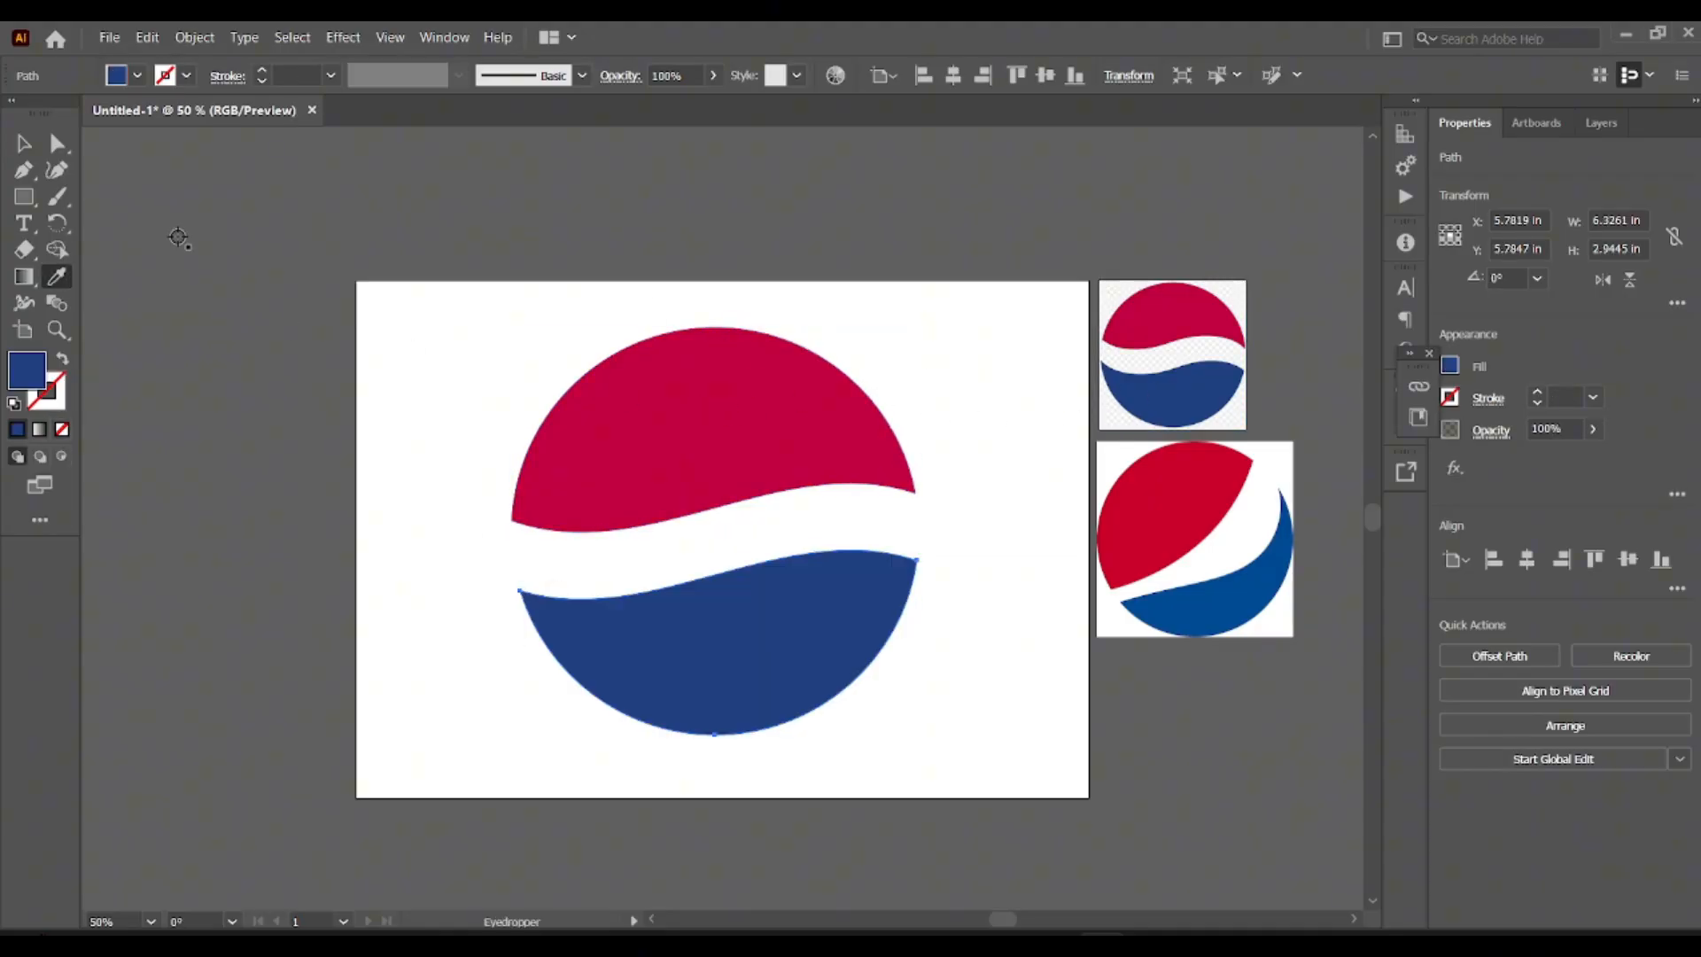
{"action": "left_click", "coordinate": [20, 143]}
{"action": "left_click", "coordinate": [483, 349]}
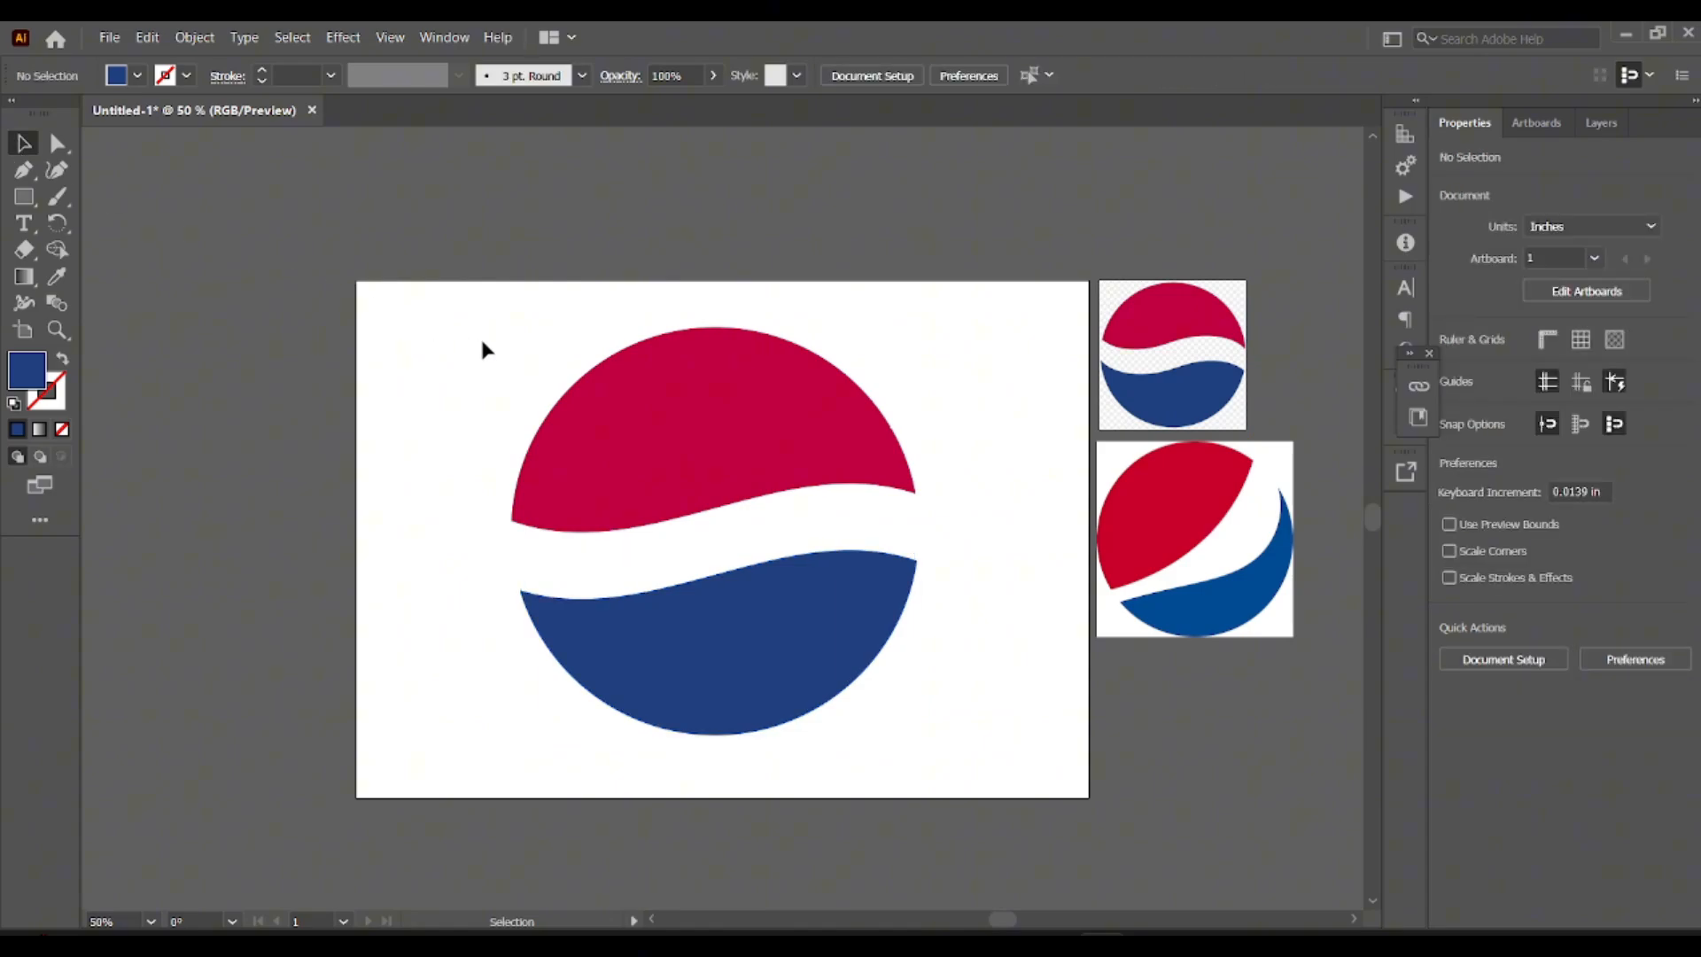
Scale both logo pieces down to about half size and move them to the right side of the artboard.
{"action": "left_click_drag", "start_coordinate": [808, 618], "coordinate": [932, 782]}
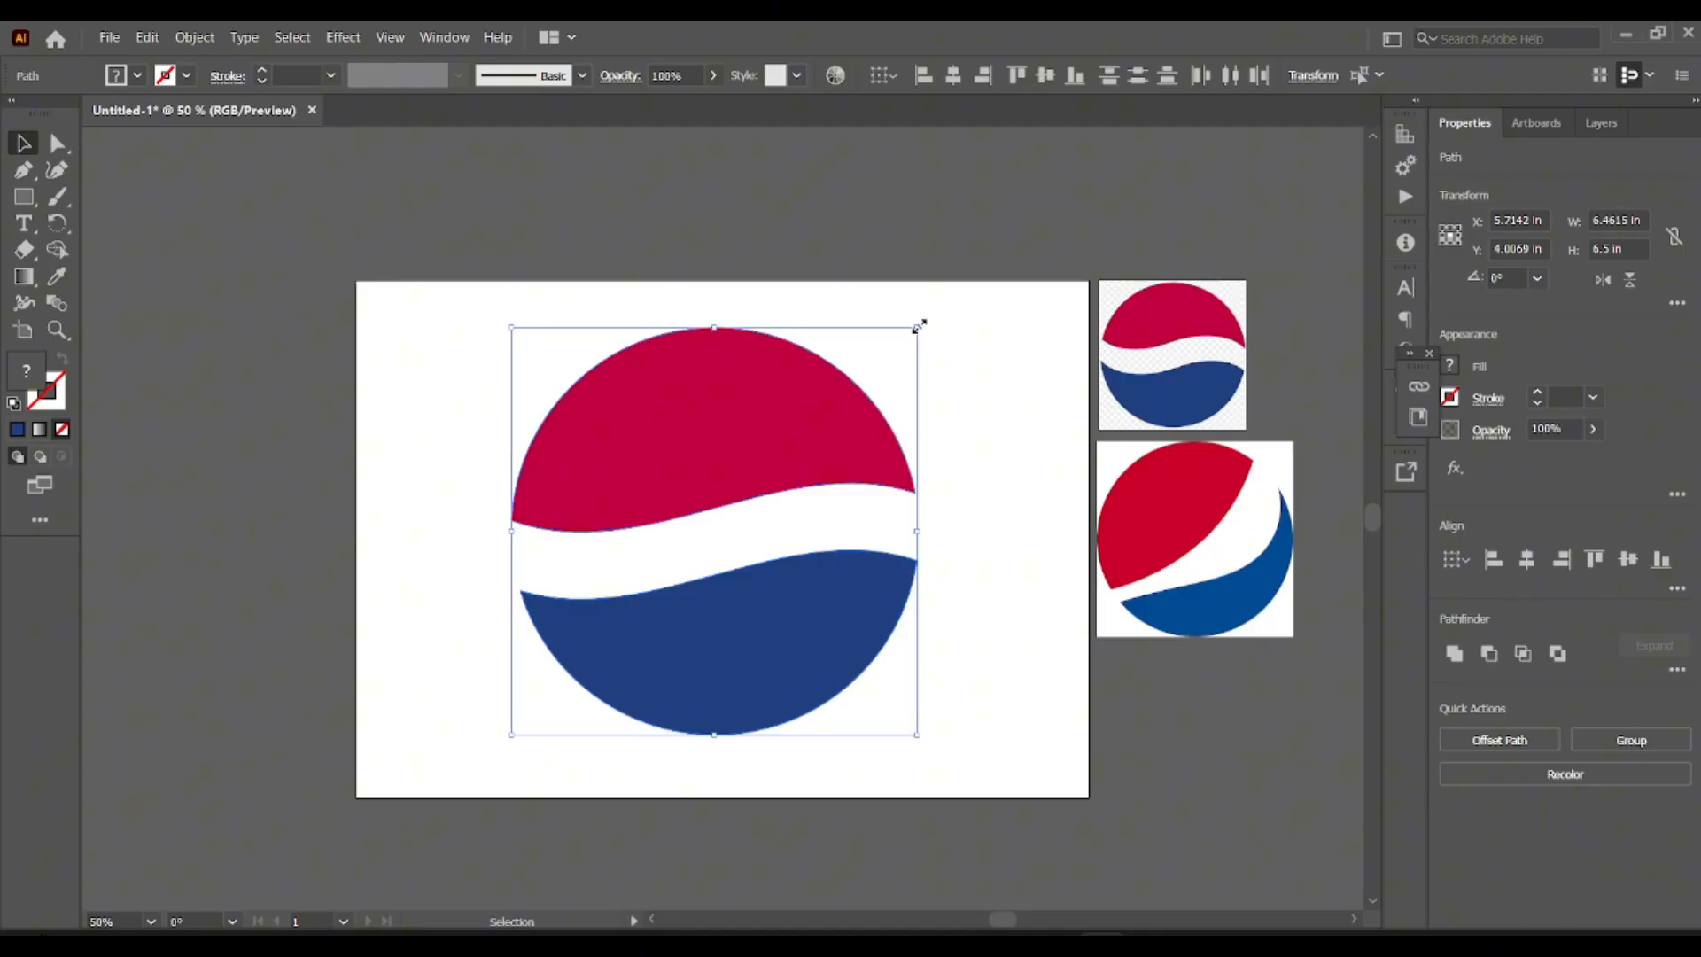
{"action": "left_click_drag", "start_coordinate": [917, 328], "coordinate": [700, 489]}
{"action": "left_click_drag", "start_coordinate": [634, 585], "coordinate": [933, 450]}
{"action": "left_click", "coordinate": [576, 429]}
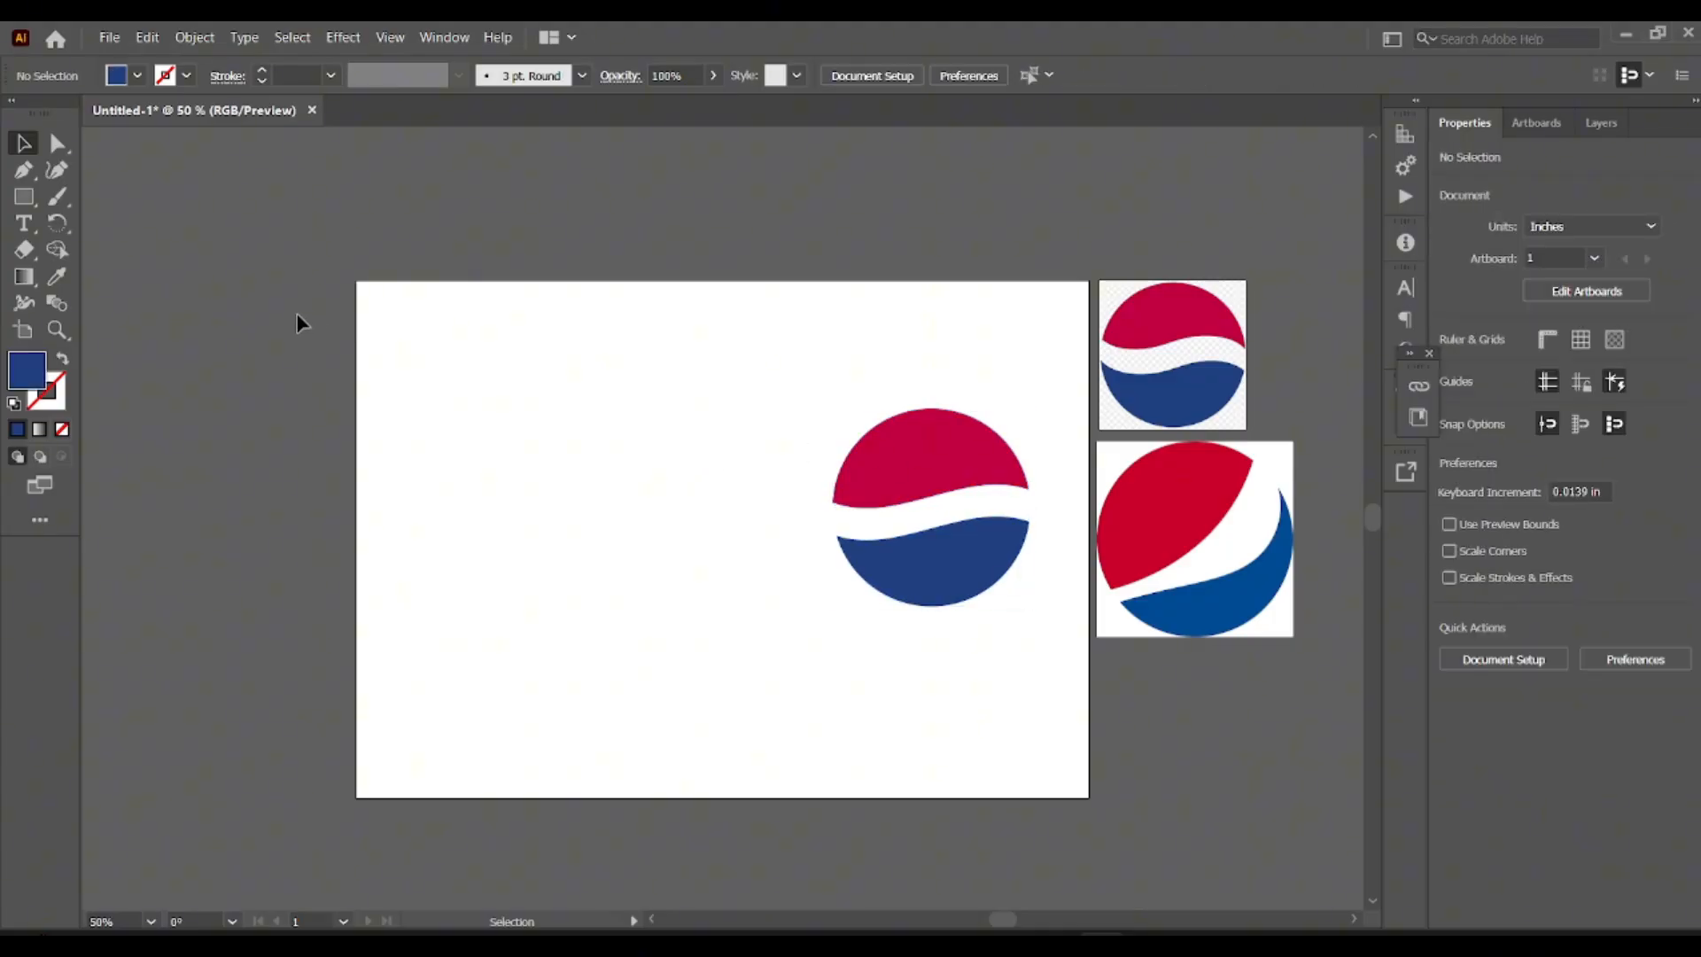
Create a 6.5 by 6.5 in circle on the artboard with the Ellipse tool.
{"action": "left_click_drag", "start_coordinate": [24, 197], "coordinate": [134, 214]}
{"action": "left_click", "coordinate": [466, 364]}
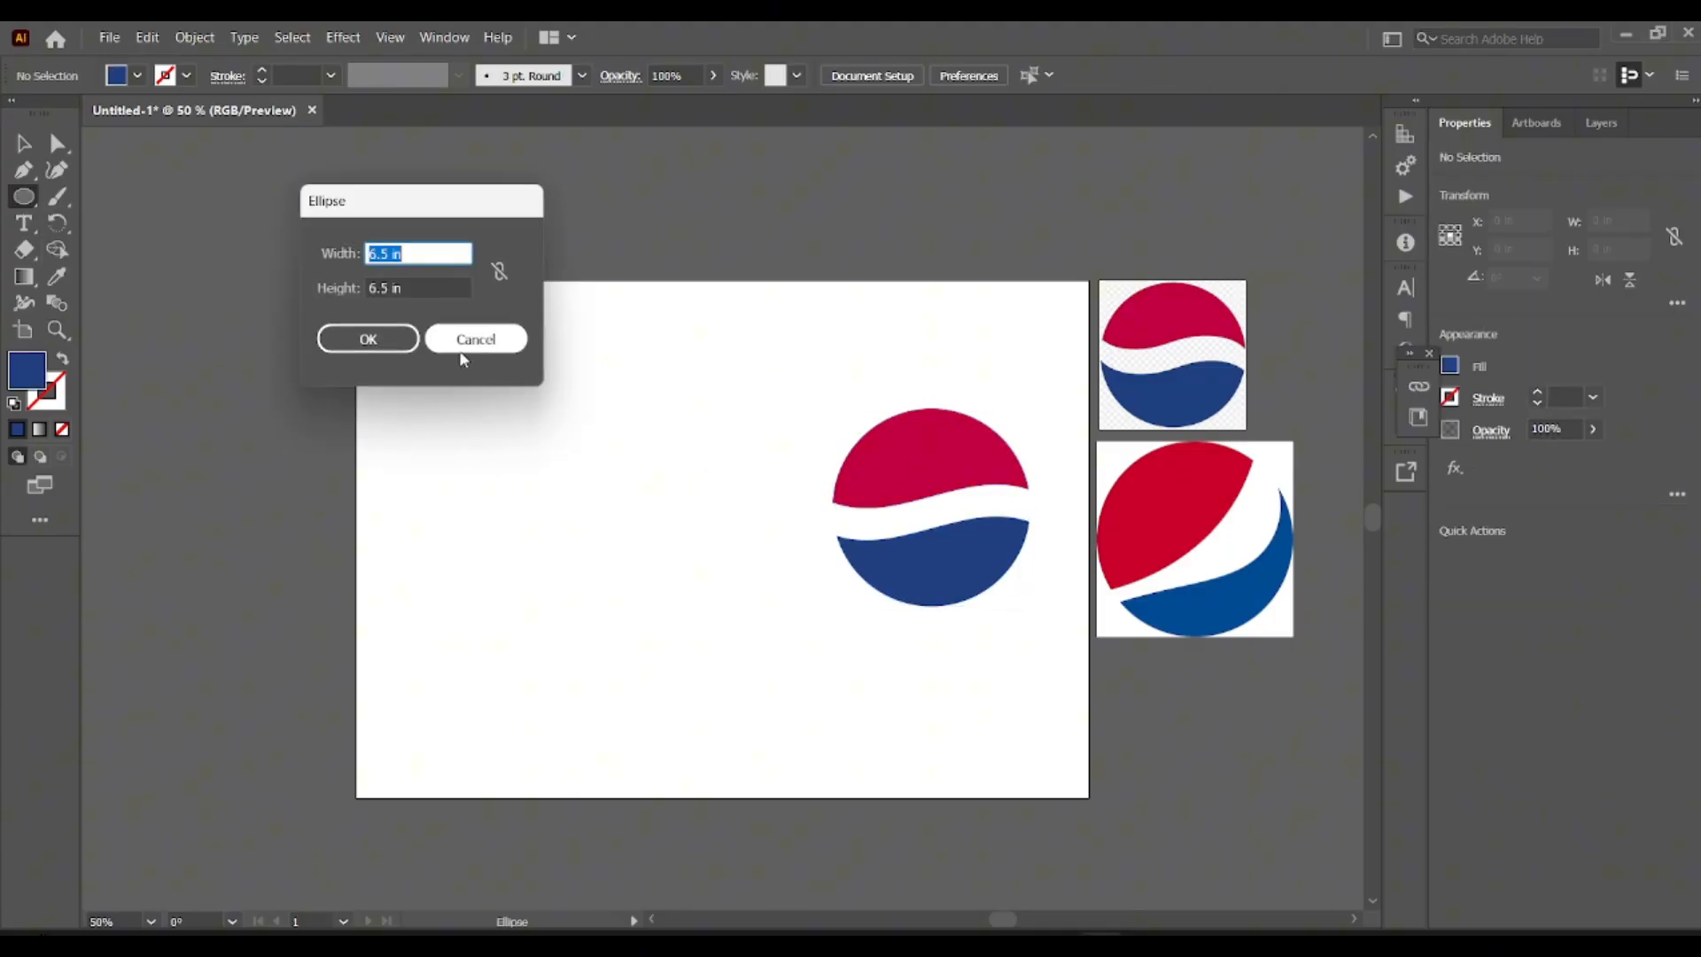
{"action": "left_click", "coordinate": [372, 335]}
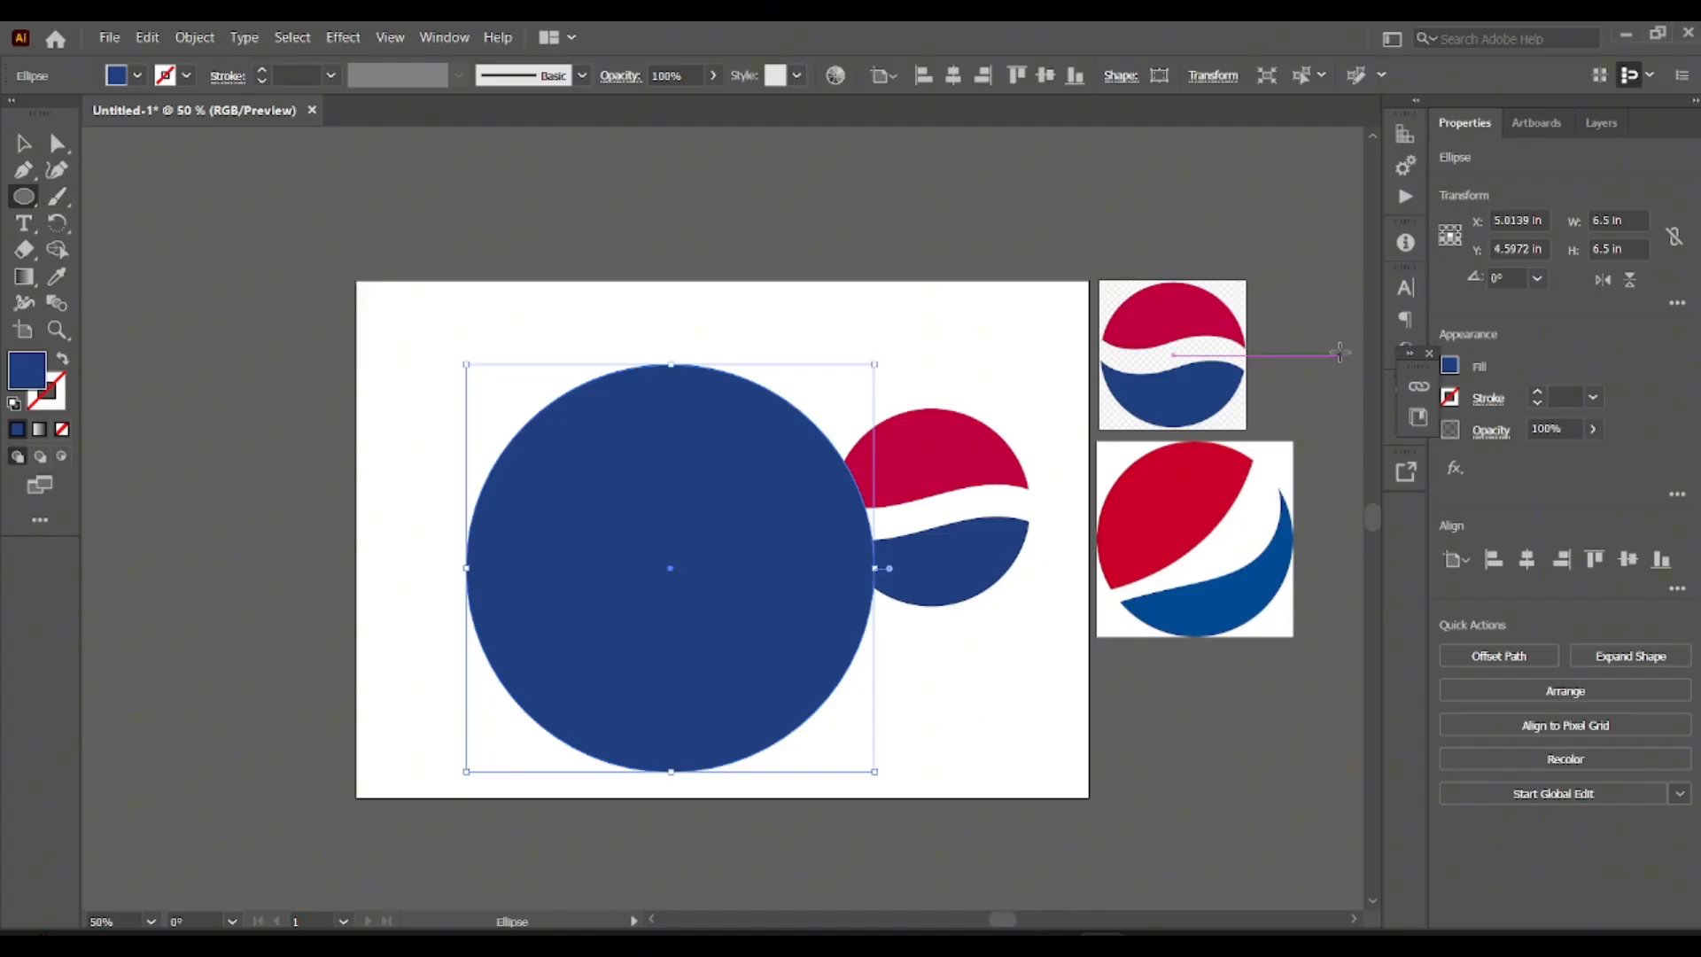
Set the new circle to no fill with a black stroke.
{"action": "left_click", "coordinate": [1449, 366]}
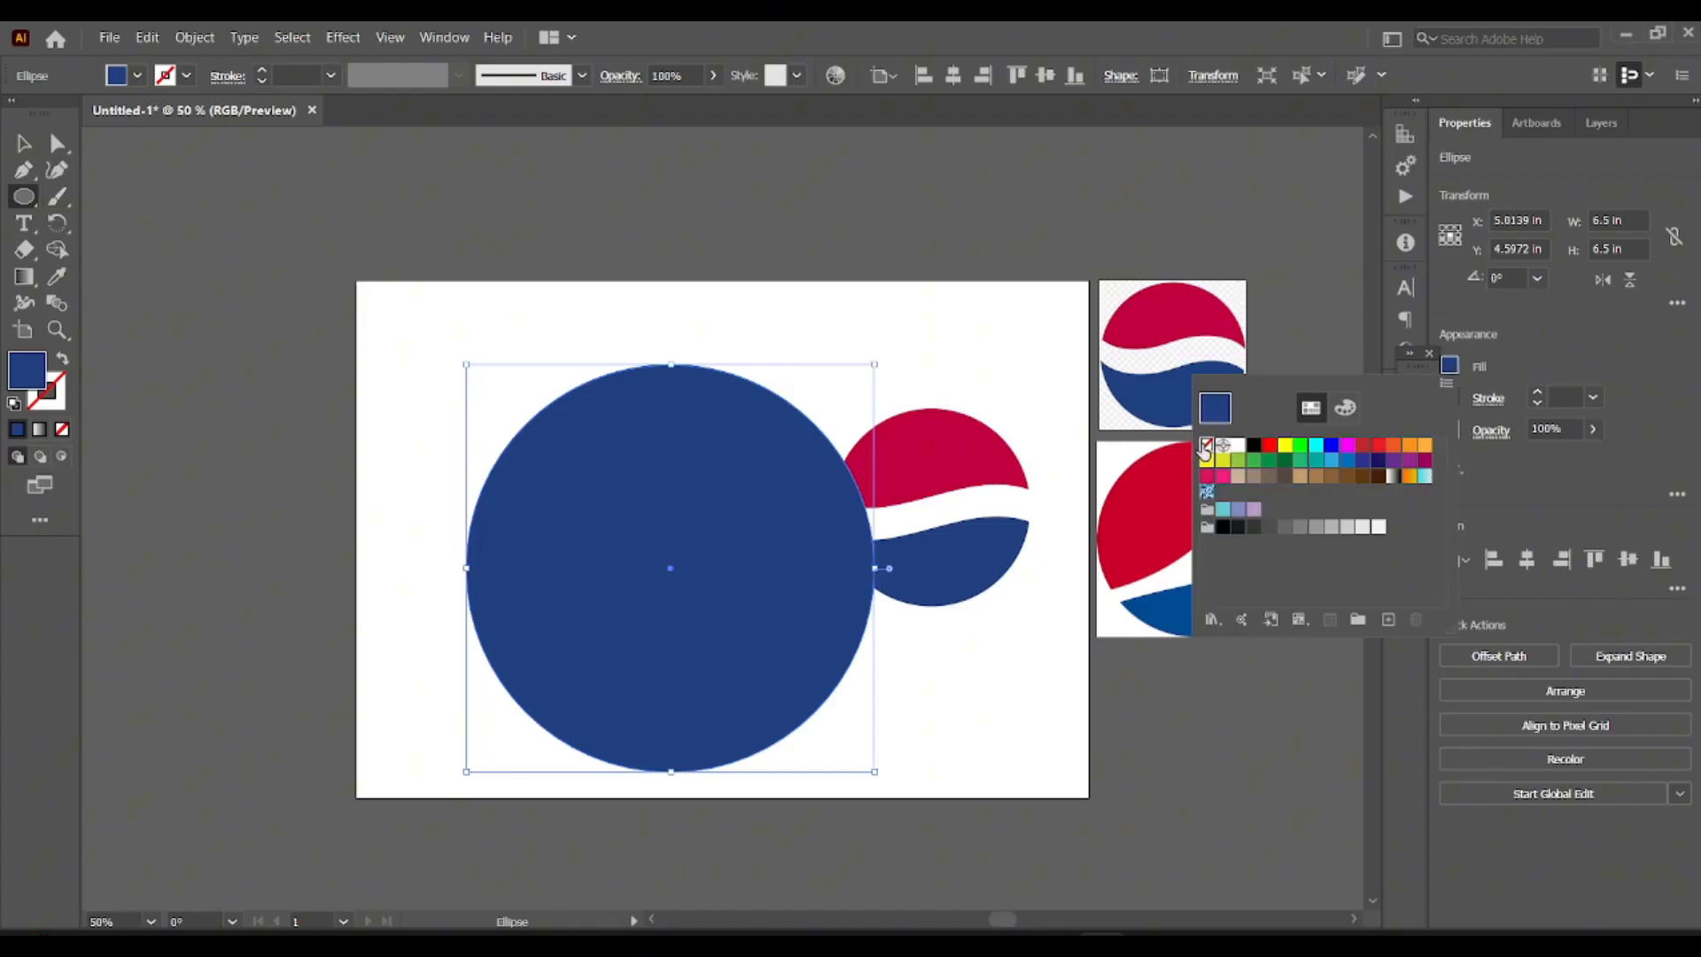
{"action": "left_click", "coordinate": [1206, 445]}
{"action": "left_click", "coordinate": [1451, 397]}
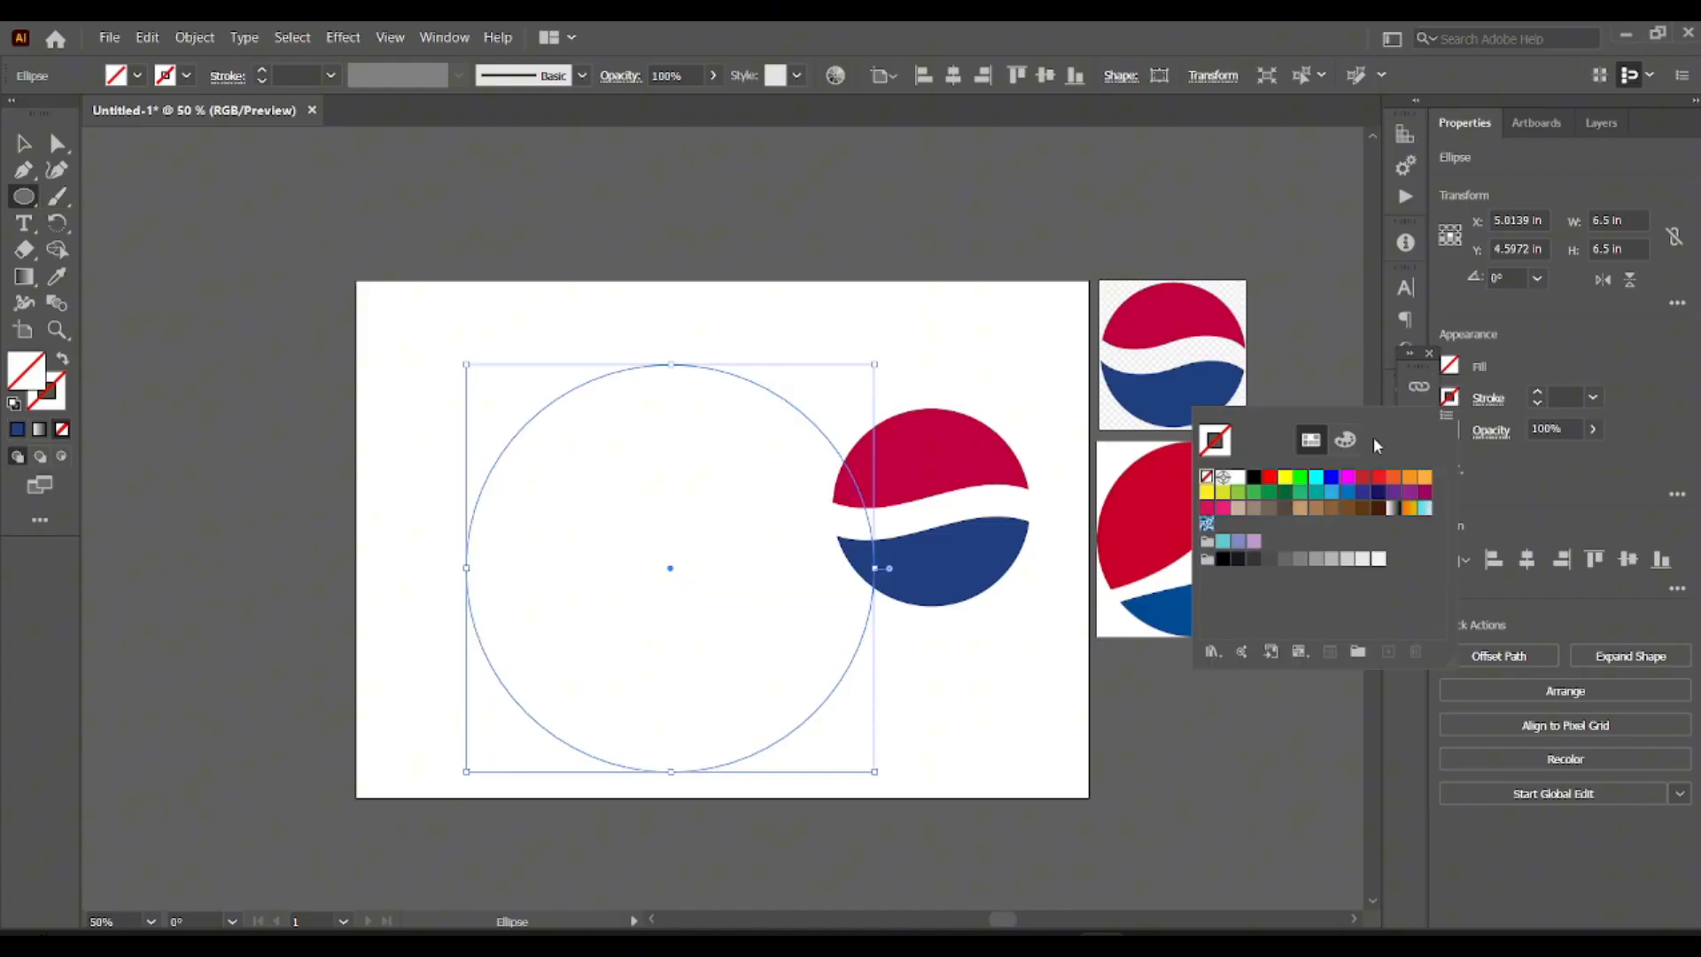
{"action": "left_click", "coordinate": [1253, 477]}
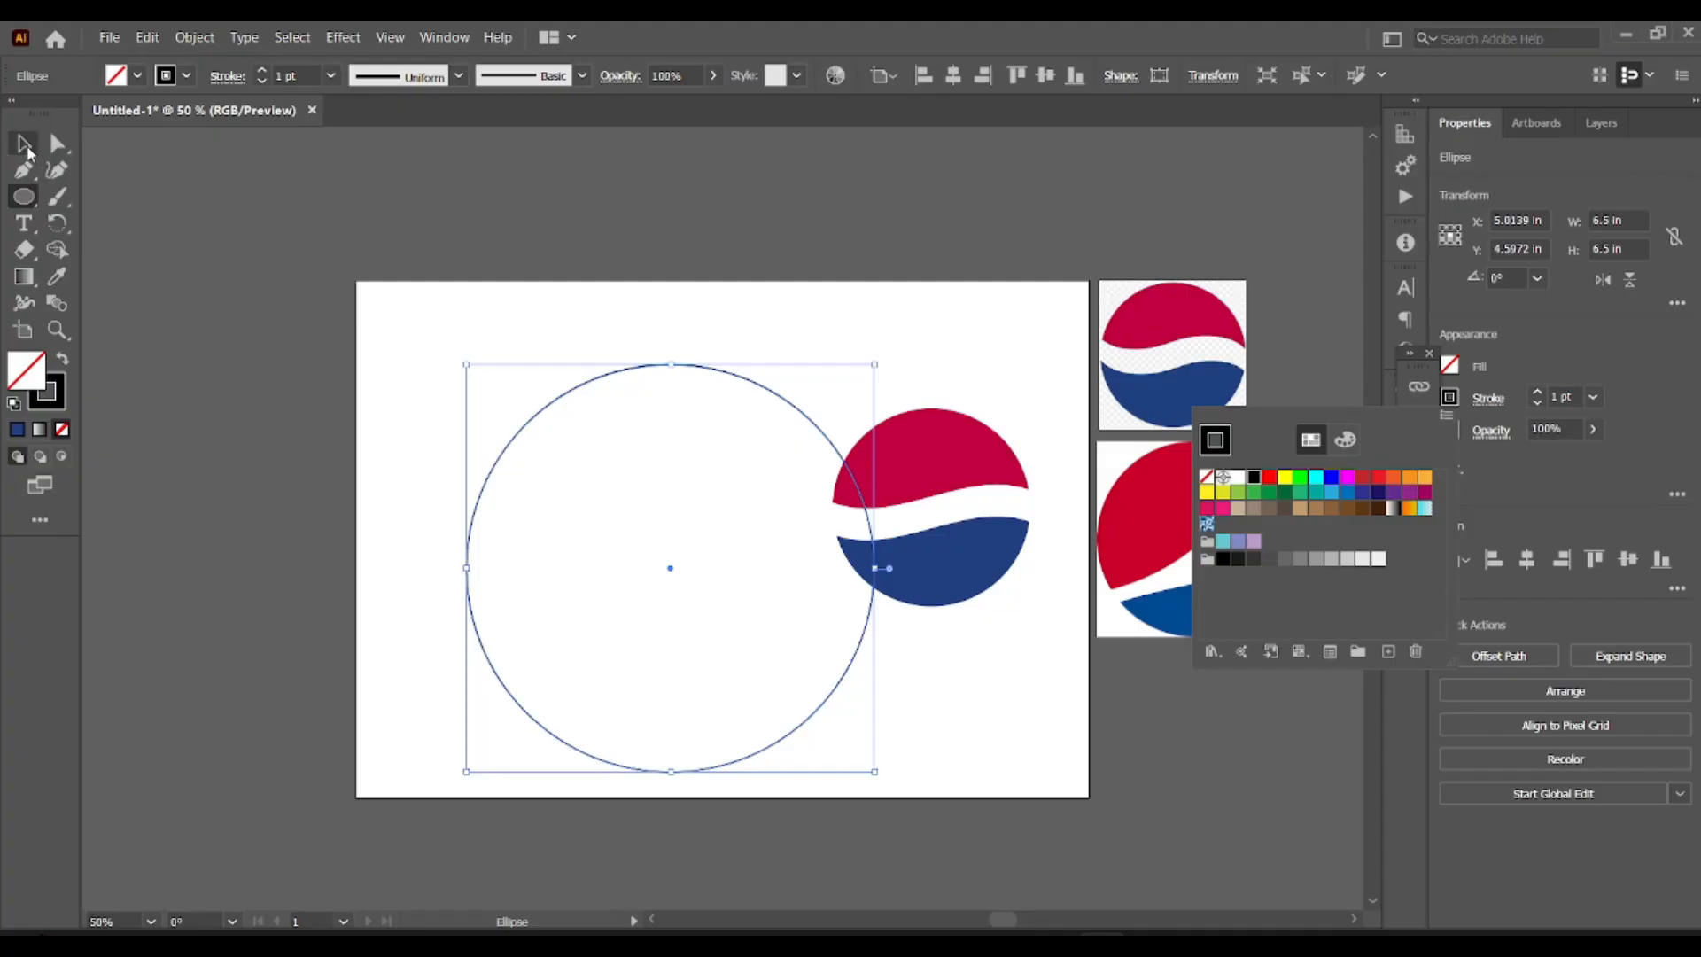
{"action": "left_click", "coordinate": [27, 144]}
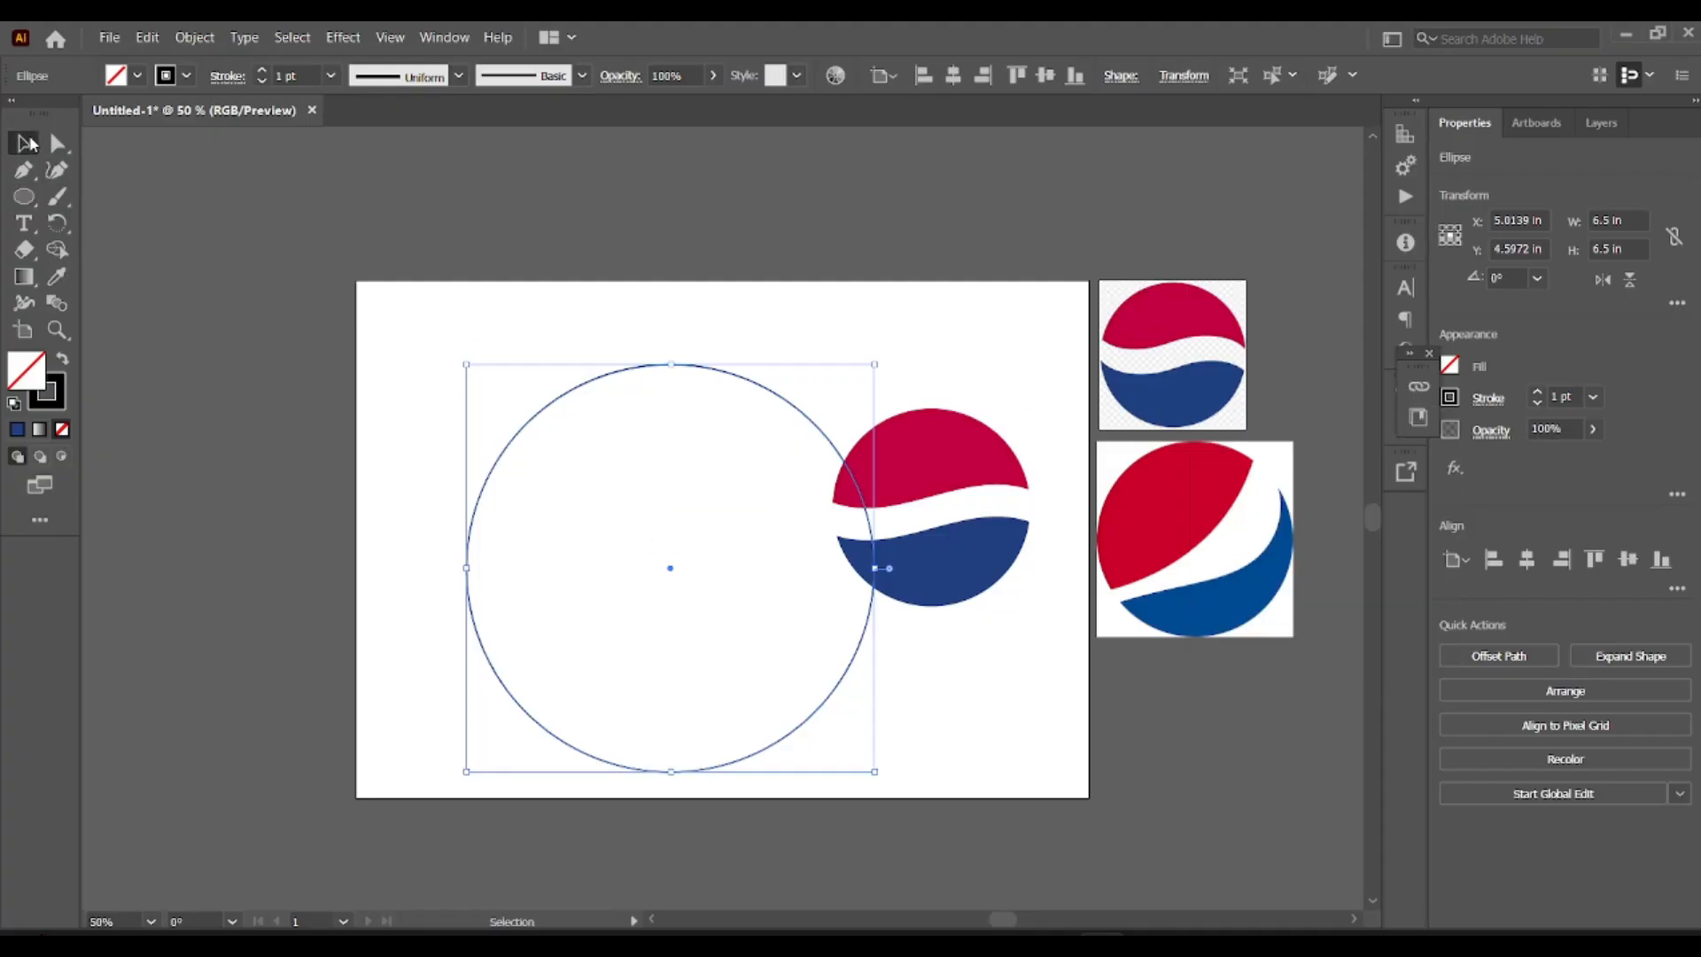
Move the large circle up and left to about X 3.9 in, Y 3.8 in, clear of the small logo.
{"action": "left_click_drag", "start_coordinate": [671, 572], "coordinate": [600, 520]}
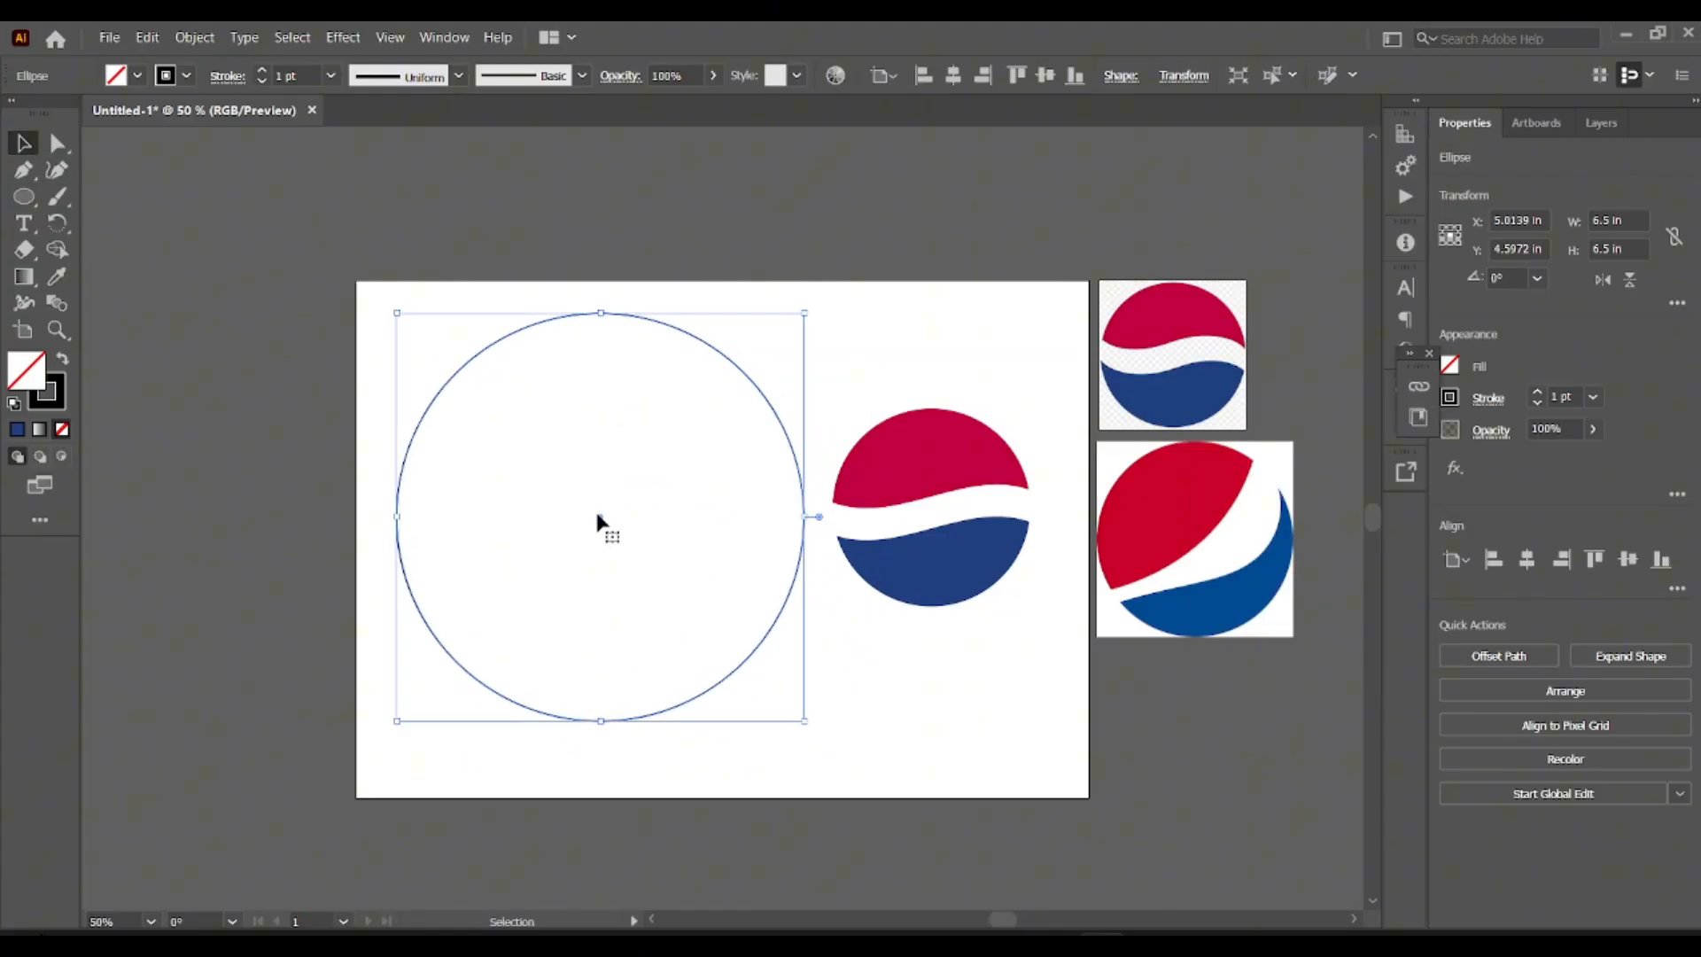
{"action": "left_click", "coordinate": [865, 640]}
{"action": "left_click", "coordinate": [754, 399]}
{"action": "left_click", "coordinate": [360, 326]}
Draw a Pen curve about 6.4 in end to end from the circle's upper-right edge to its lower-left edge, bowing toward the lower right.
{"action": "left_click", "coordinate": [24, 169]}
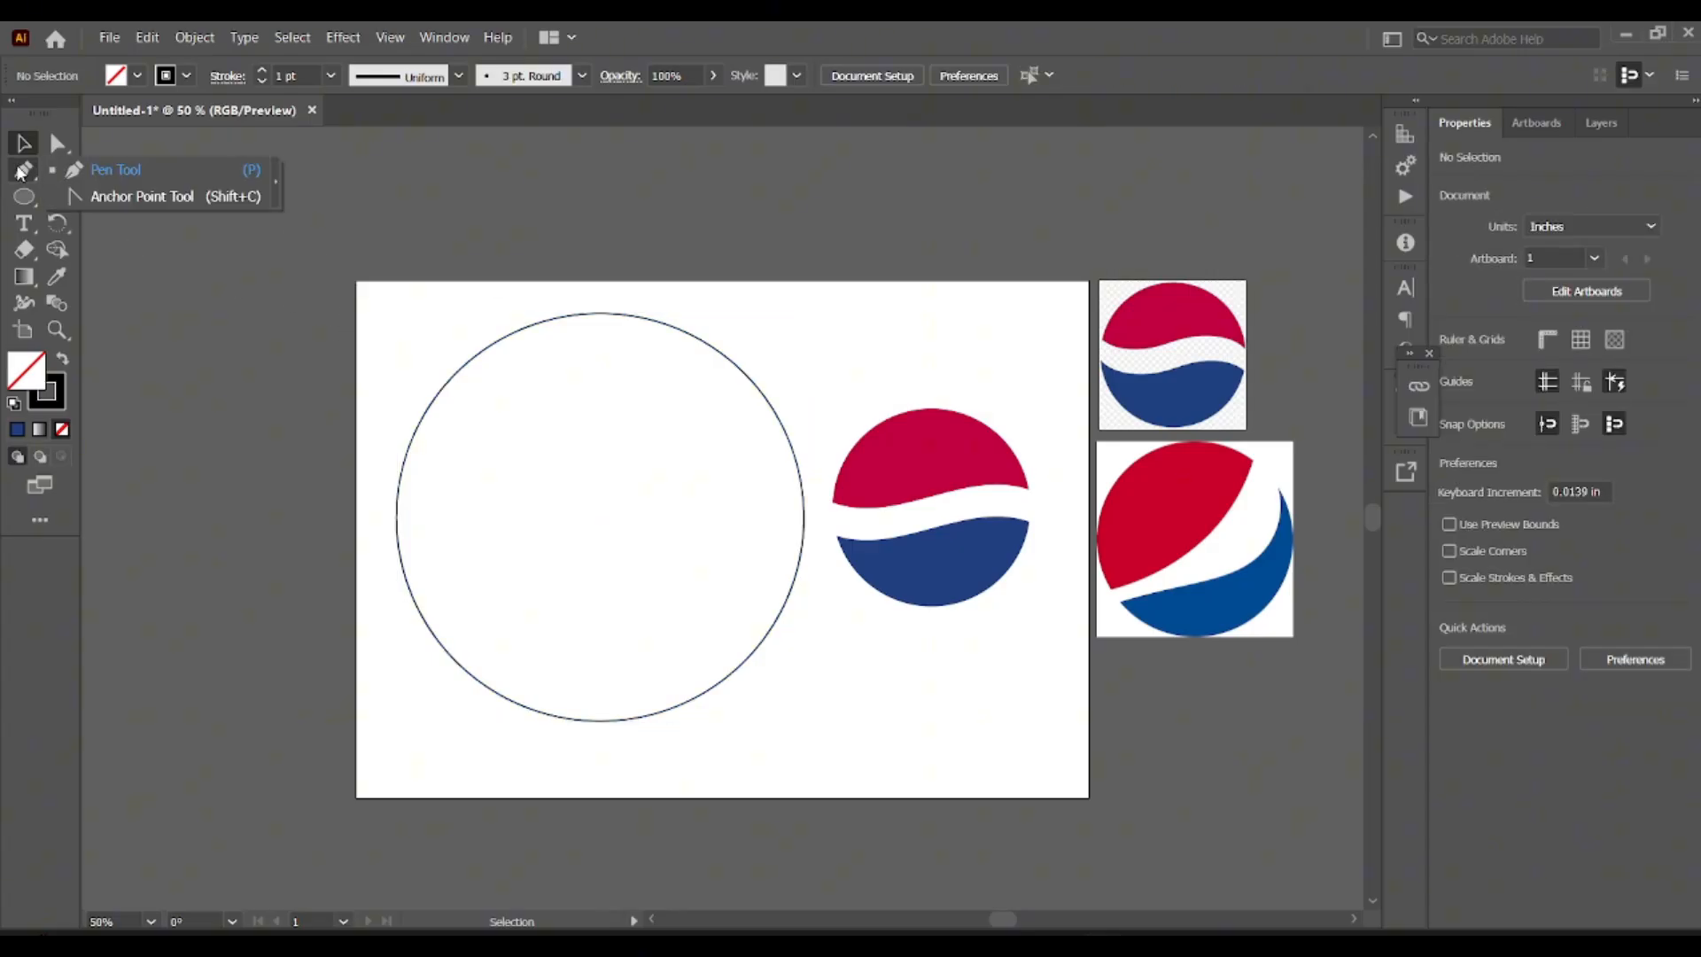
{"action": "left_click", "coordinate": [121, 178]}
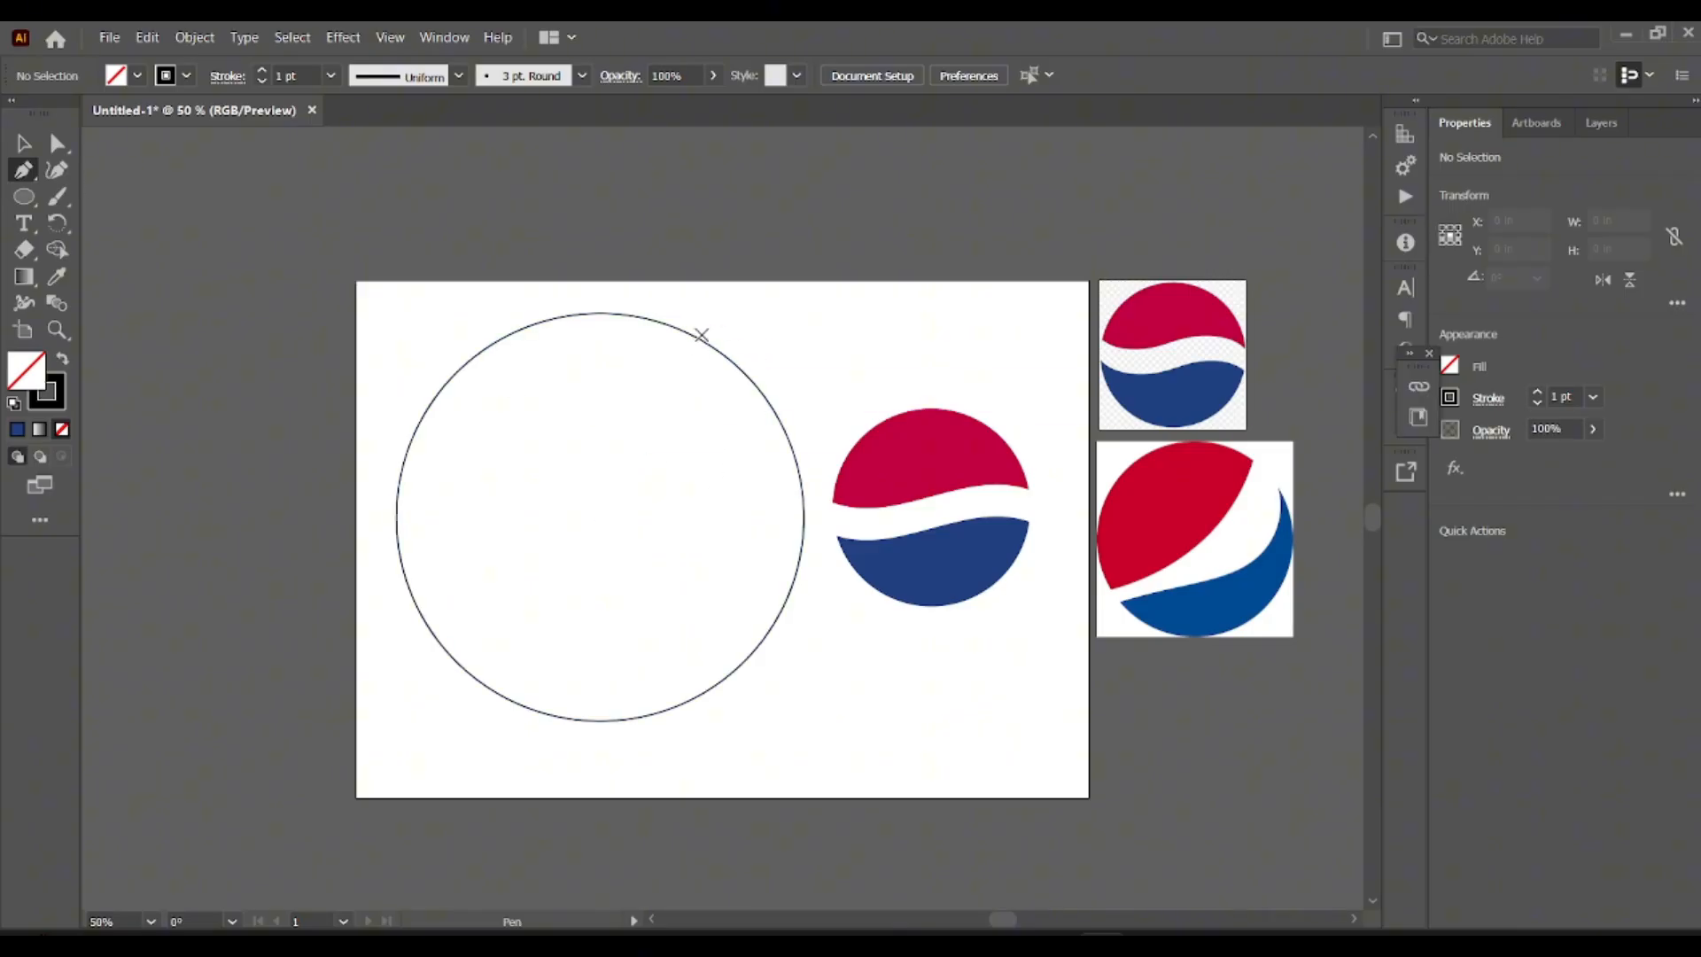
{"action": "left_click", "coordinate": [690, 334]}
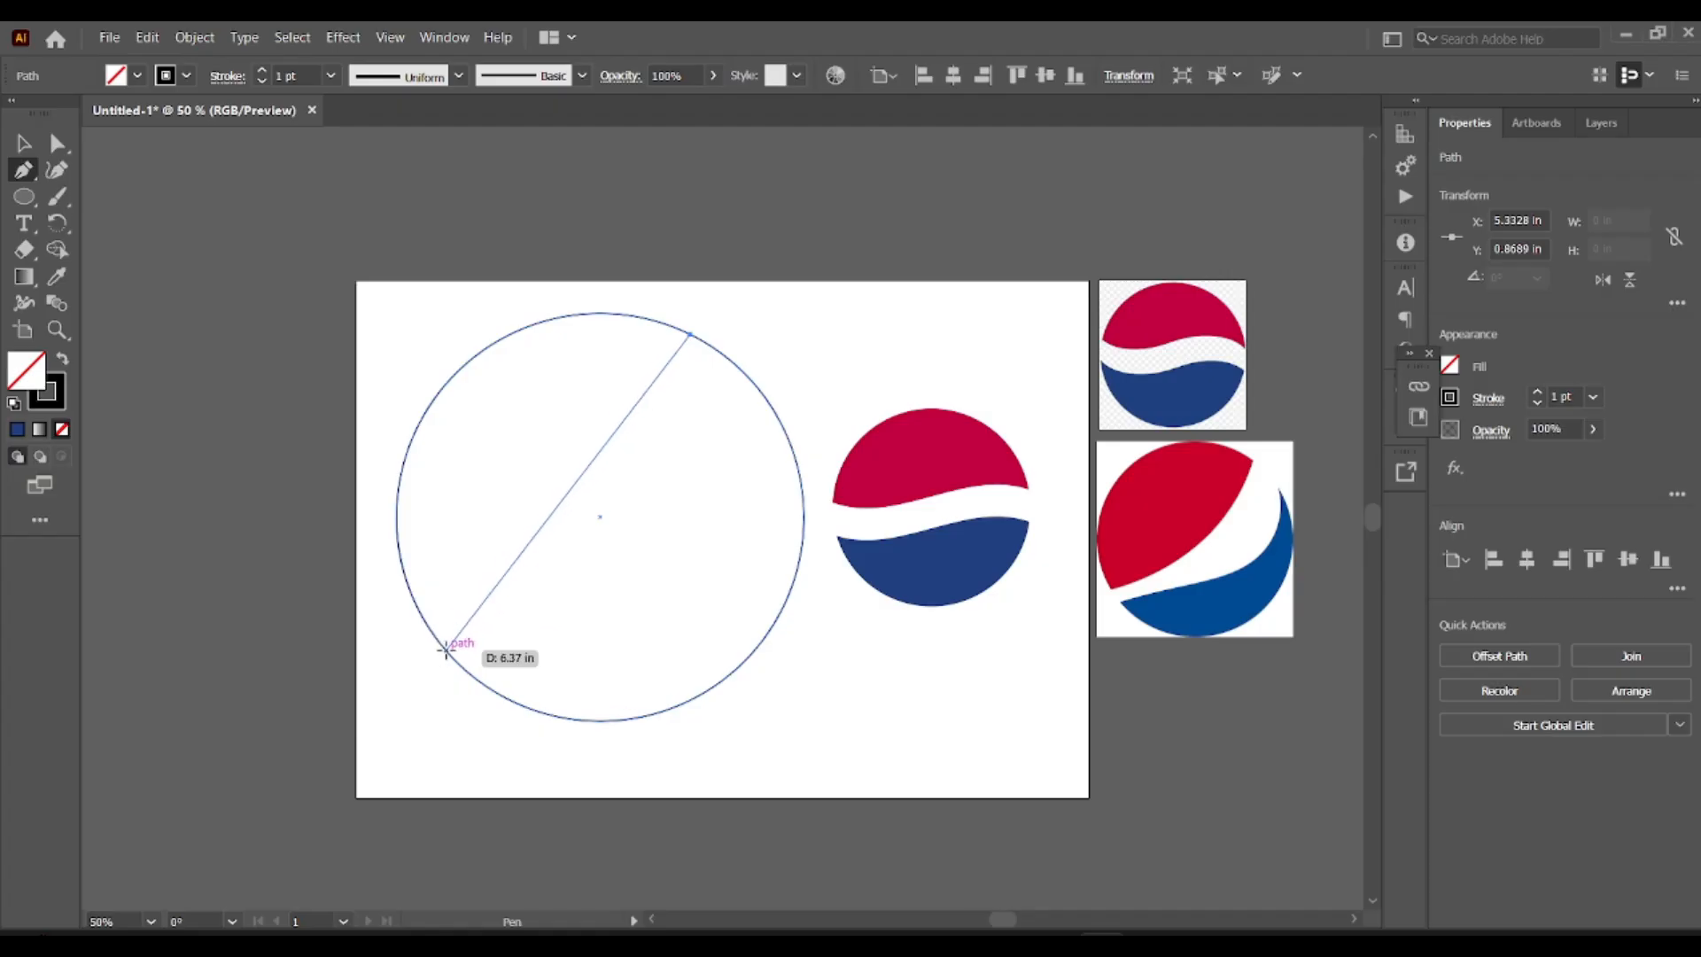
{"action": "left_click_drag", "start_coordinate": [446, 650], "coordinate": [211, 726]}
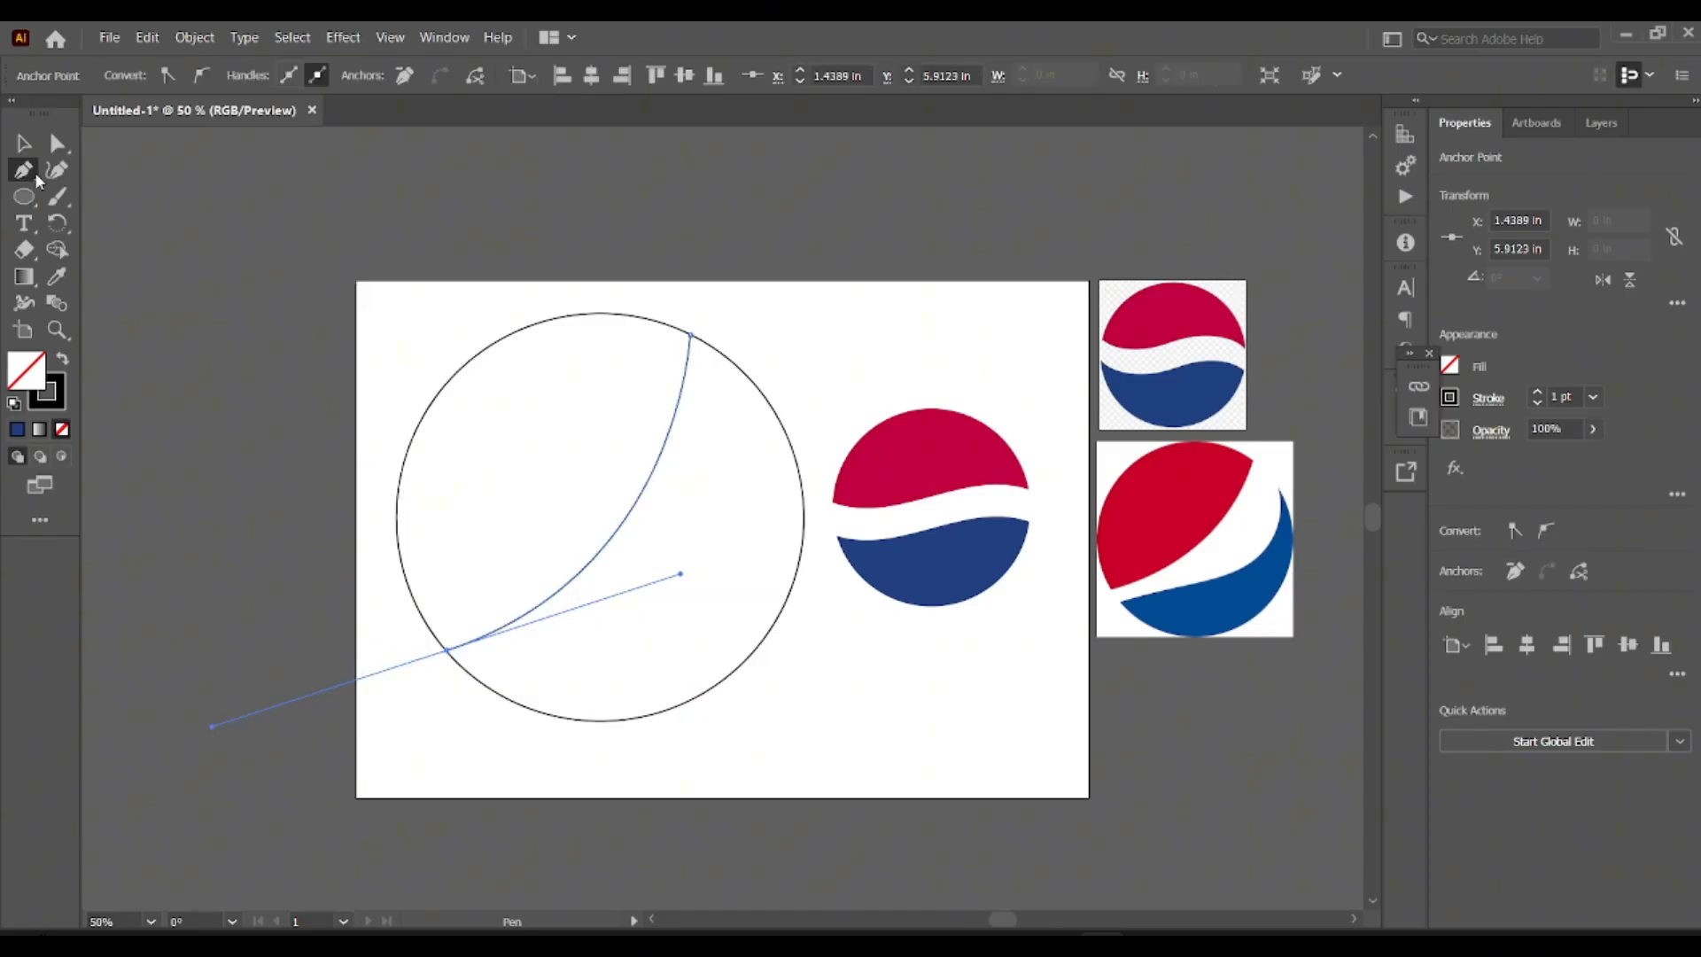
Draw a second Pen curve from just below the first one's lower-left end to the circle's upper-right edge, about 6.5 in end to end.
{"action": "left_click", "coordinate": [466, 671]}
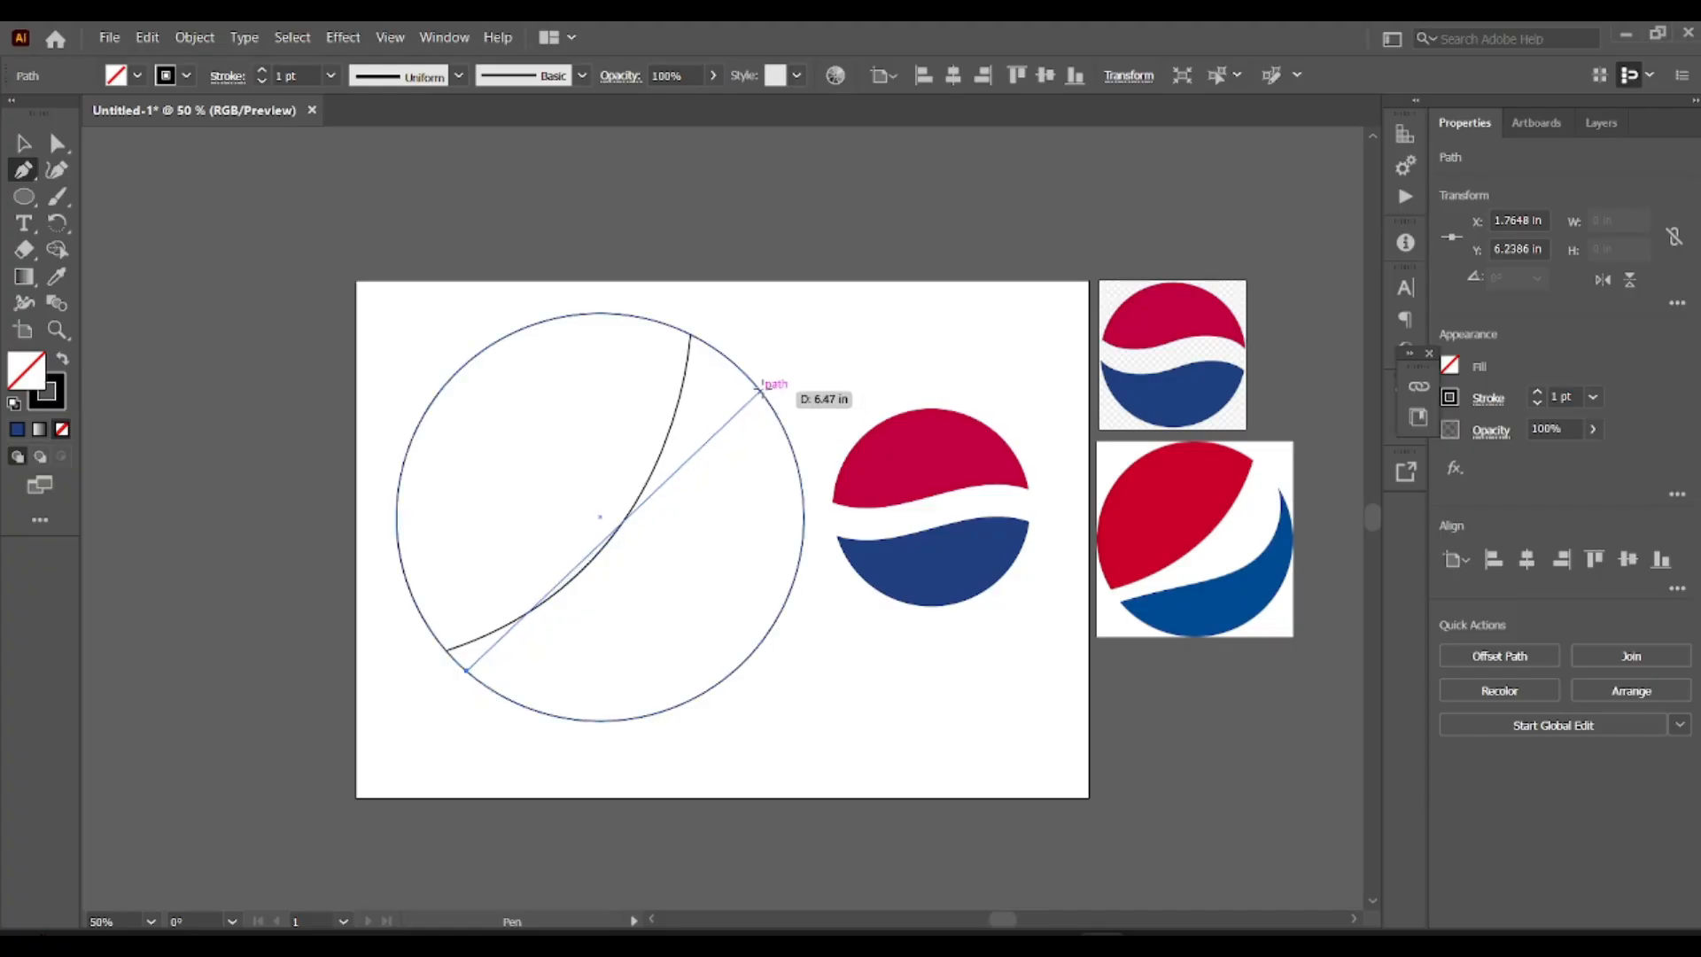
{"action": "left_click_drag", "start_coordinate": [760, 388], "coordinate": [638, 332]}
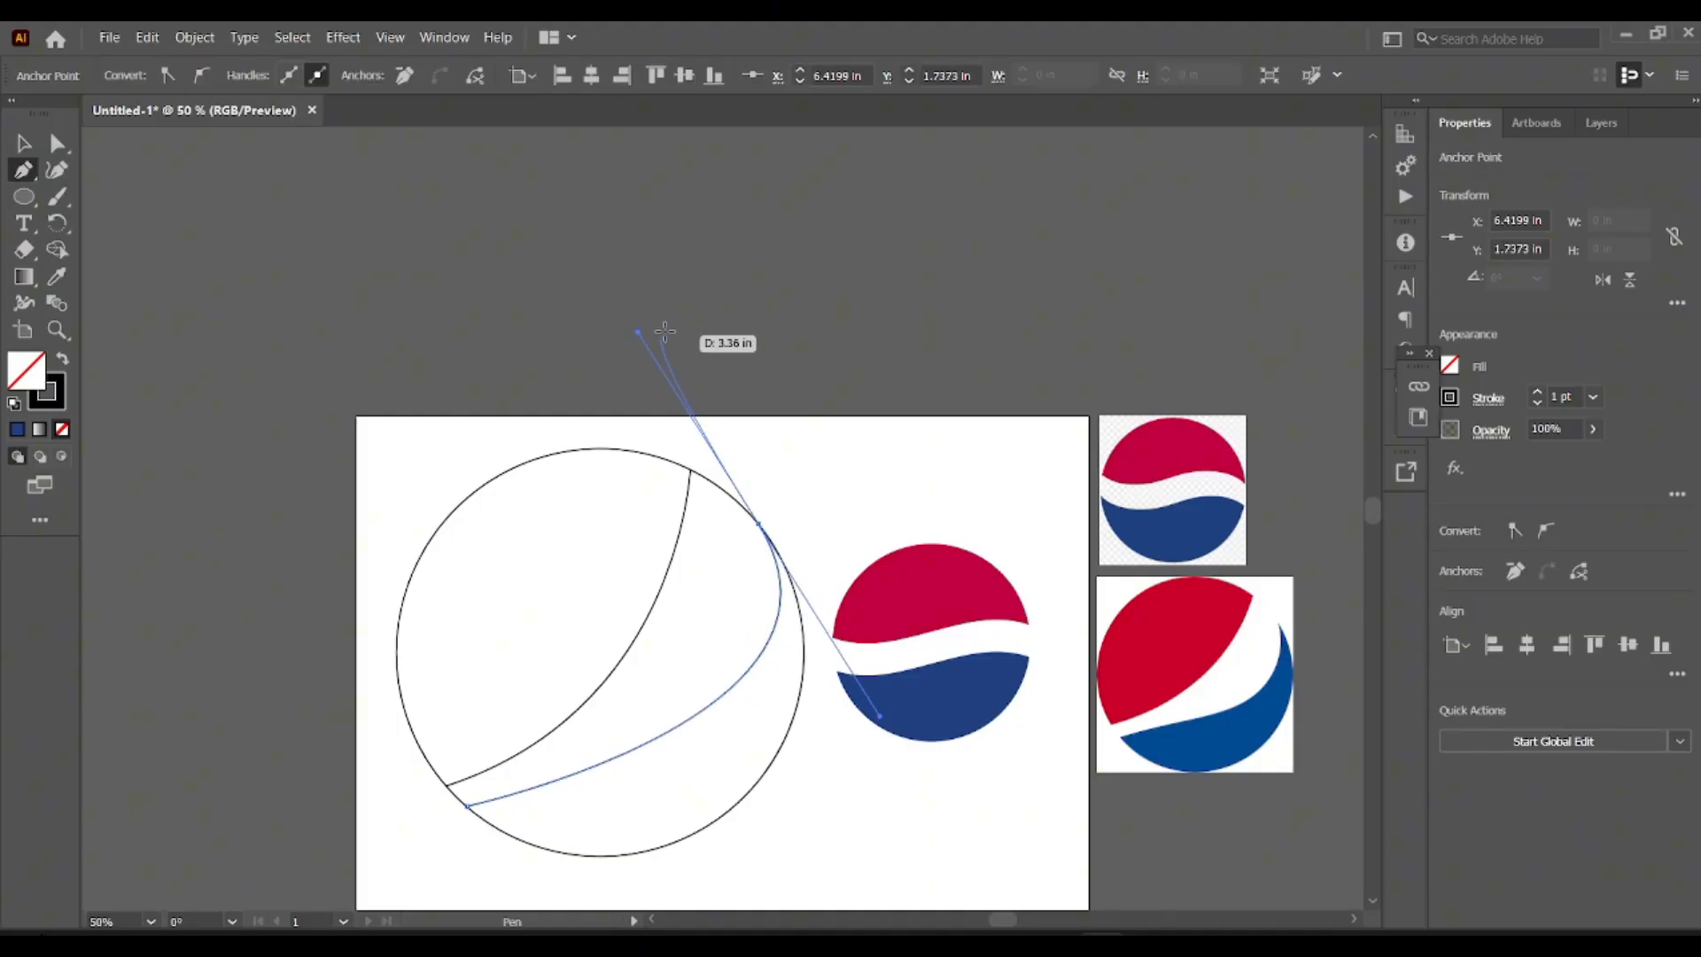
{"action": "key", "text": "Escape"}
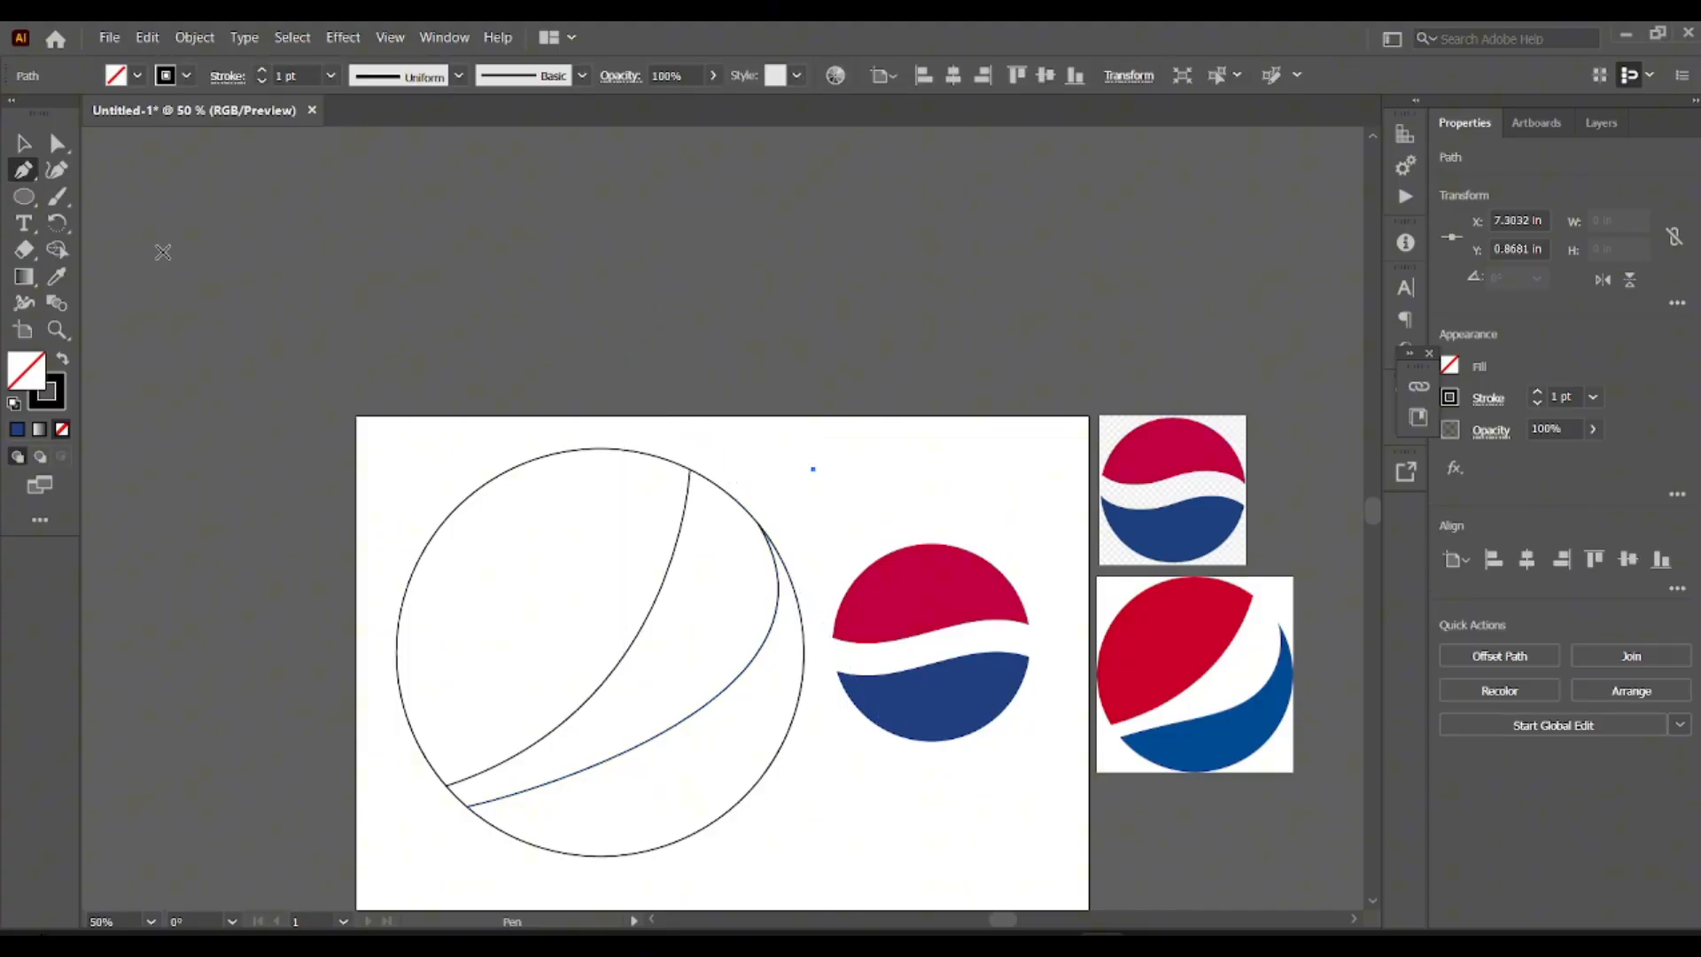
{"action": "left_click", "coordinate": [24, 142]}
{"action": "left_click", "coordinate": [352, 429]}
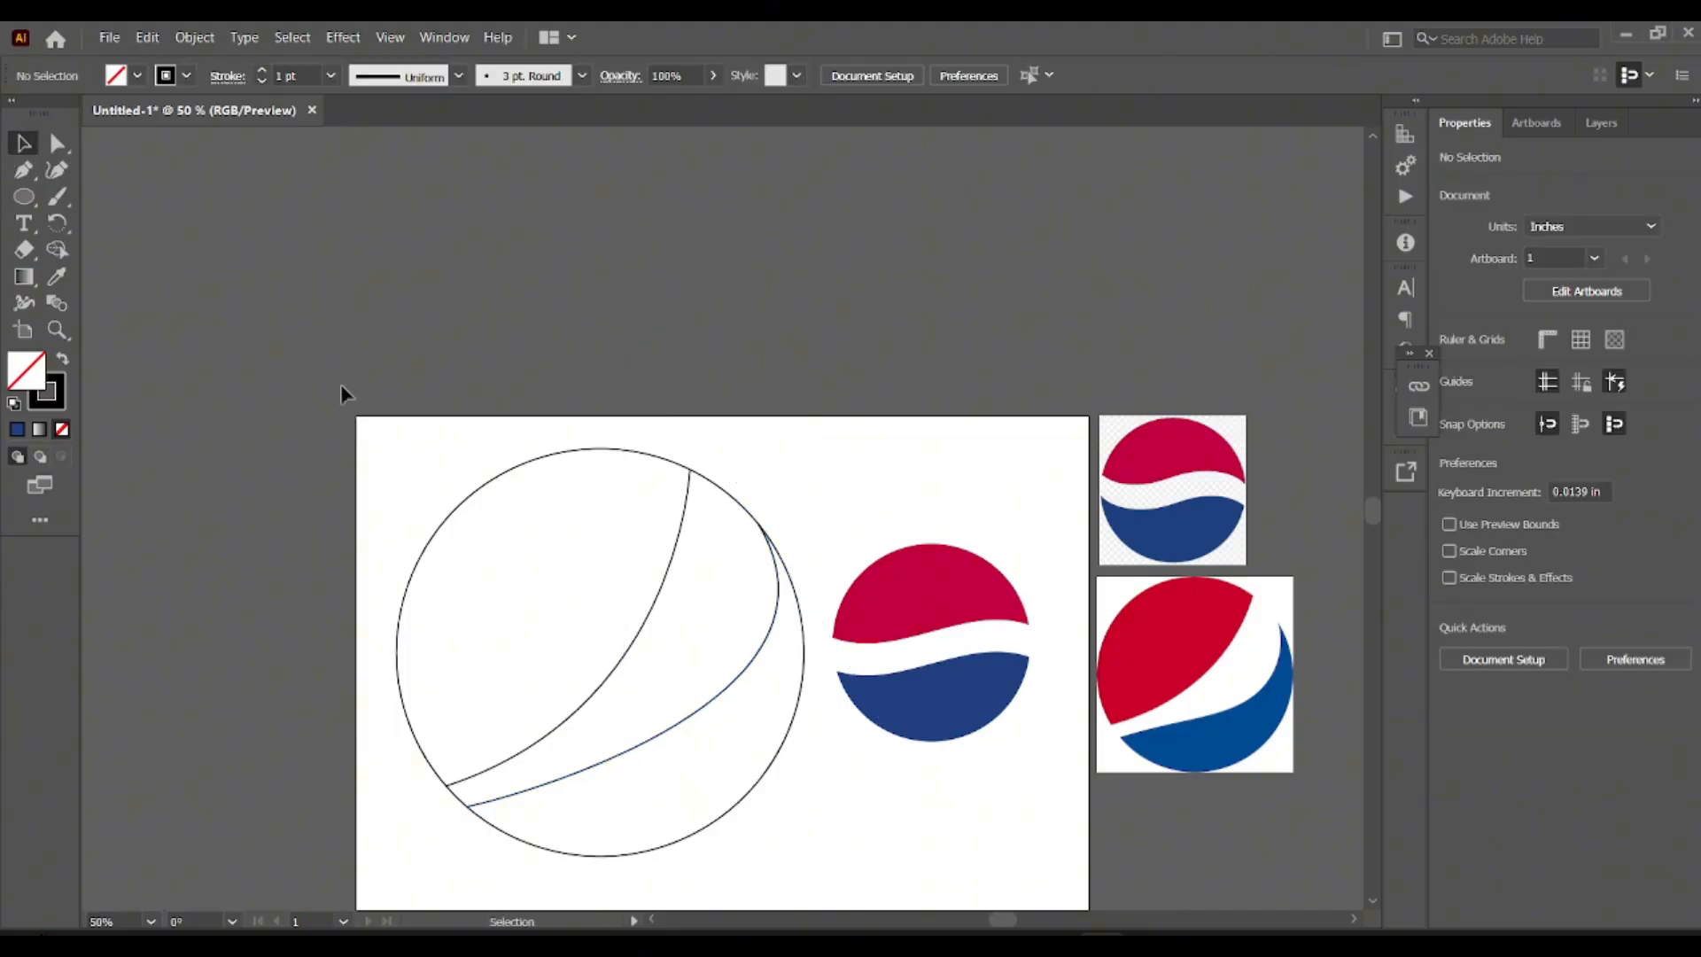
Expand the large circle and its two inner curves into editable shapes.
{"action": "scroll", "coordinate": [521, 429], "scroll_direction": "down", "scroll_amount": 2}
{"action": "left_click_drag", "start_coordinate": [388, 396], "coordinate": [816, 829]}
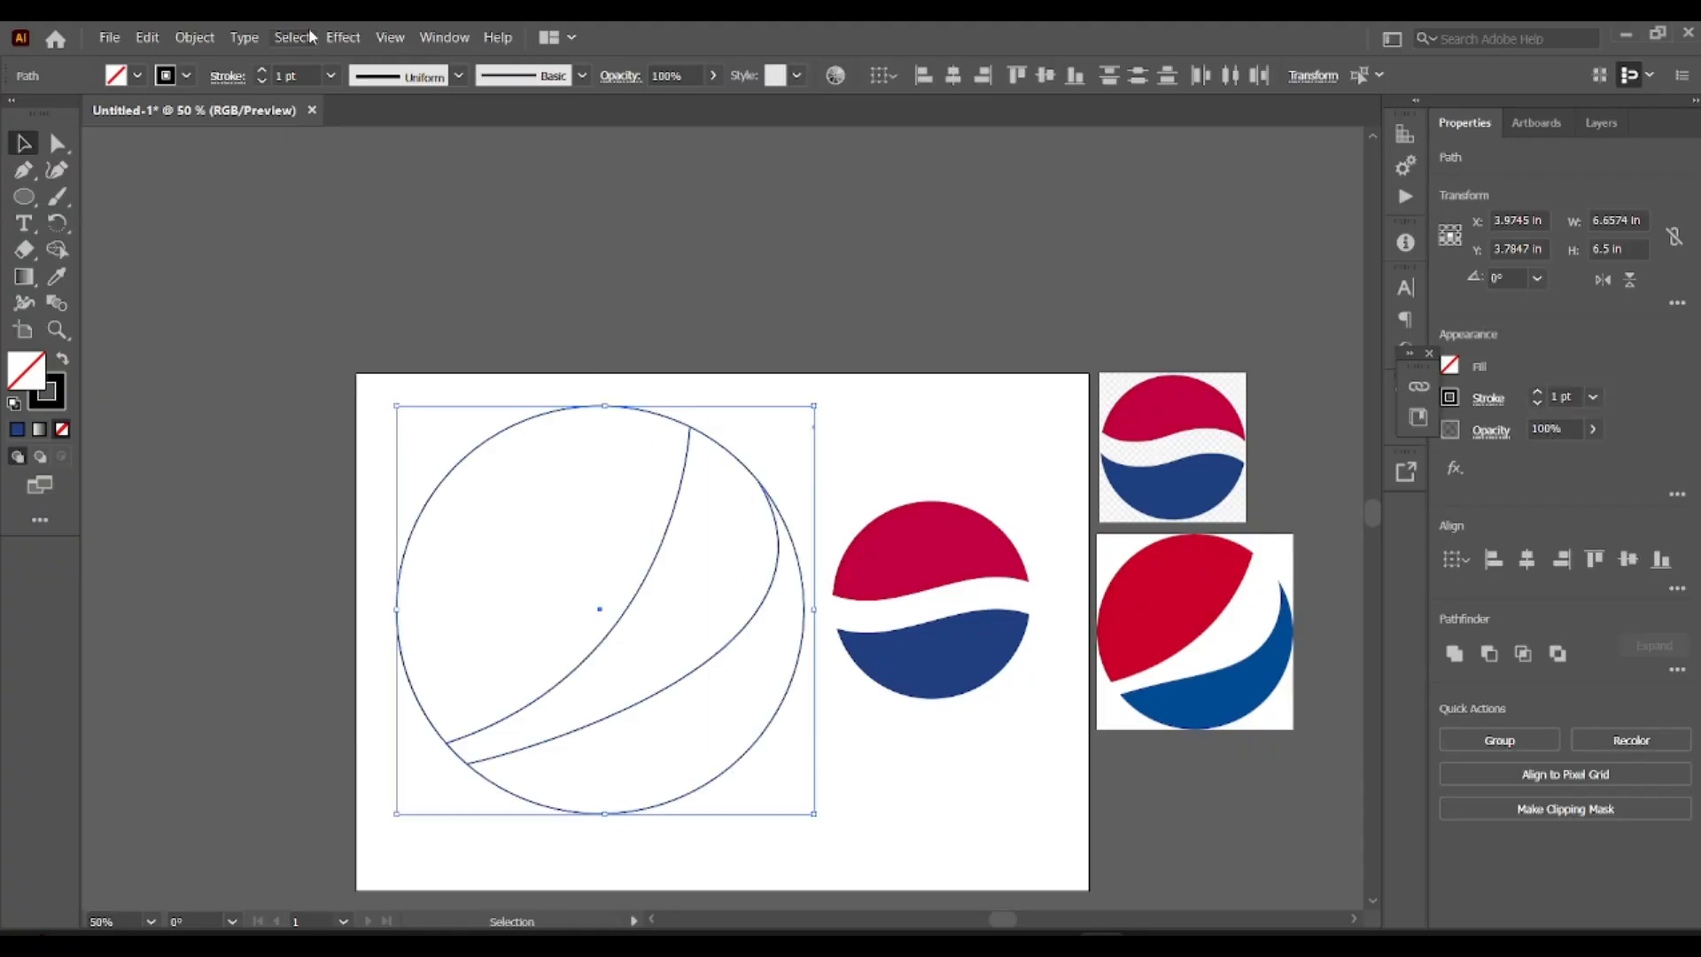
{"action": "left_click", "coordinate": [194, 38]}
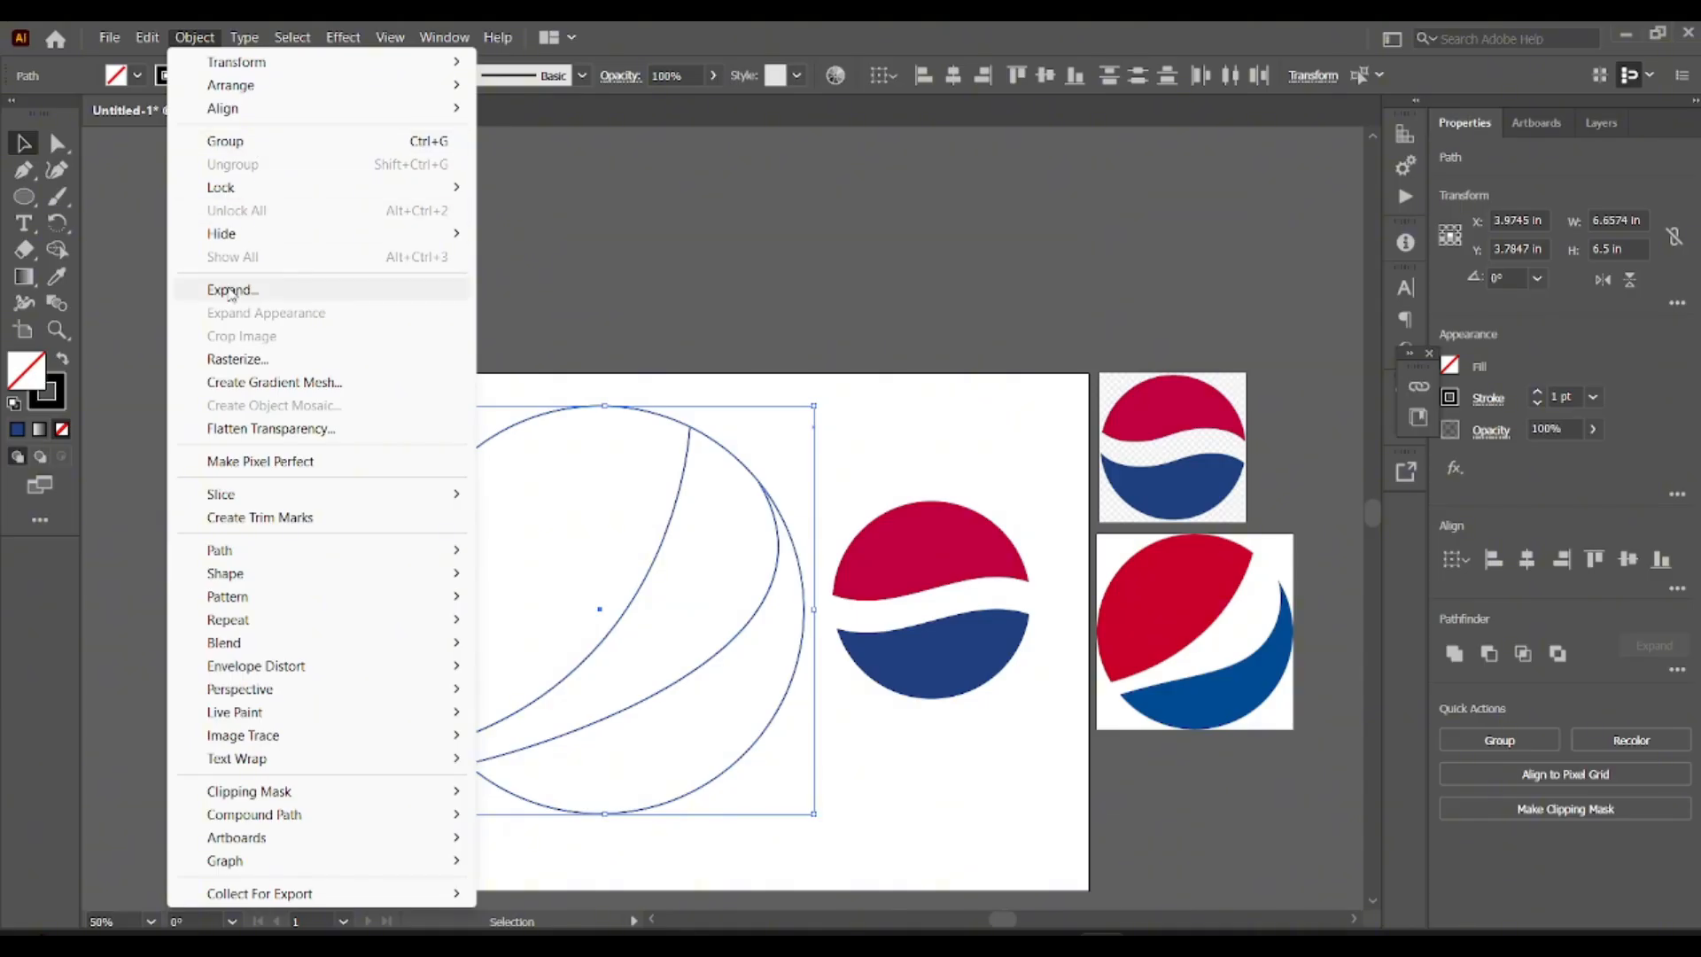
{"action": "left_click", "coordinate": [232, 290]}
{"action": "left_click", "coordinate": [797, 612]}
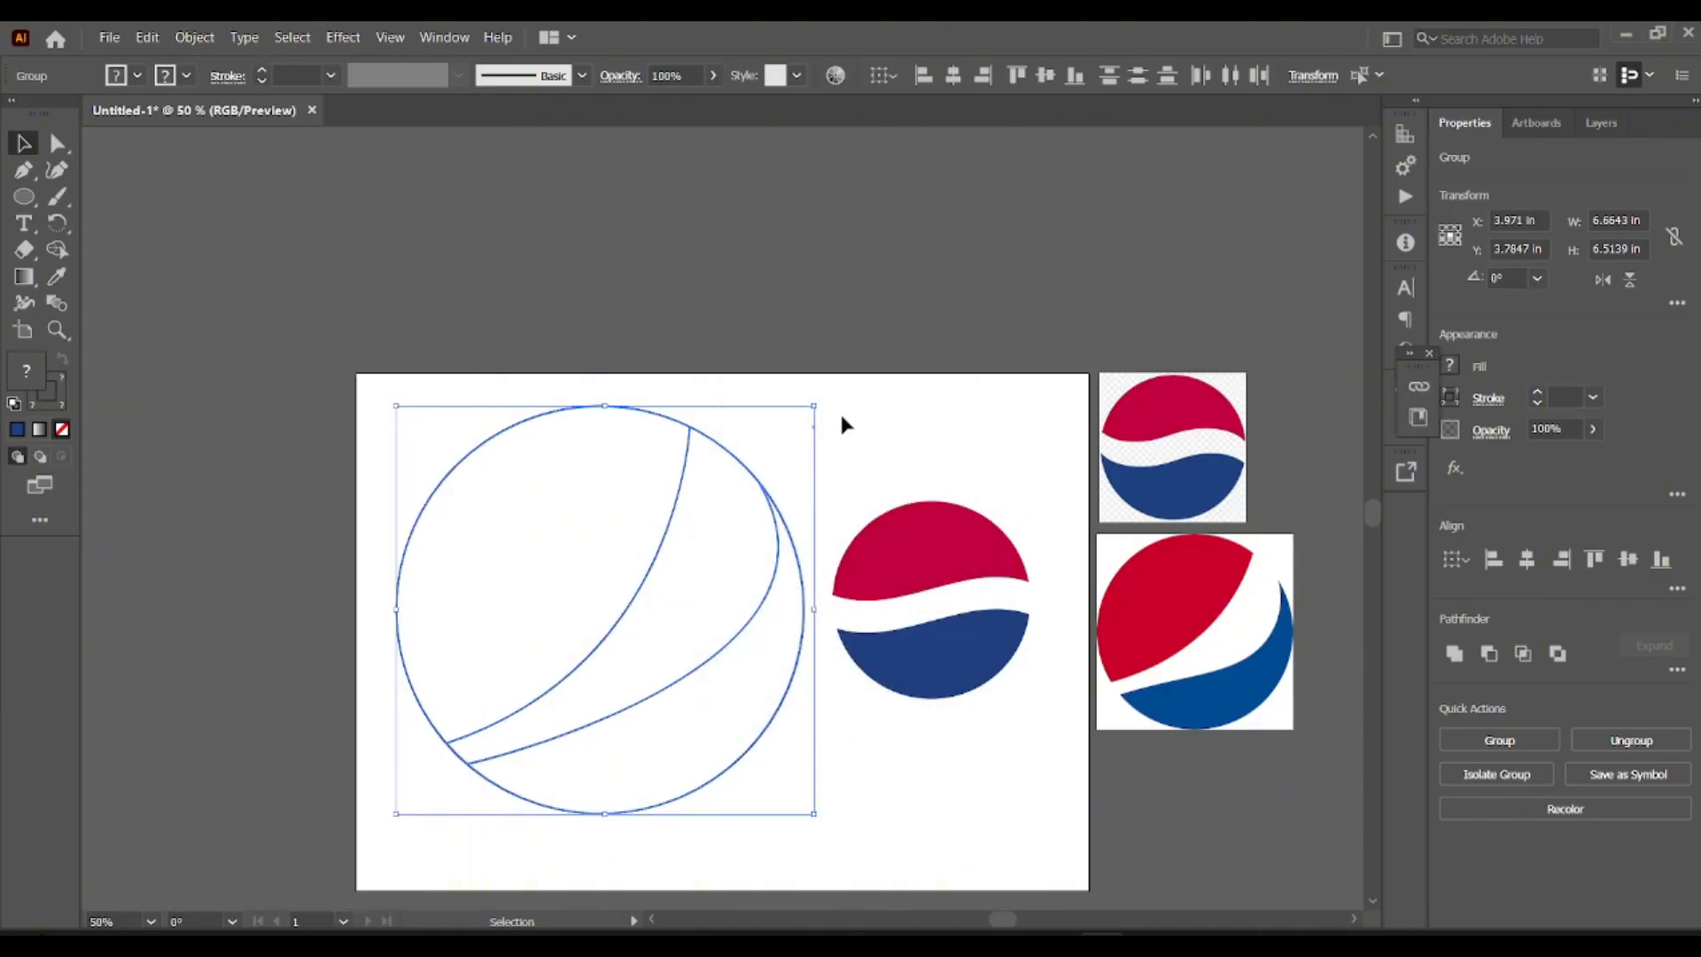
{"action": "left_click", "coordinate": [773, 441]}
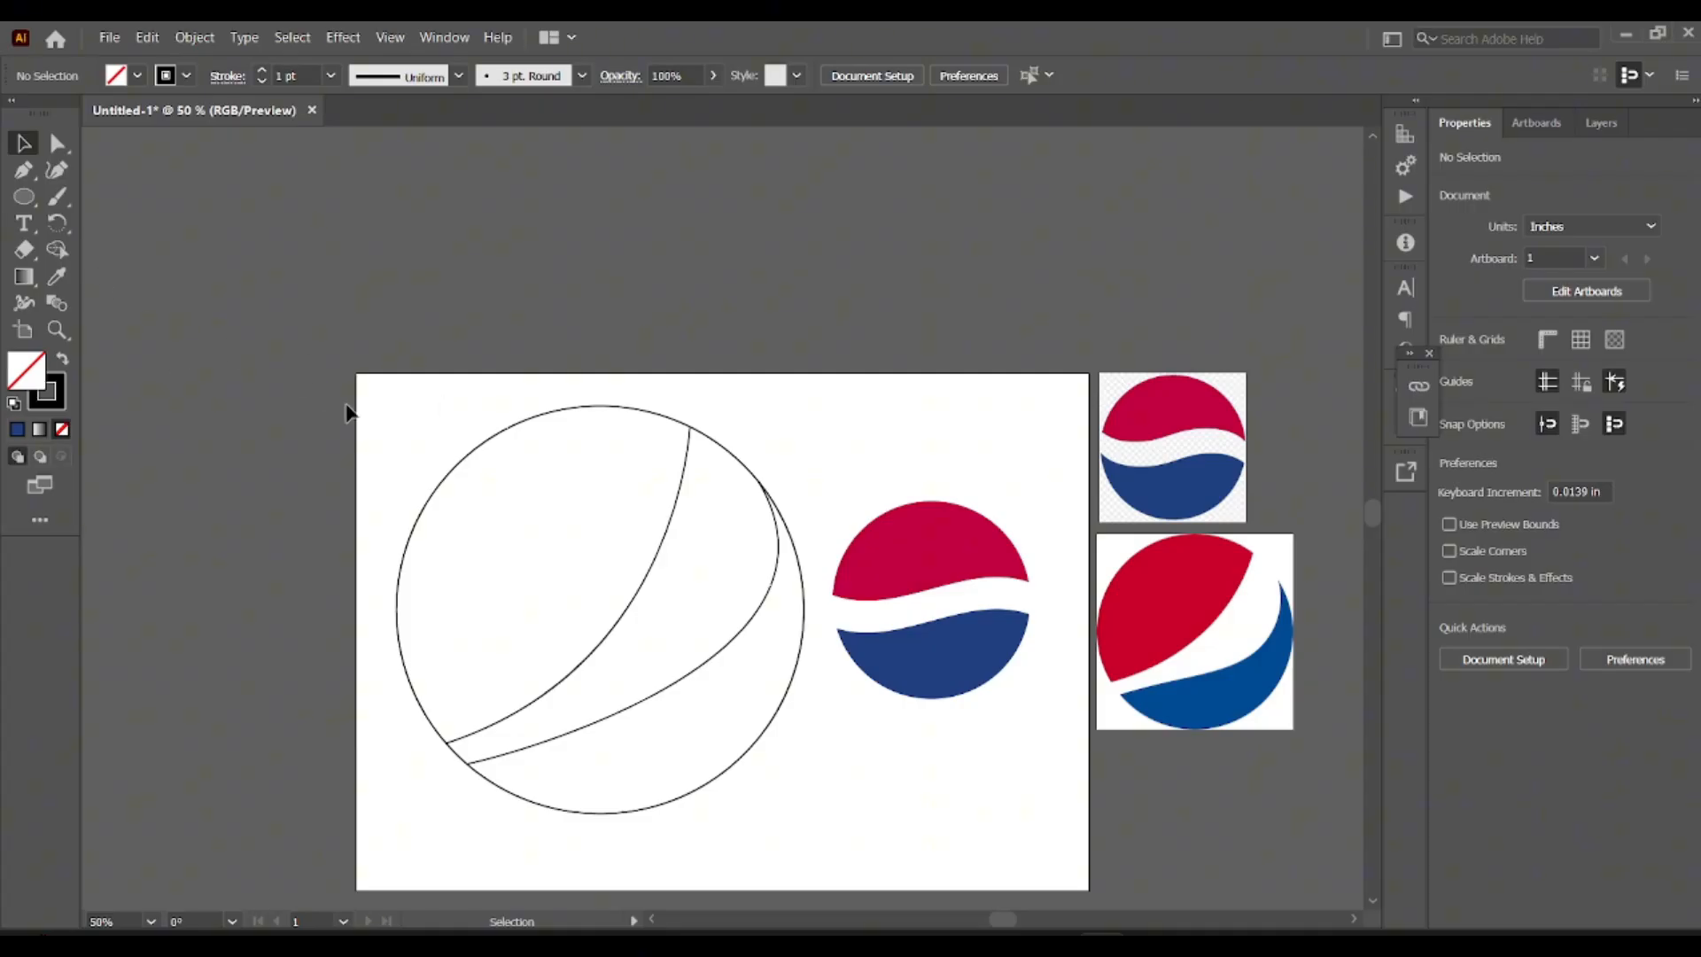
Build the upper-left region of the large circle into a black shape with Shape Builder.
{"action": "mouse_move", "coordinate": [349, 412]}
{"action": "left_mouse_down"}
{"action": "mouse_move", "coordinate": [546, 706]}
{"action": "mouse_move", "coordinate": [750, 859]}
{"action": "left_mouse_up"}
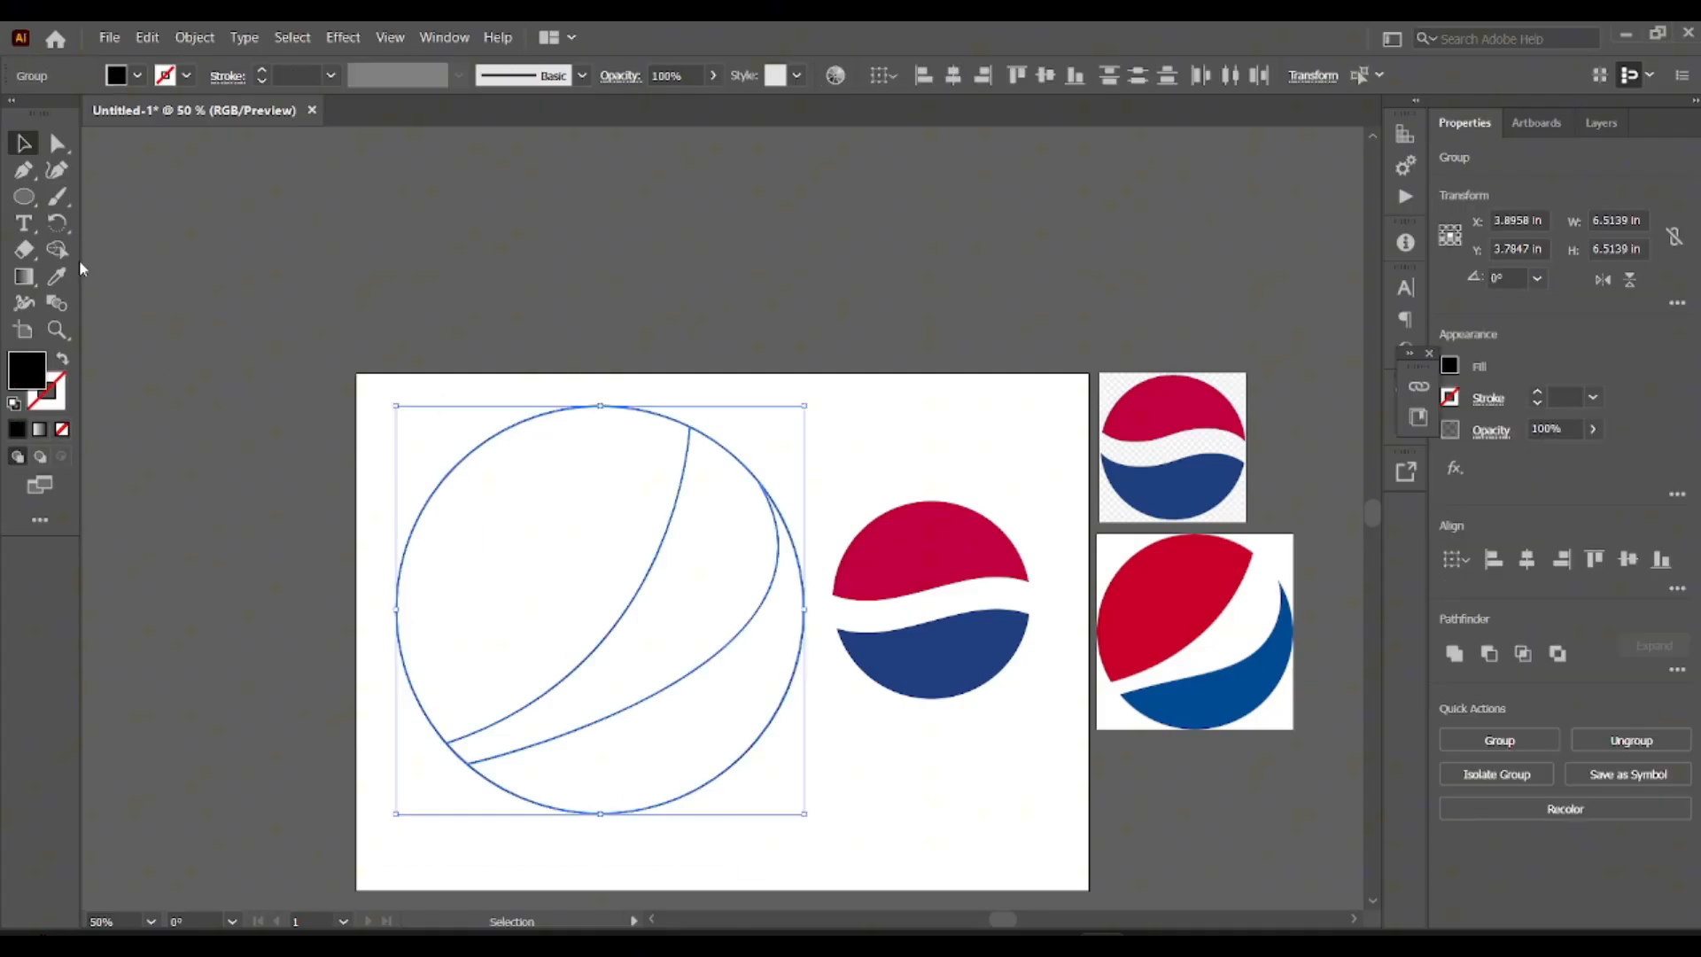
{"action": "left_click", "coordinate": [57, 249]}
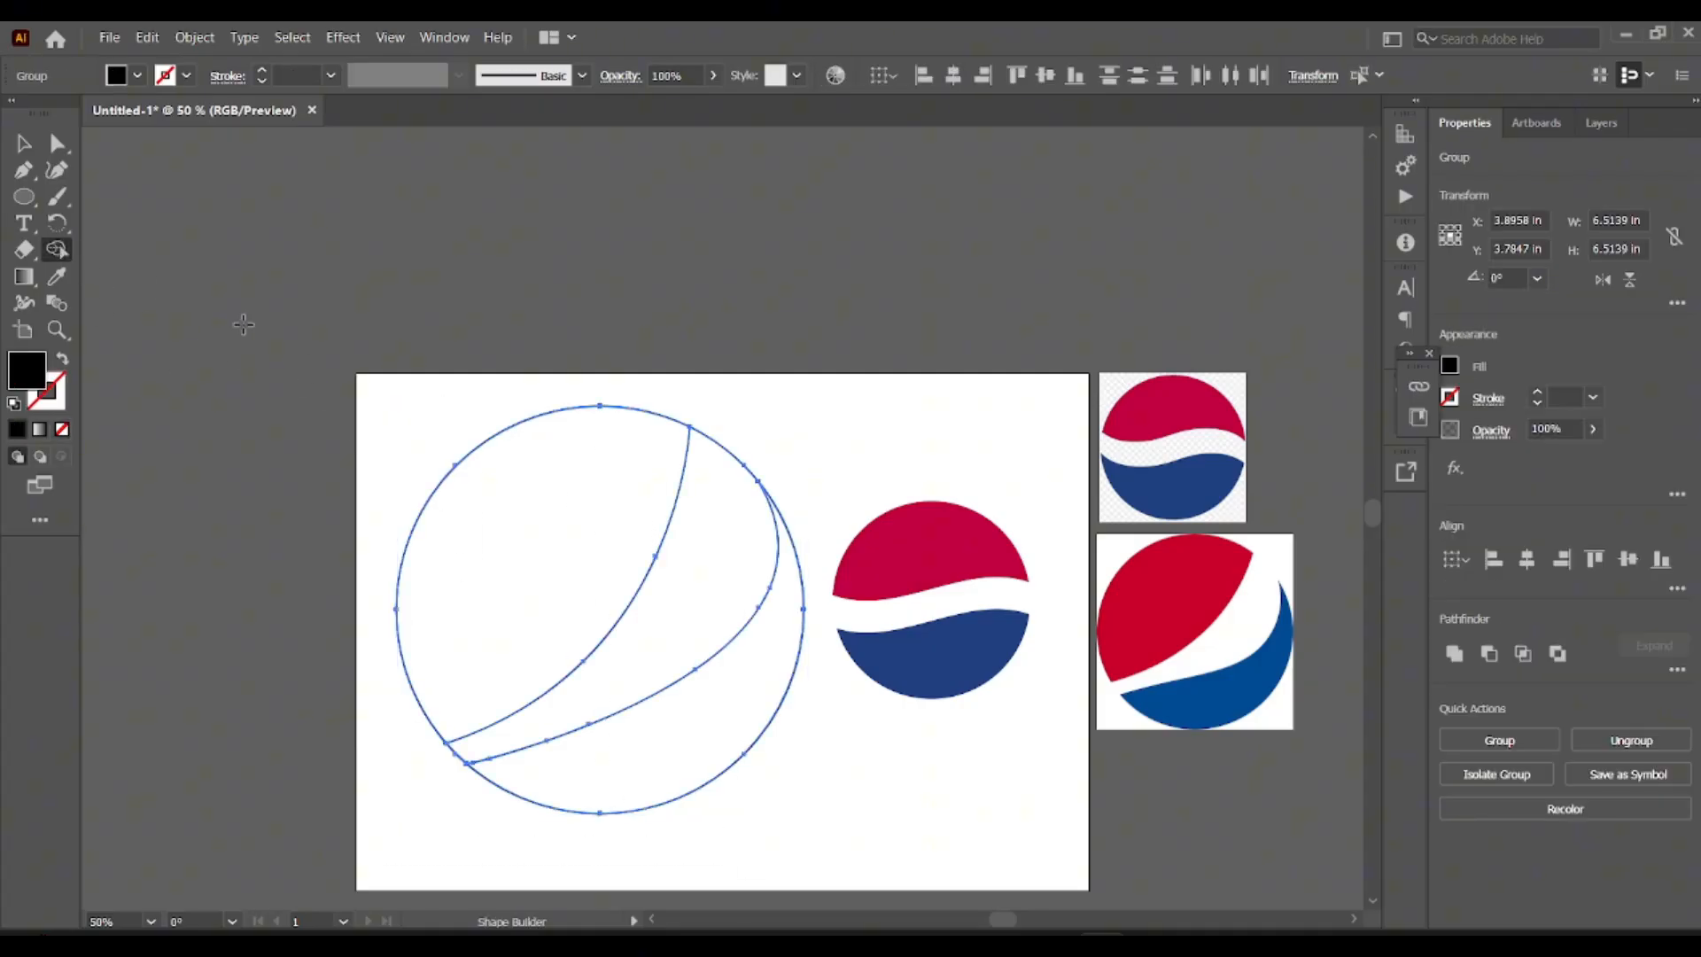
{"action": "left_click", "coordinate": [632, 474]}
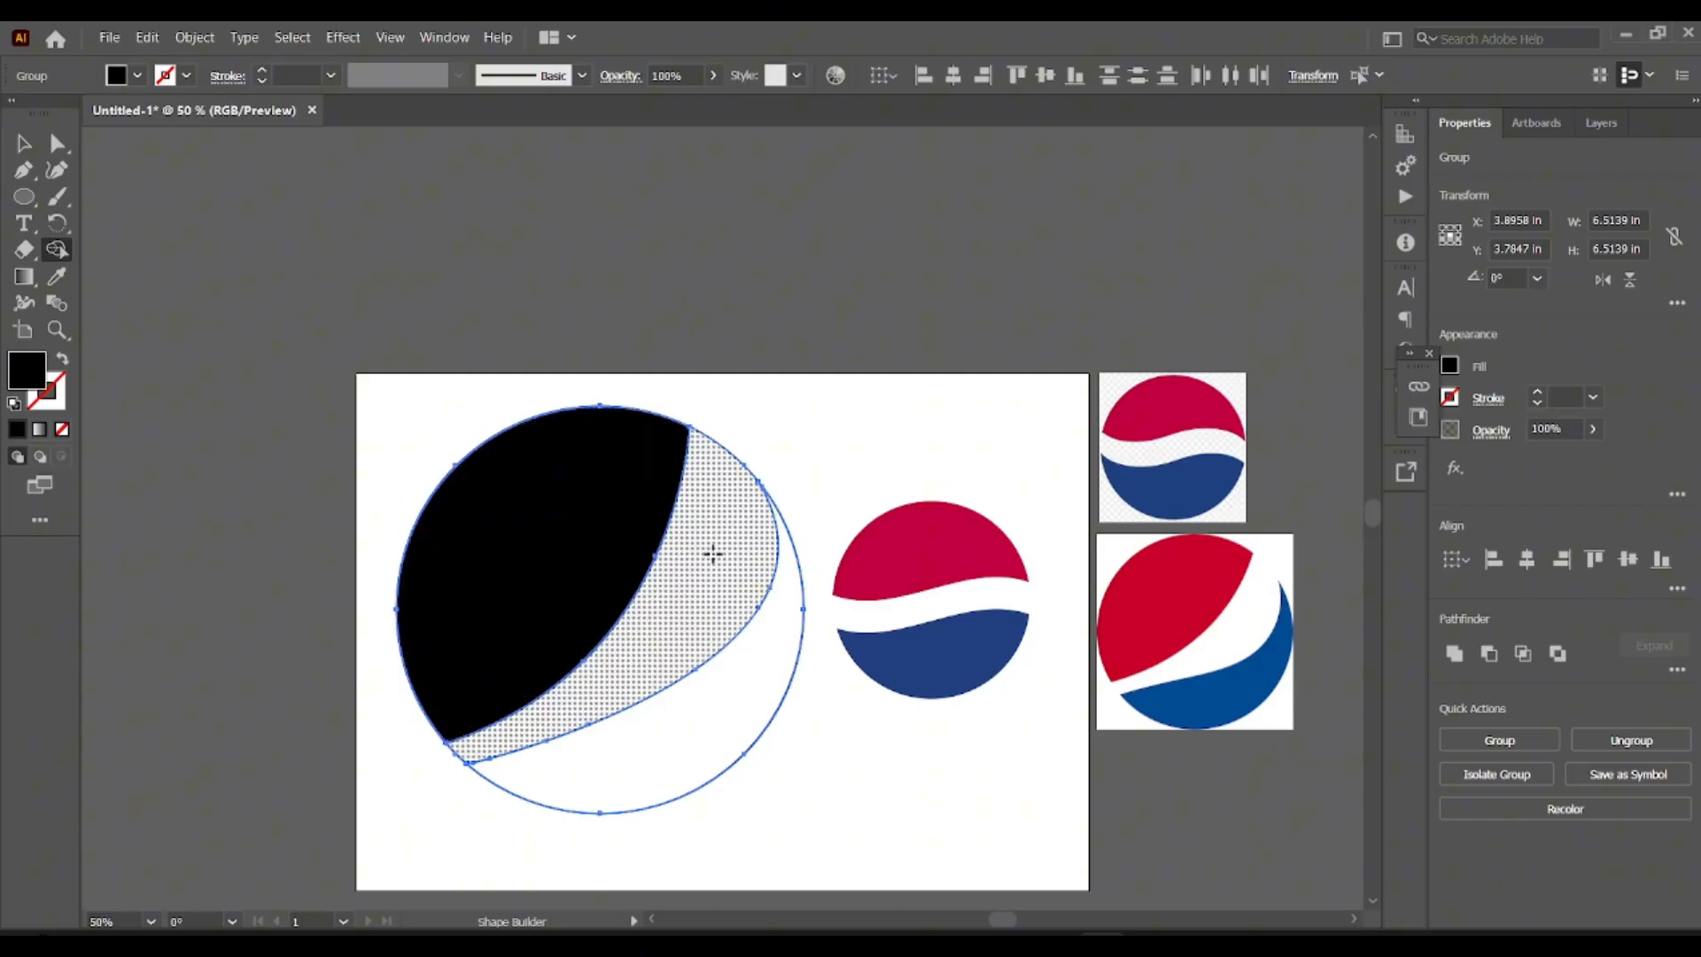
{"action": "mouse_move", "coordinate": [747, 432]}
{"action": "left_mouse_down"}
{"action": "mouse_move", "coordinate": [684, 612]}
{"action": "mouse_move", "coordinate": [593, 695]}
{"action": "mouse_move", "coordinate": [444, 763]}
{"action": "left_mouse_up"}
{"action": "key", "text": "ctrl+z"}
{"action": "mouse_move", "coordinate": [737, 413]}
{"action": "left_mouse_down"}
{"action": "mouse_move", "coordinate": [702, 455]}
{"action": "mouse_move", "coordinate": [691, 518]}
{"action": "mouse_move", "coordinate": [570, 681]}
{"action": "mouse_move", "coordinate": [447, 759]}
{"action": "left_mouse_up"}
{"action": "key", "text": "ctrl+z"}
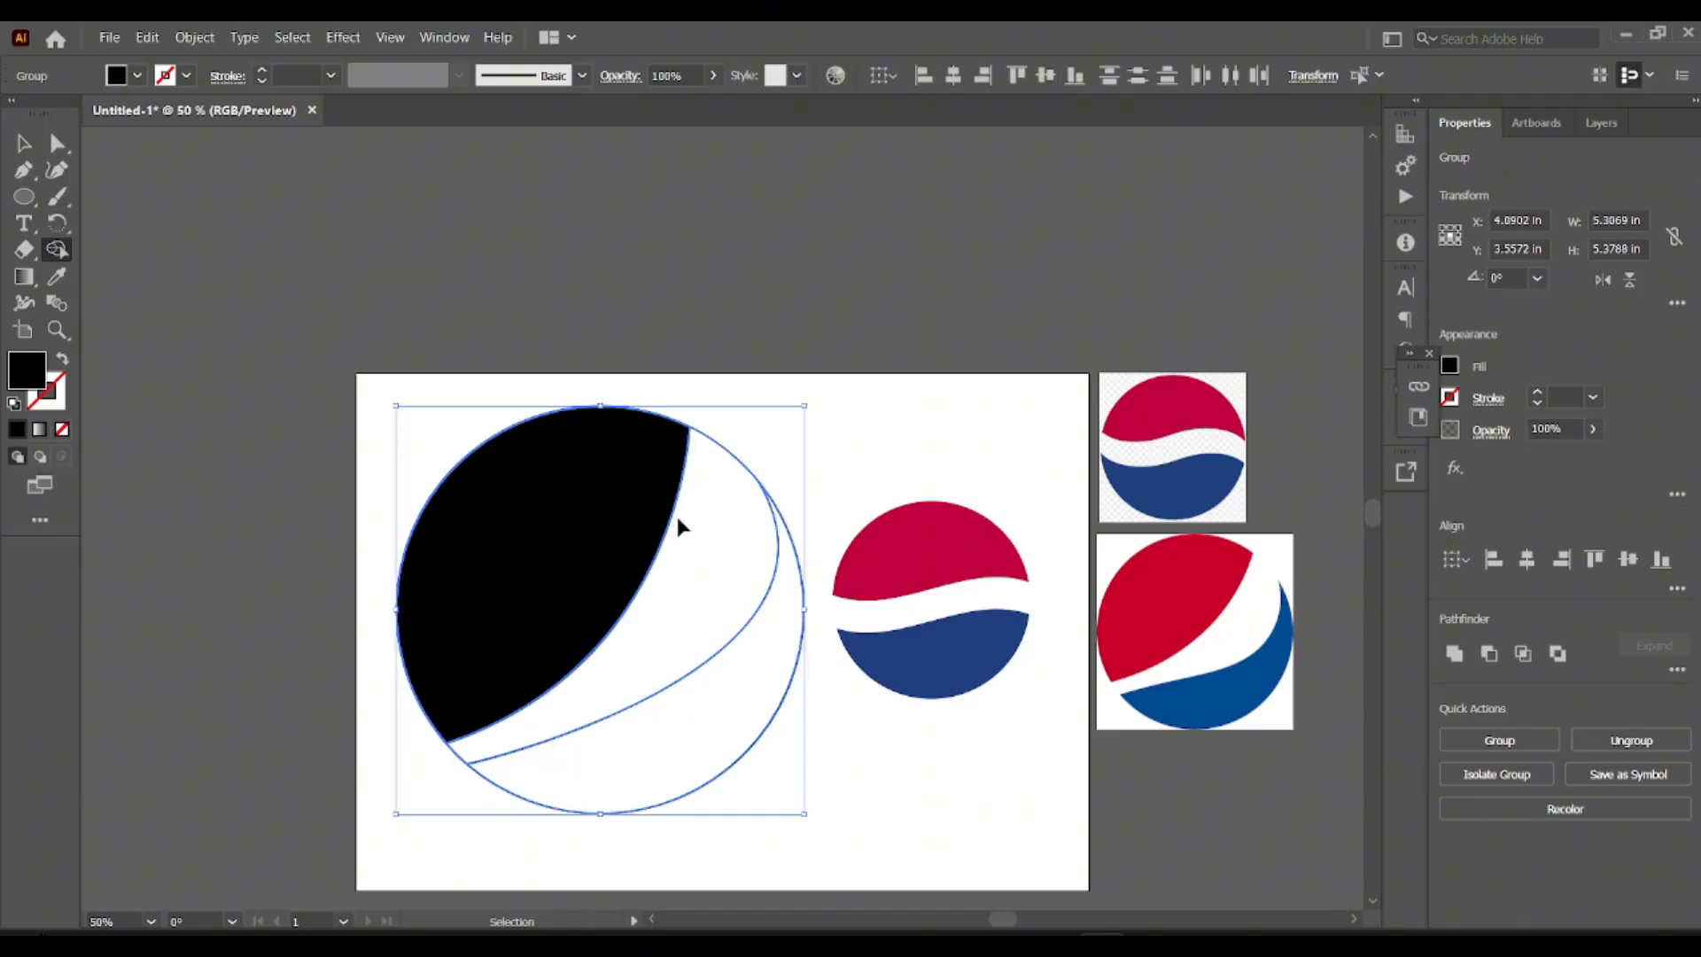
Build the lower-right region into a black shape and remove the circle outline at both ends of the white band.
{"action": "left_click", "coordinate": [728, 693]}
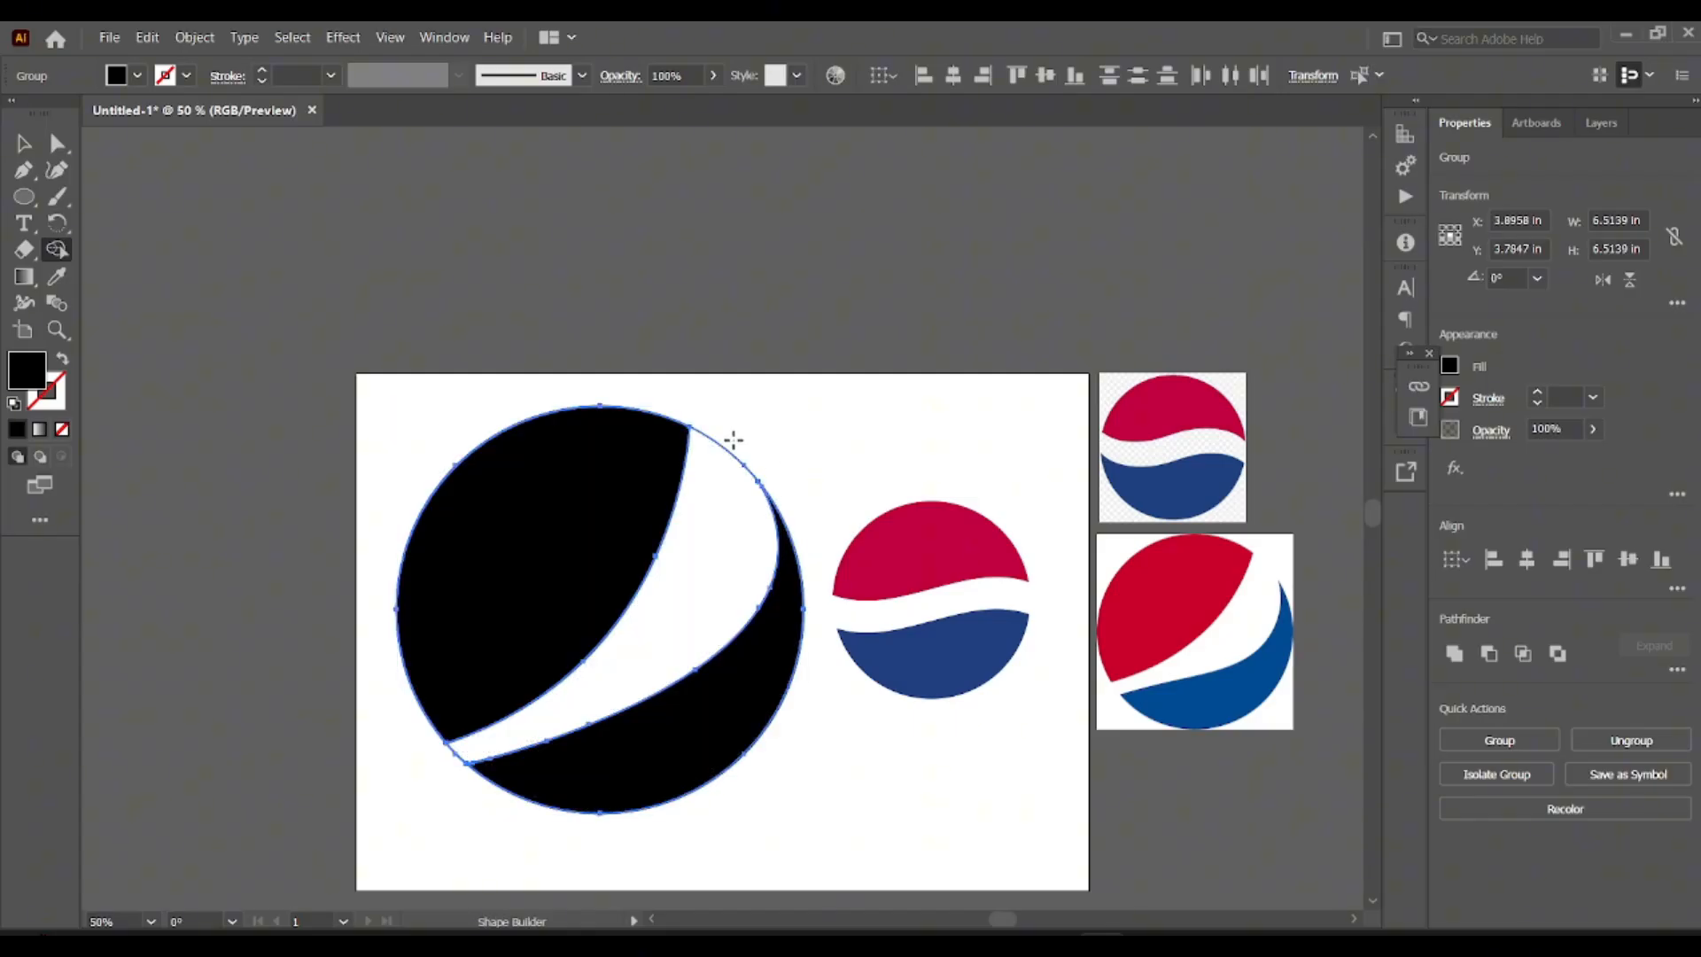
{"action": "left_click", "coordinate": [700, 524], "text": "alt"}
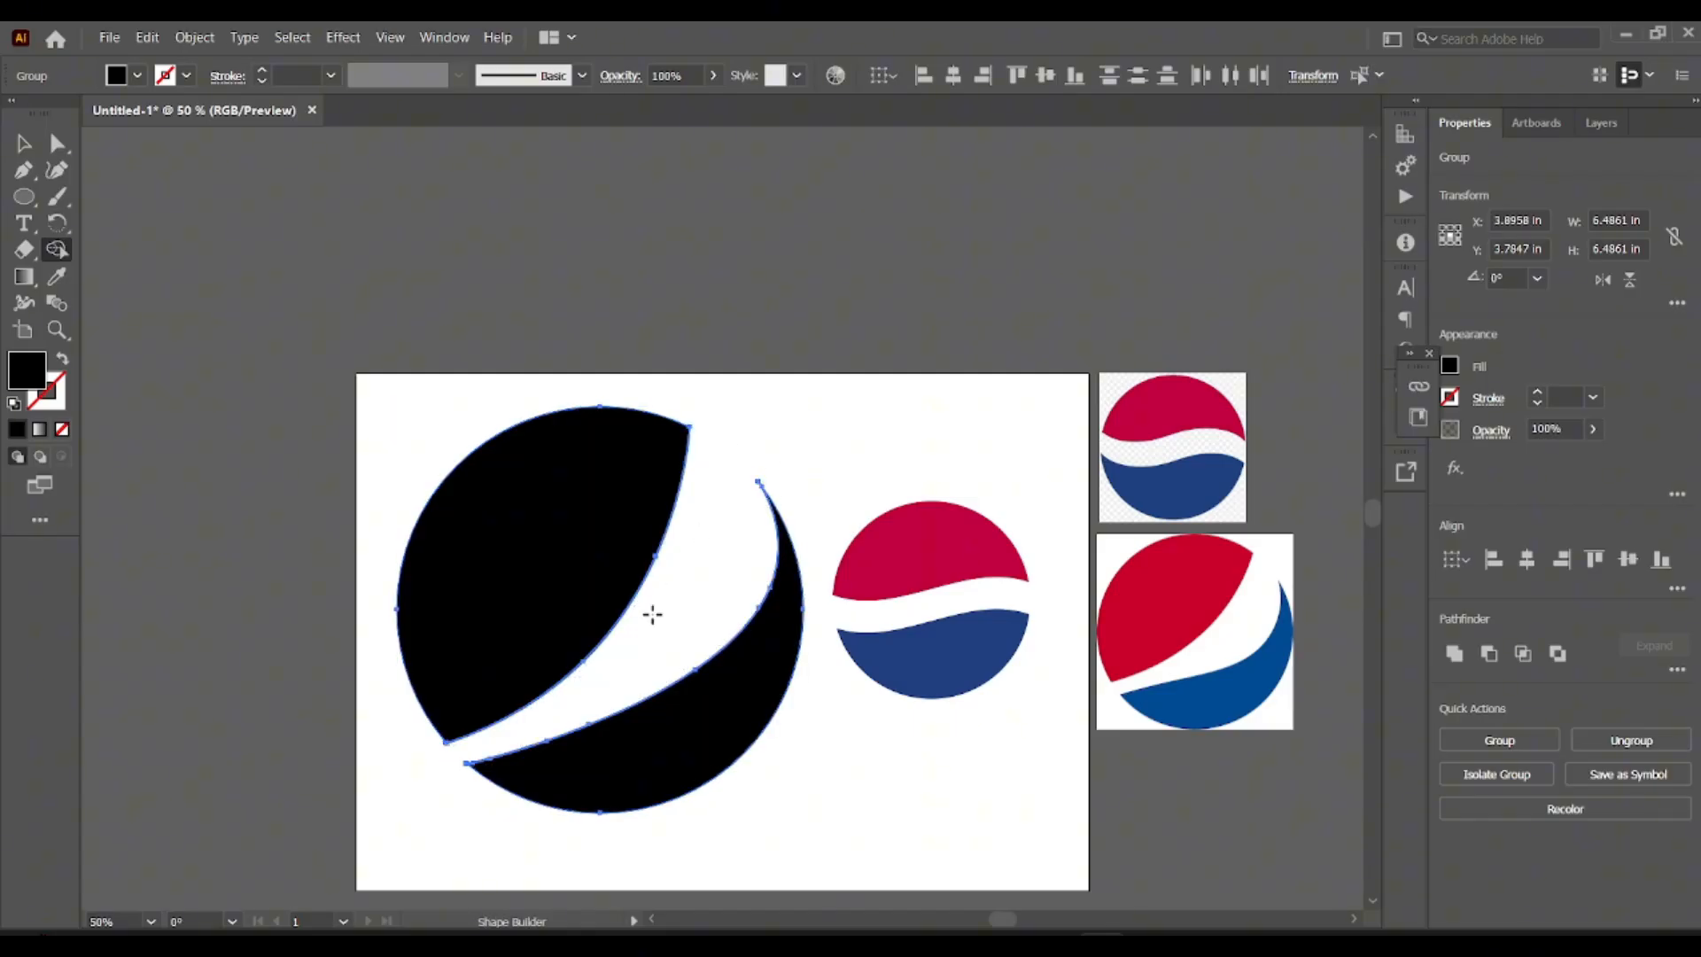
Ungroup the large logo's black pieces.
{"action": "left_click", "coordinate": [19, 152]}
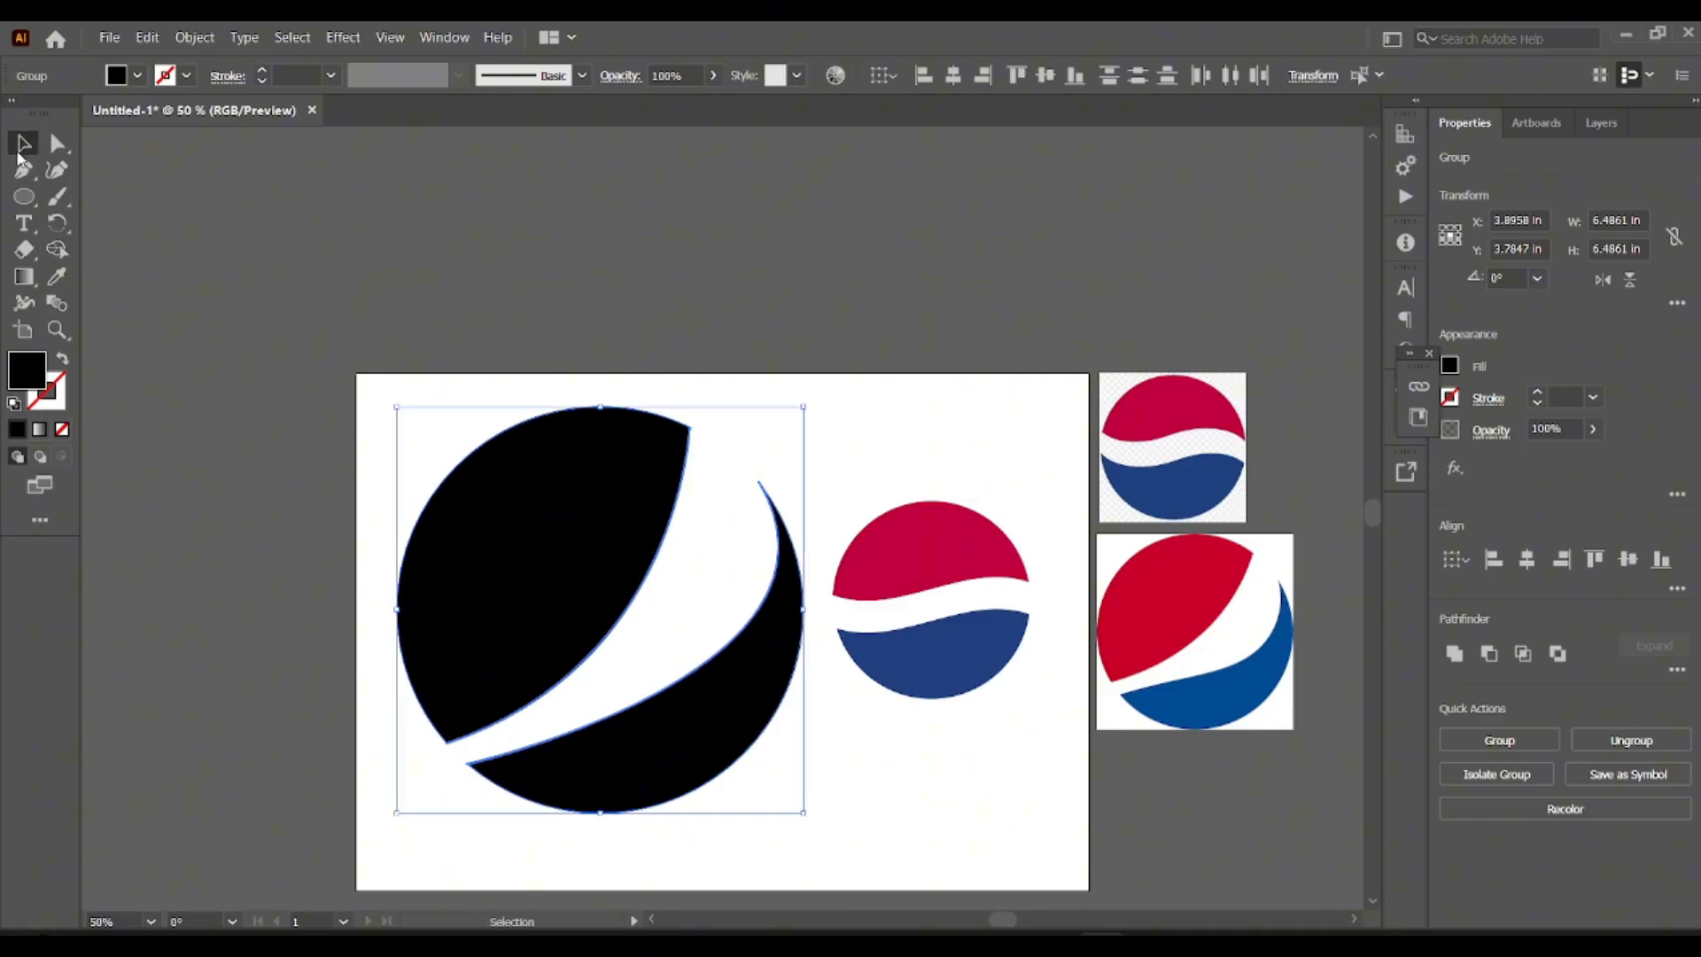
{"action": "left_click", "coordinate": [541, 389]}
{"action": "left_click", "coordinate": [517, 423]}
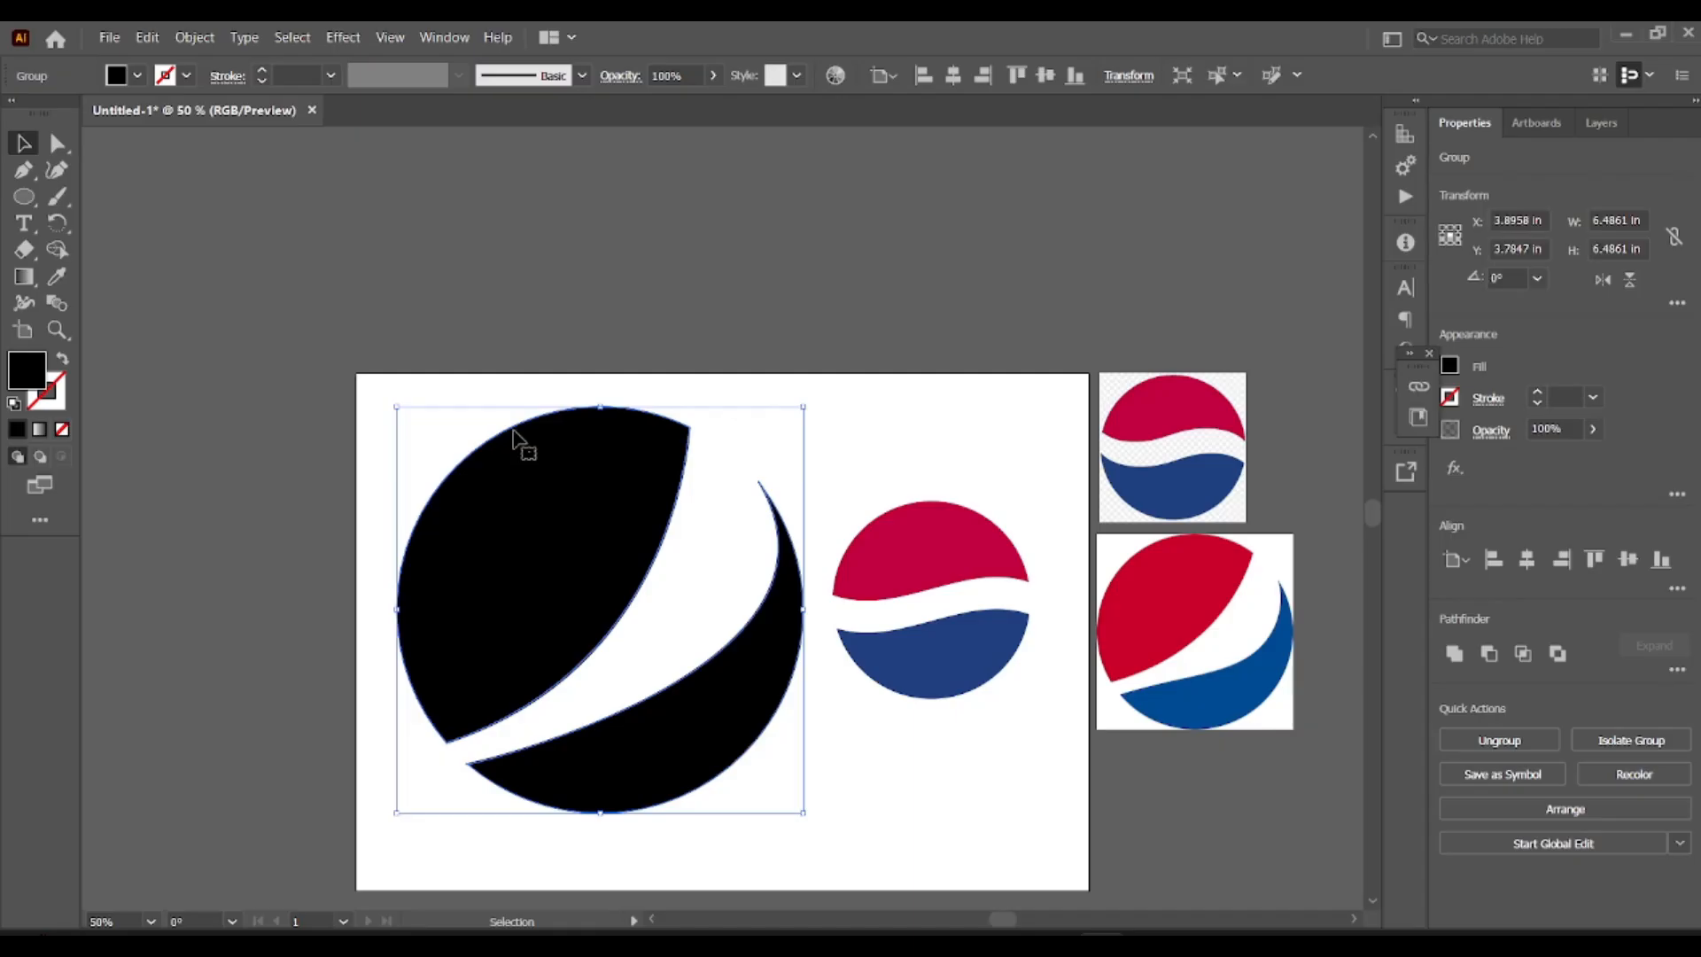
{"action": "right_click", "coordinate": [514, 428]}
{"action": "left_click", "coordinate": [603, 612]}
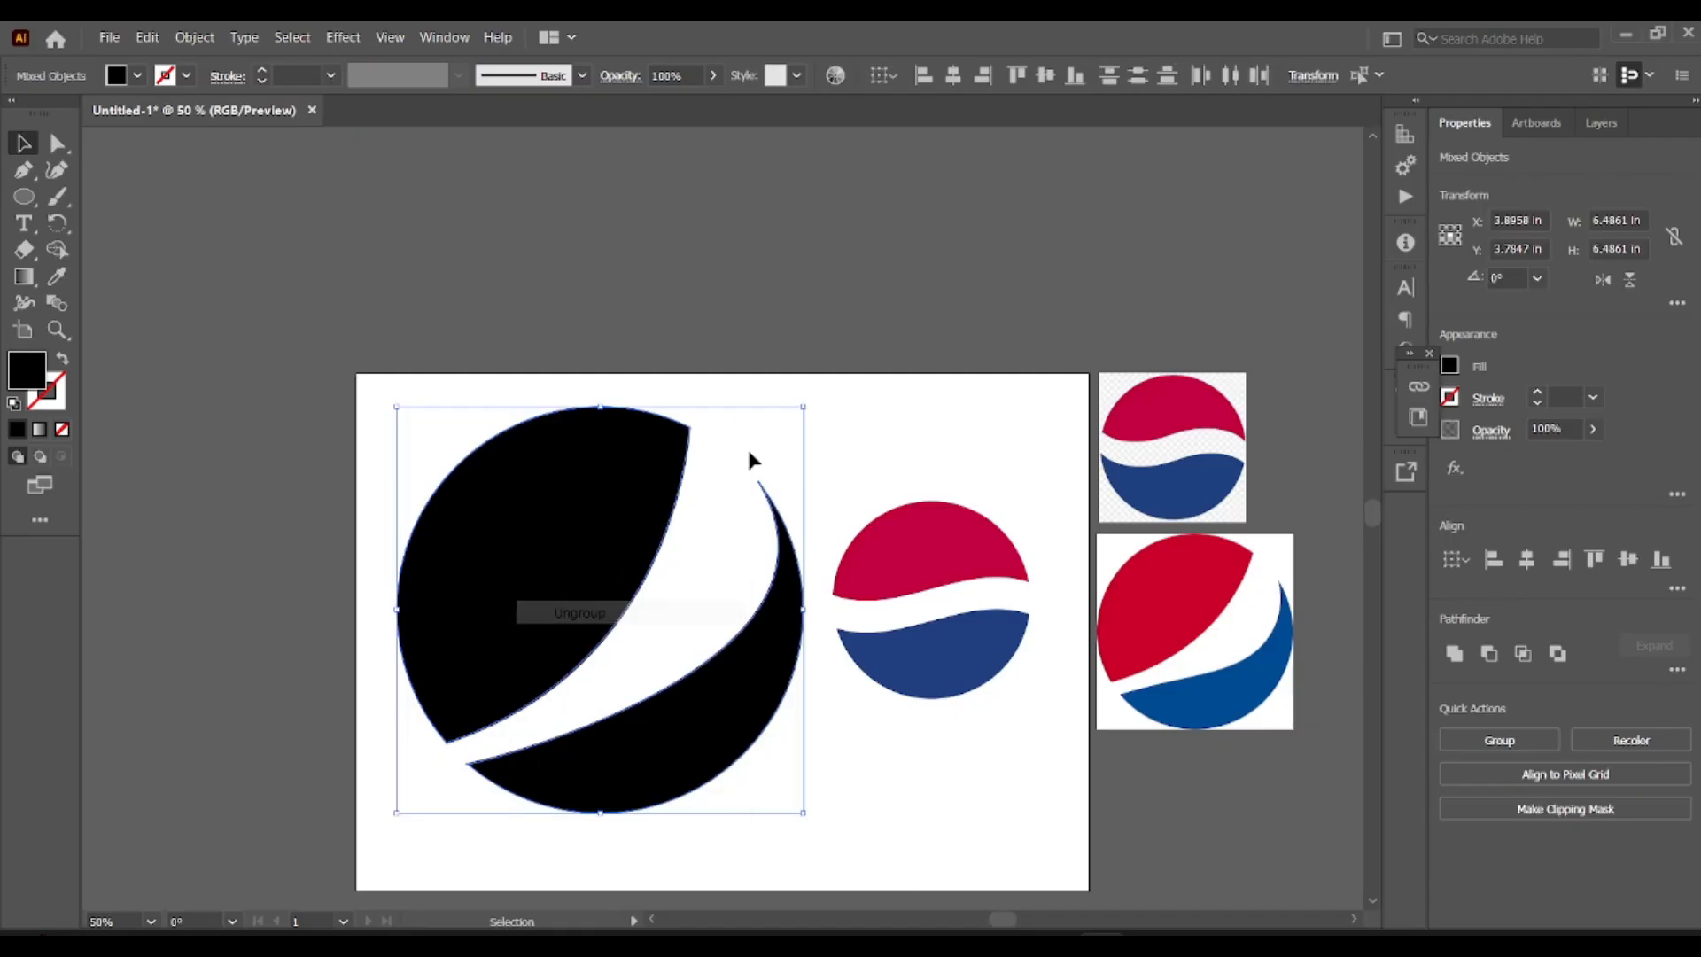
Color the large logo's upper-left piece with the red sampled from the newer Pepsi reference image.
{"action": "left_click", "coordinate": [695, 441]}
{"action": "left_click", "coordinate": [684, 441]}
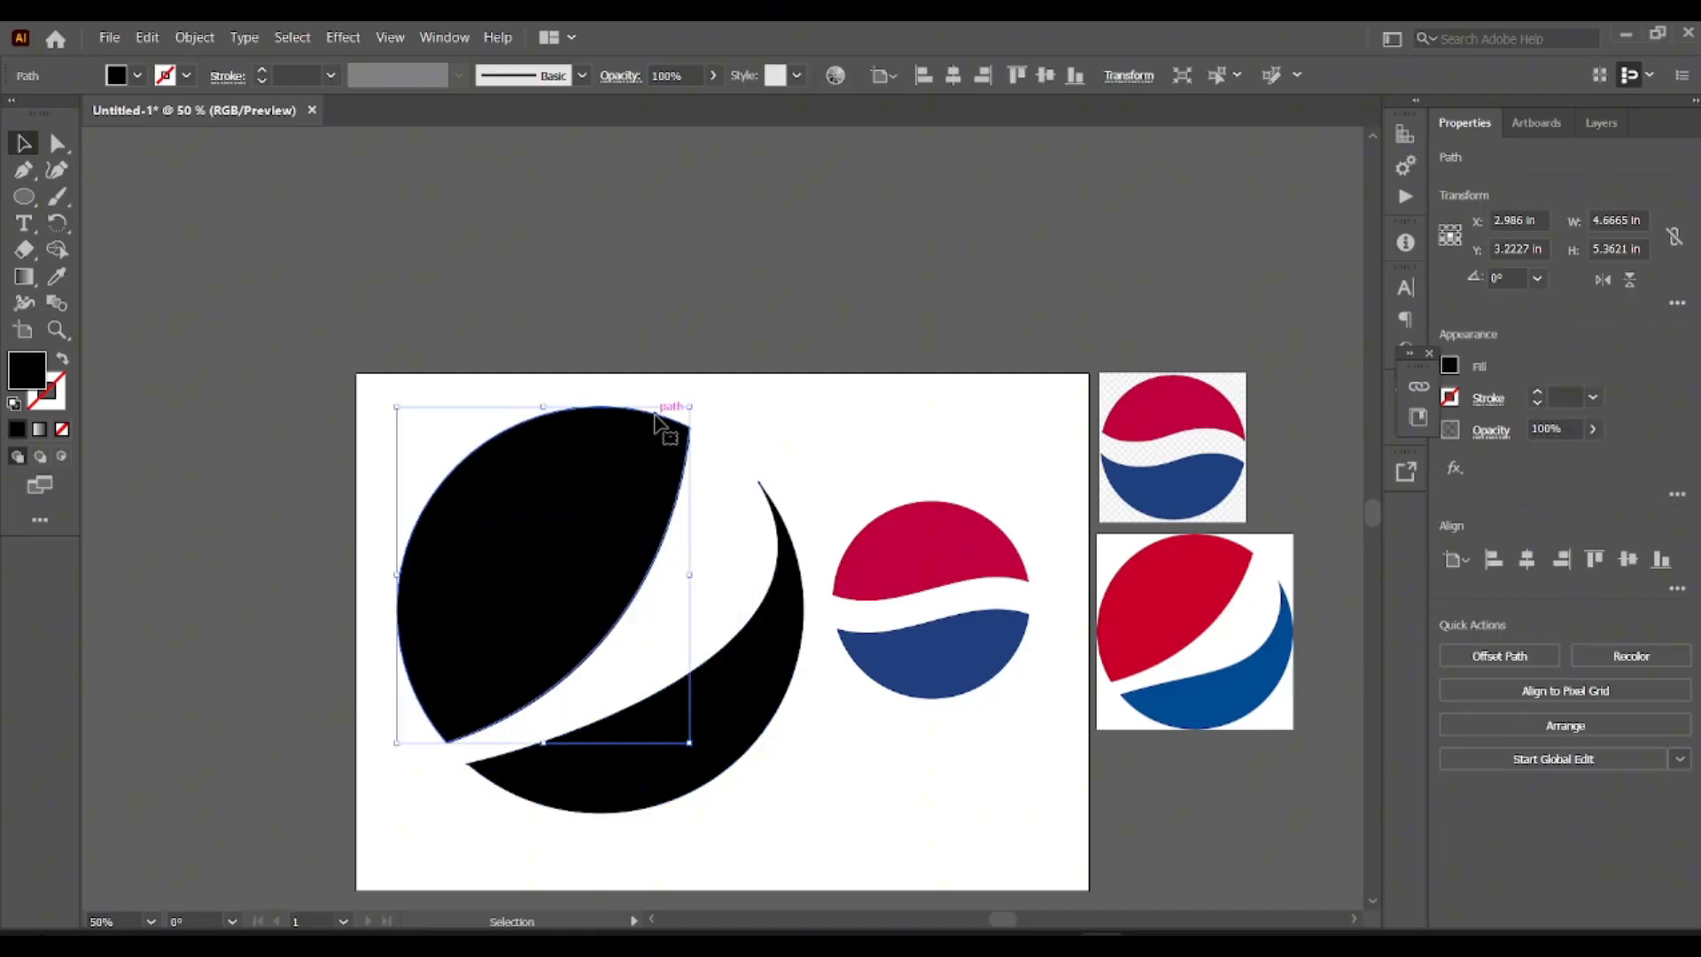
{"action": "left_click", "coordinate": [56, 277]}
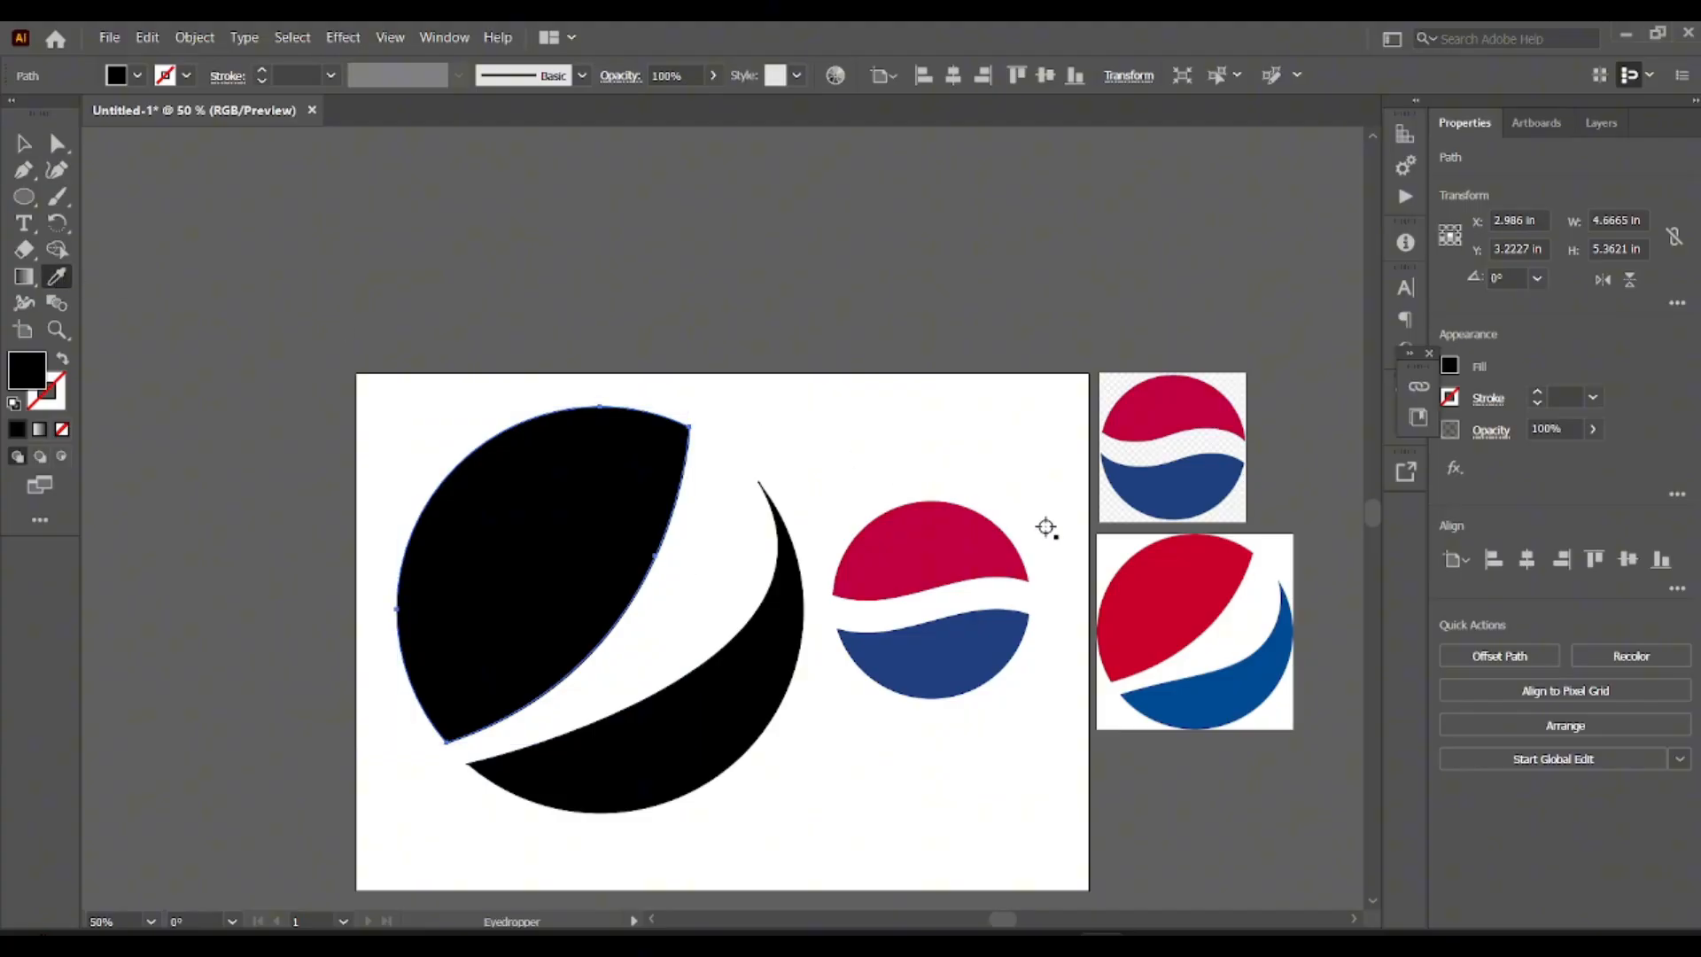
{"action": "left_click", "coordinate": [1183, 587]}
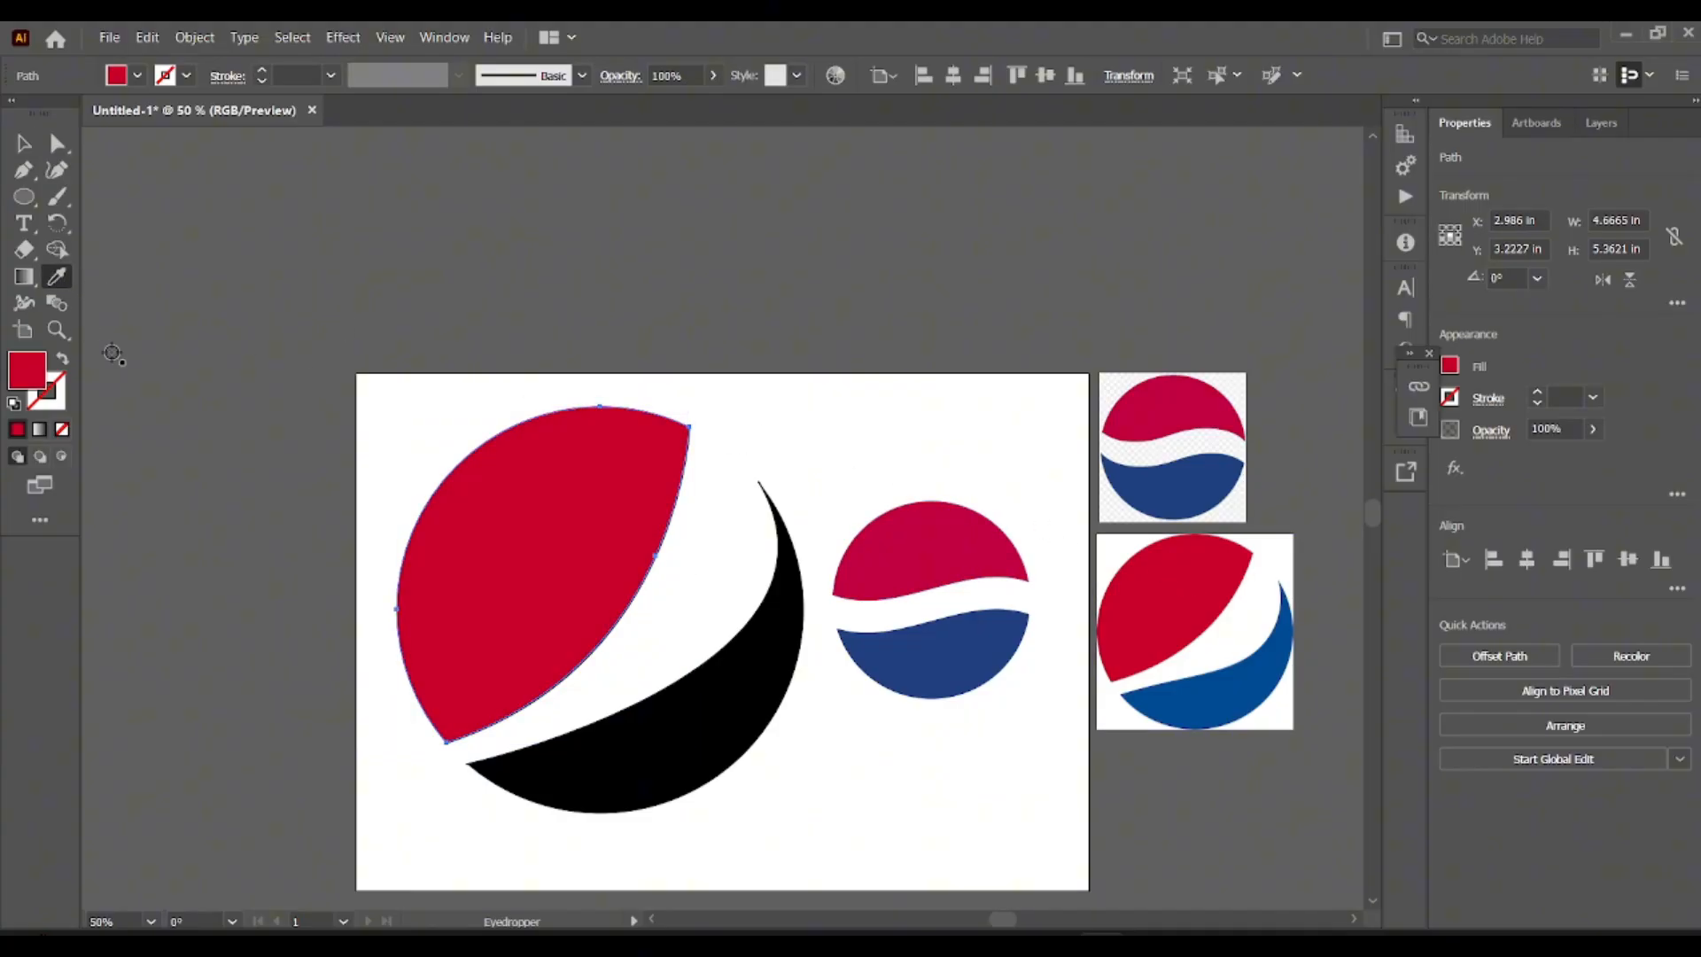
Color the large logo's lower-right piece with the blue sampled from the newer Pepsi reference image.
{"action": "left_click", "coordinate": [34, 149]}
{"action": "left_click", "coordinate": [757, 627]}
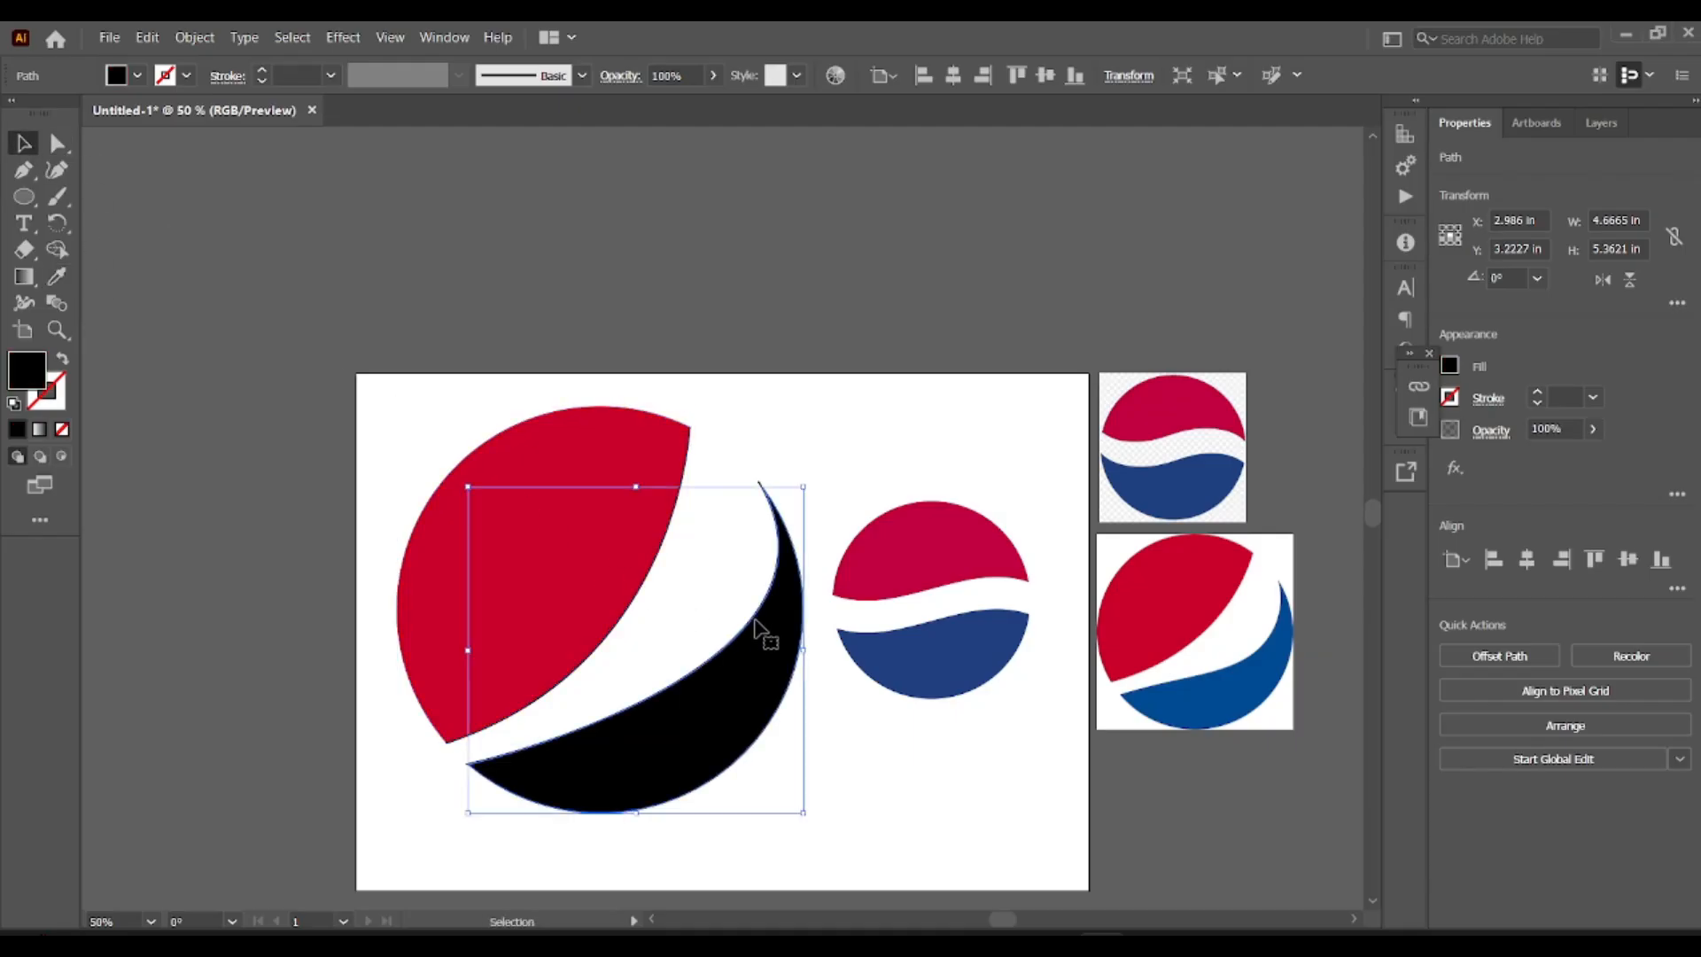
{"action": "left_click", "coordinate": [57, 278]}
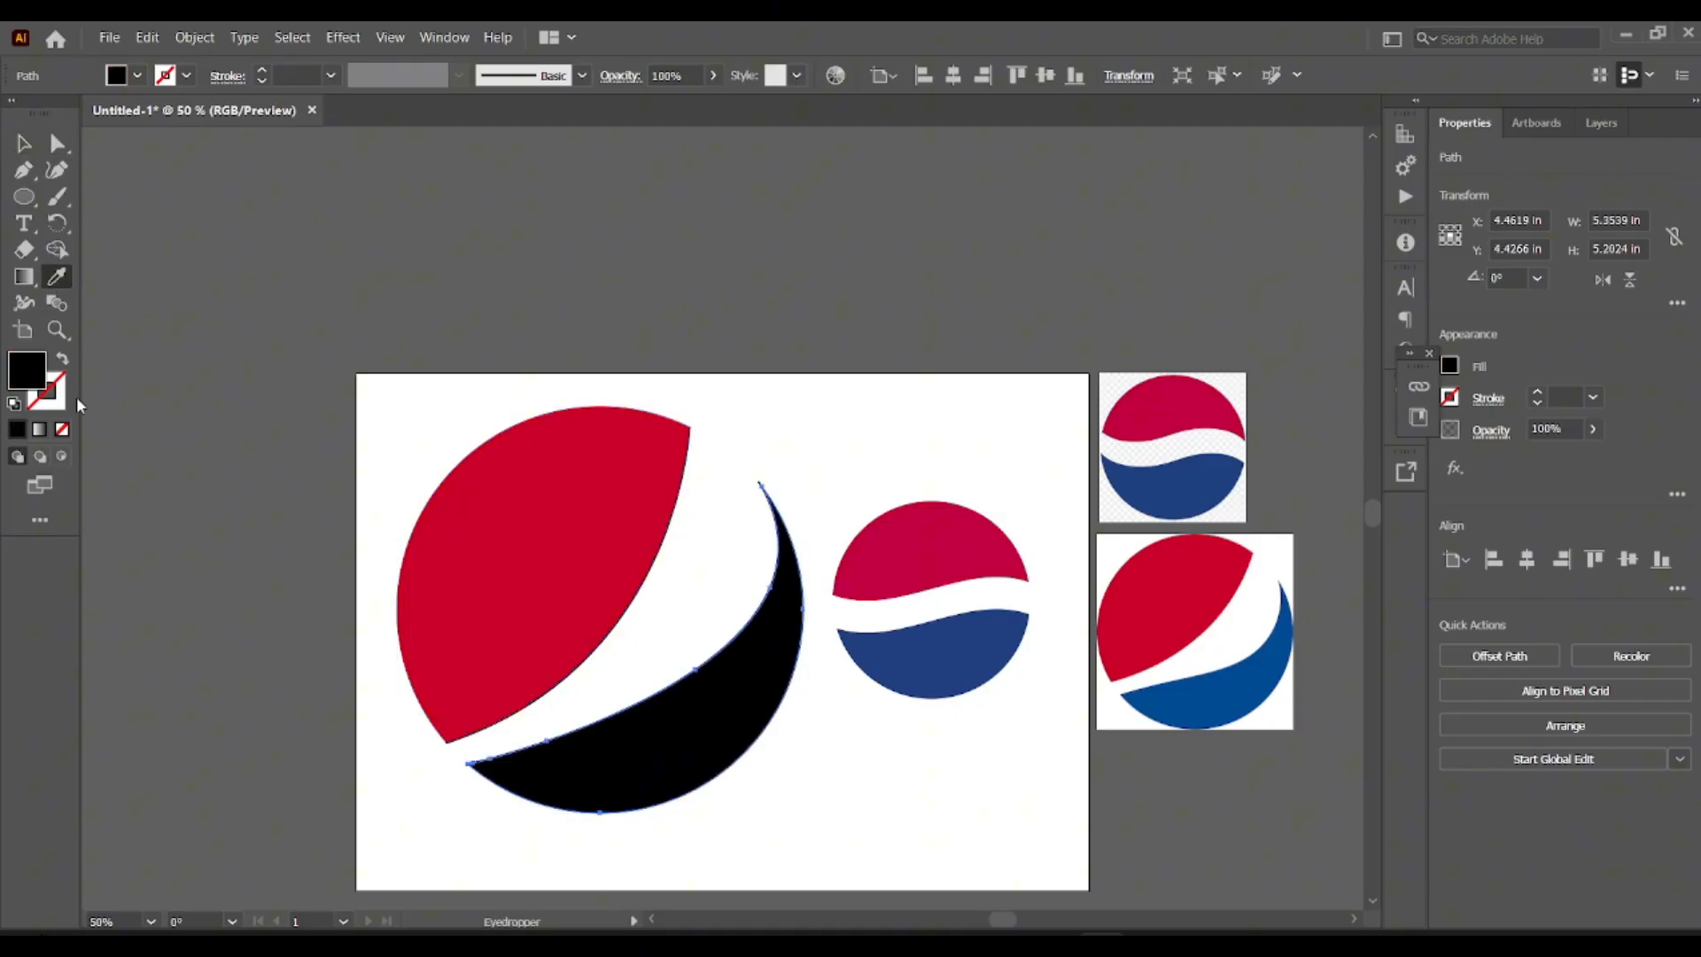
{"action": "left_click", "coordinate": [1142, 697]}
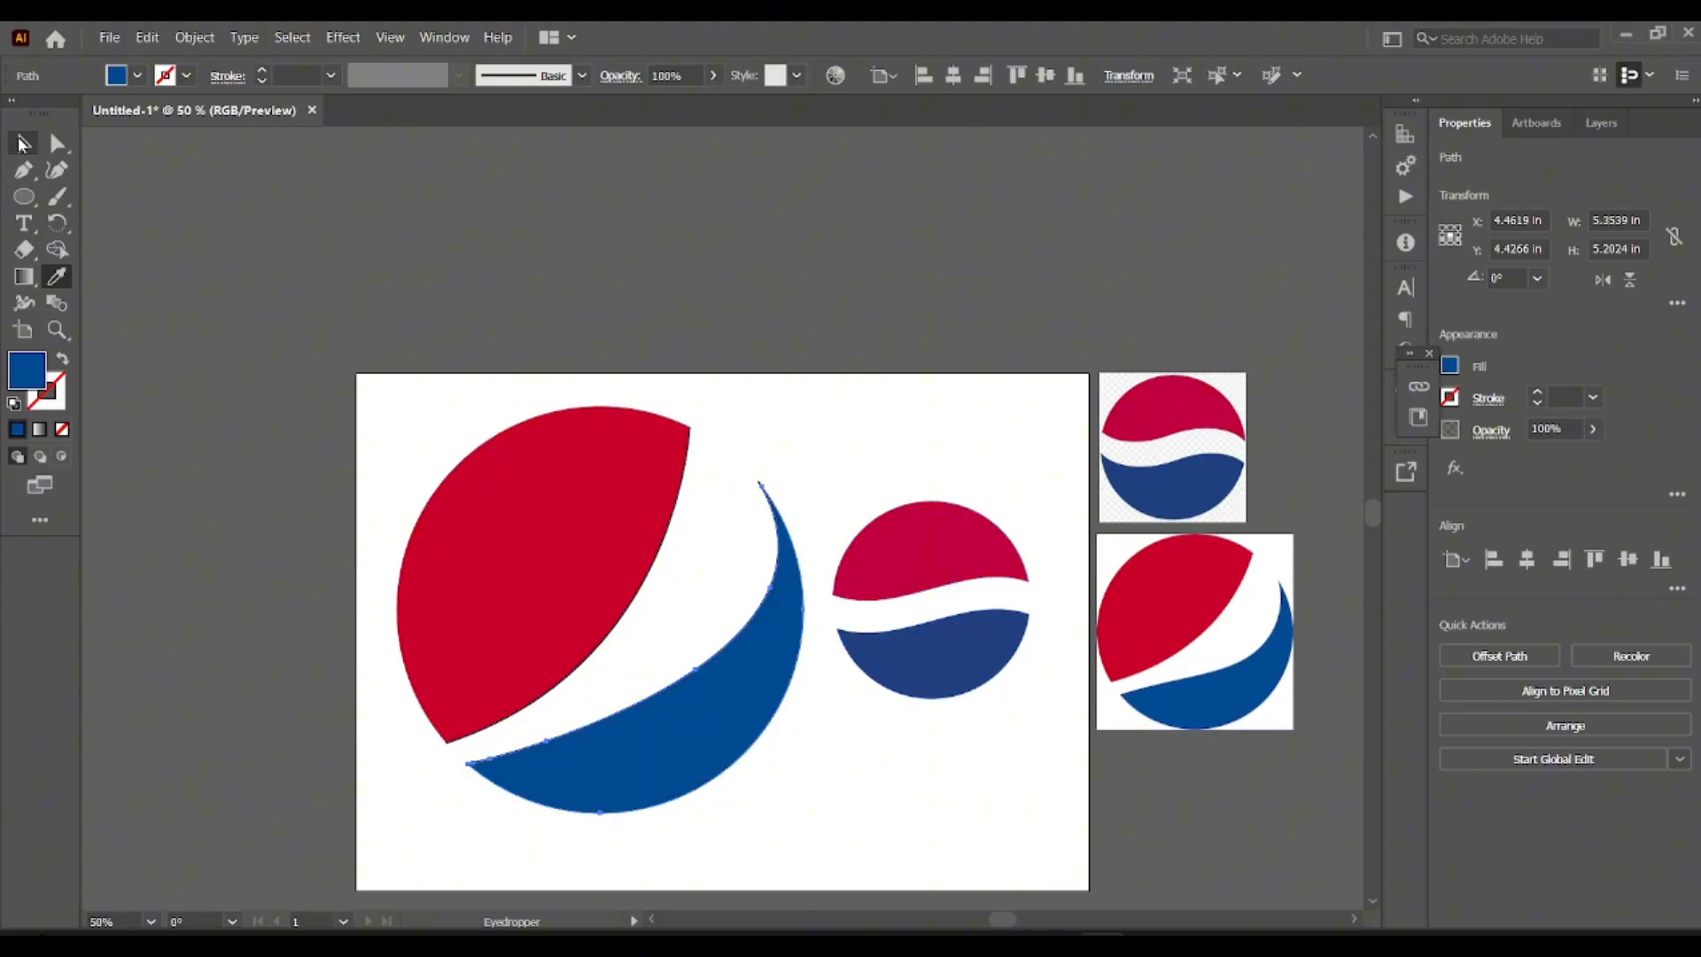
{"action": "left_click", "coordinate": [23, 143]}
{"action": "left_click", "coordinate": [443, 408]}
Delete the leftover black outline along the red piece's inner curve.
{"action": "scroll", "coordinate": [424, 368], "scroll_direction": "down", "scroll_amount": 1}
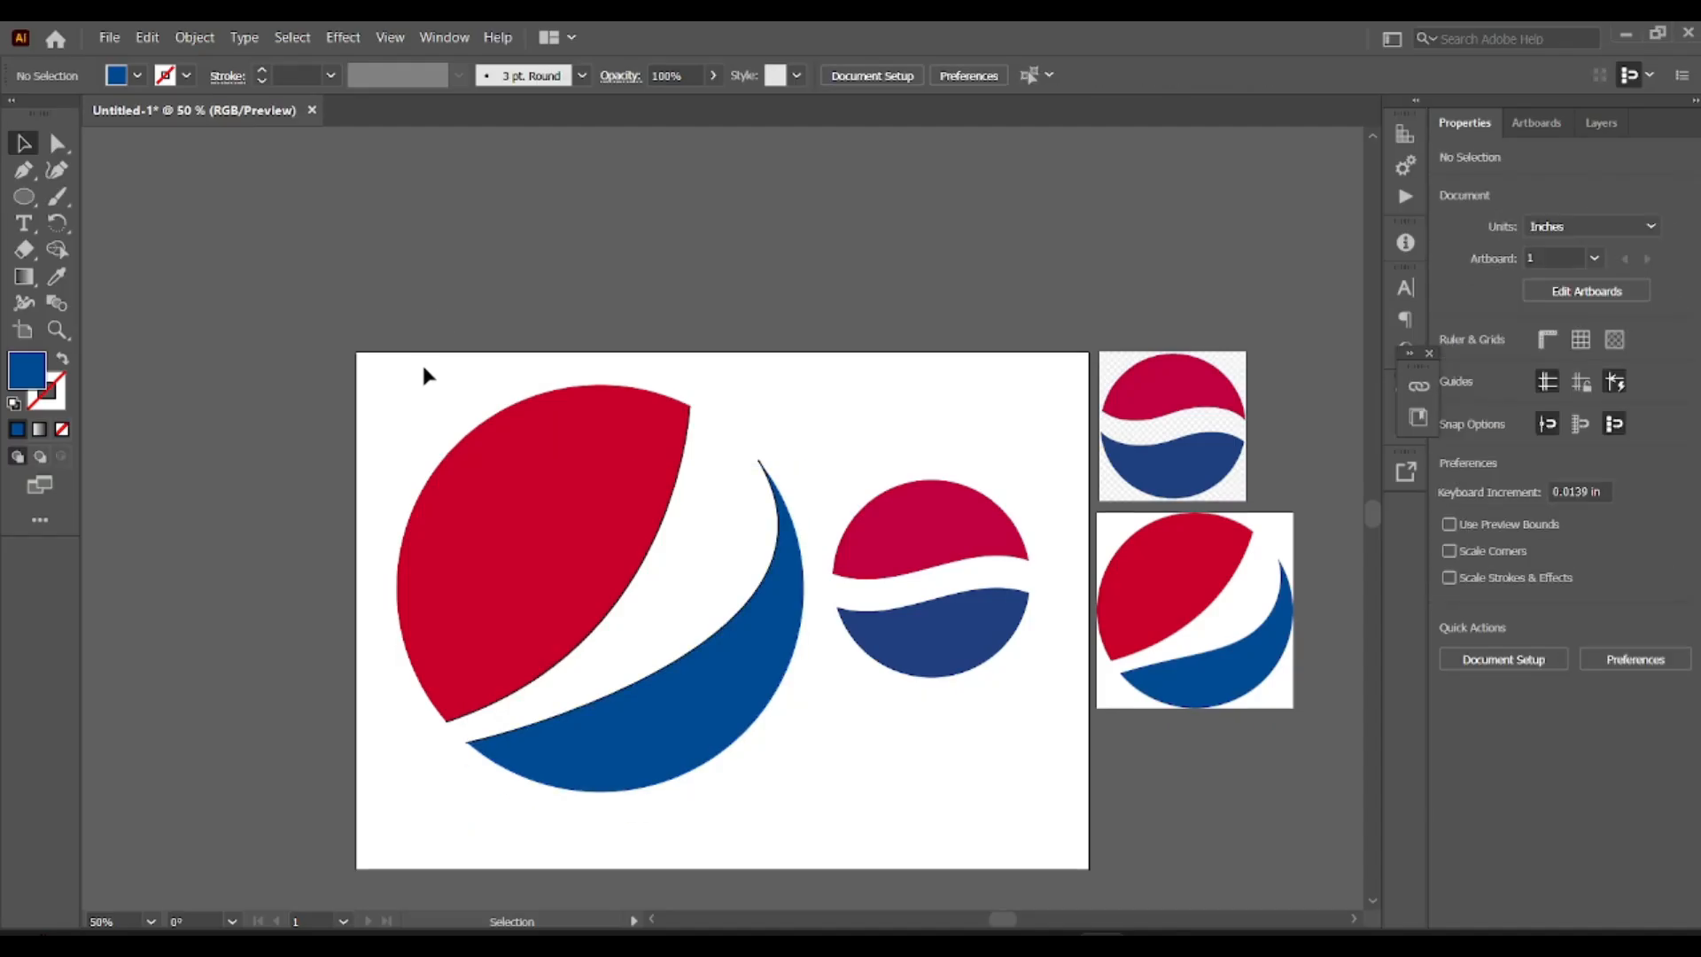
{"action": "left_click_drag", "start_coordinate": [477, 410], "coordinate": [800, 803]}
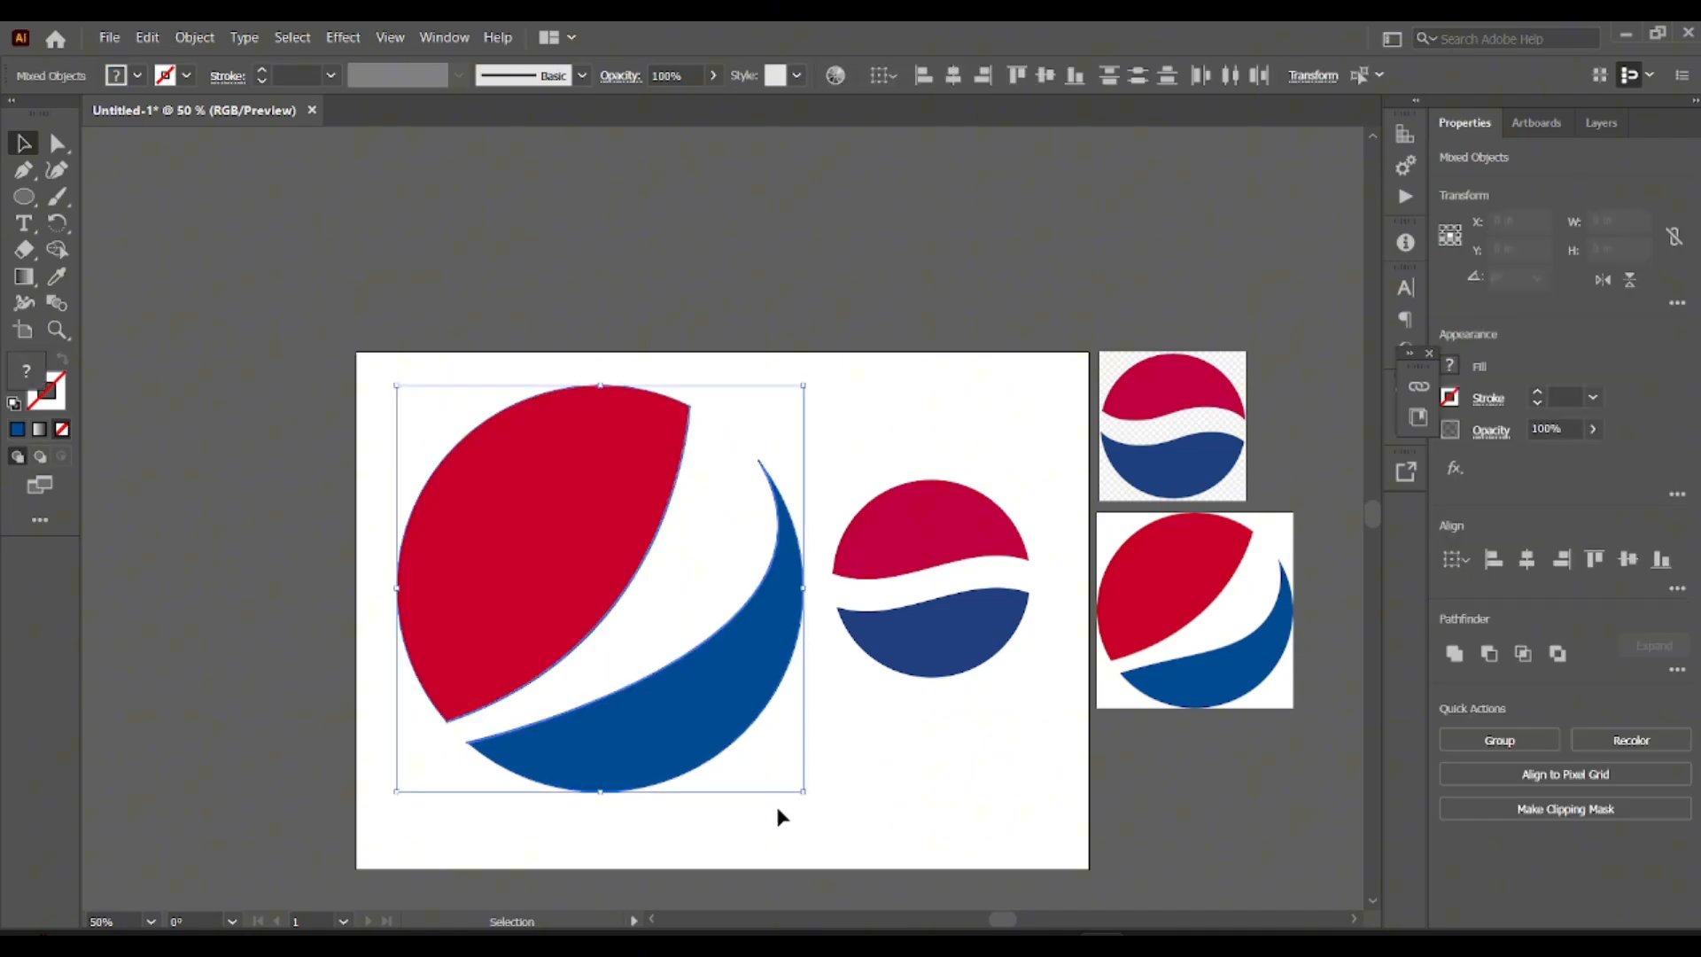
{"action": "left_click", "coordinate": [780, 427]}
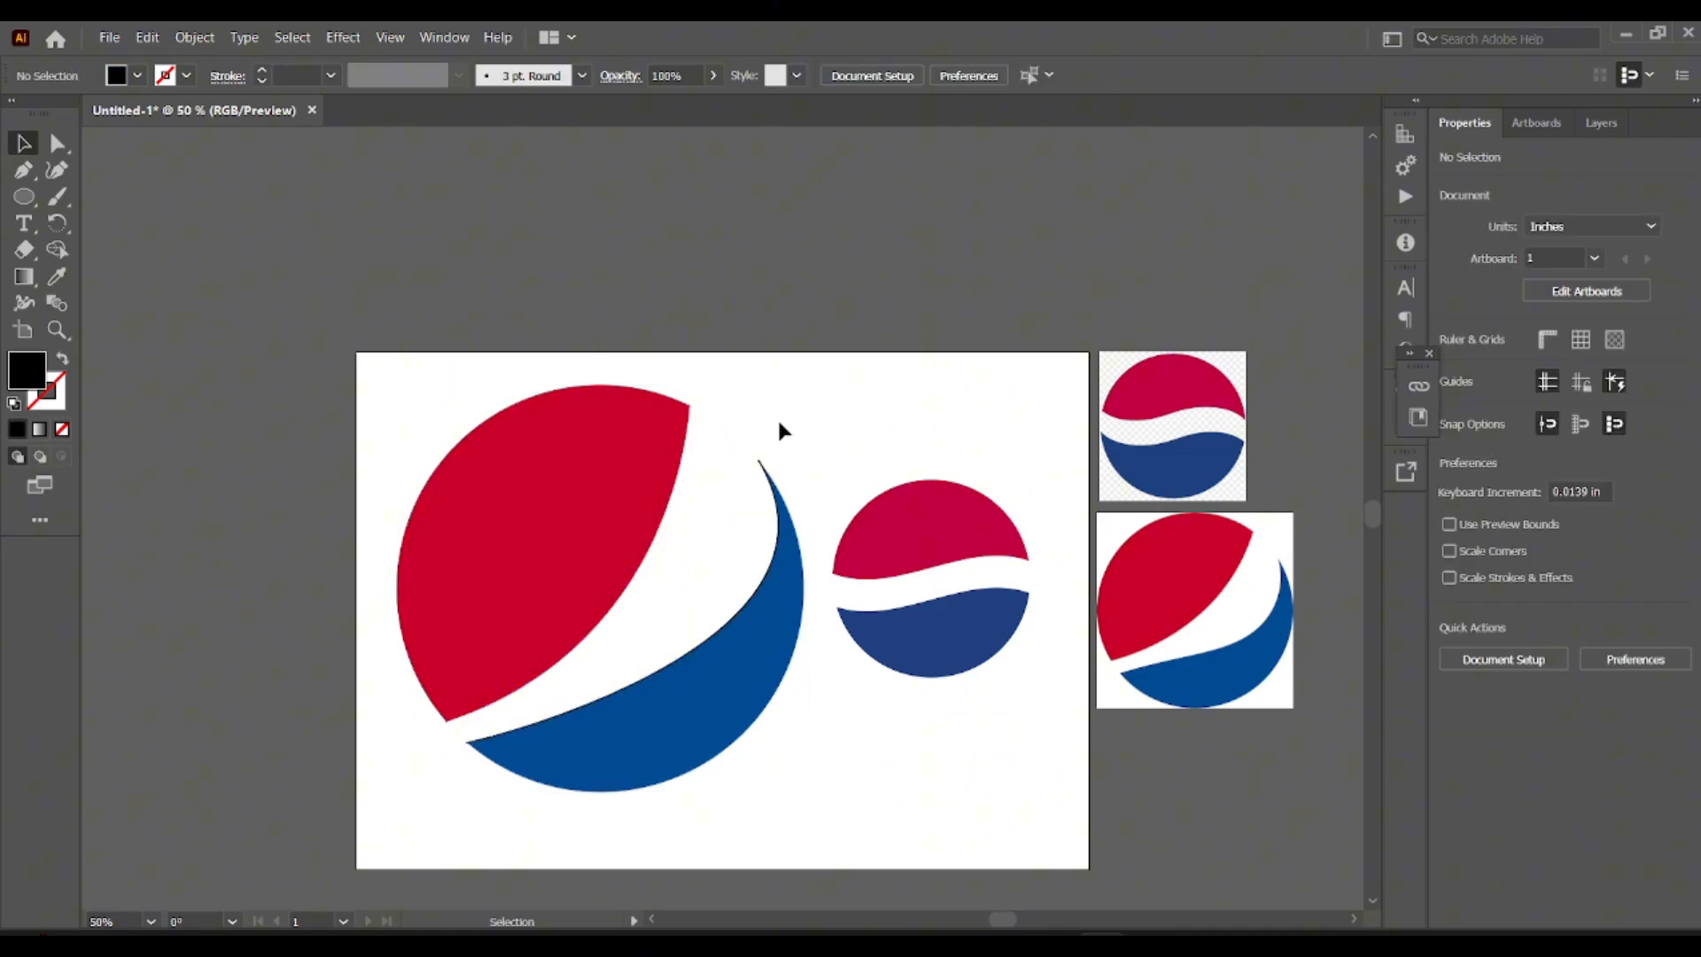